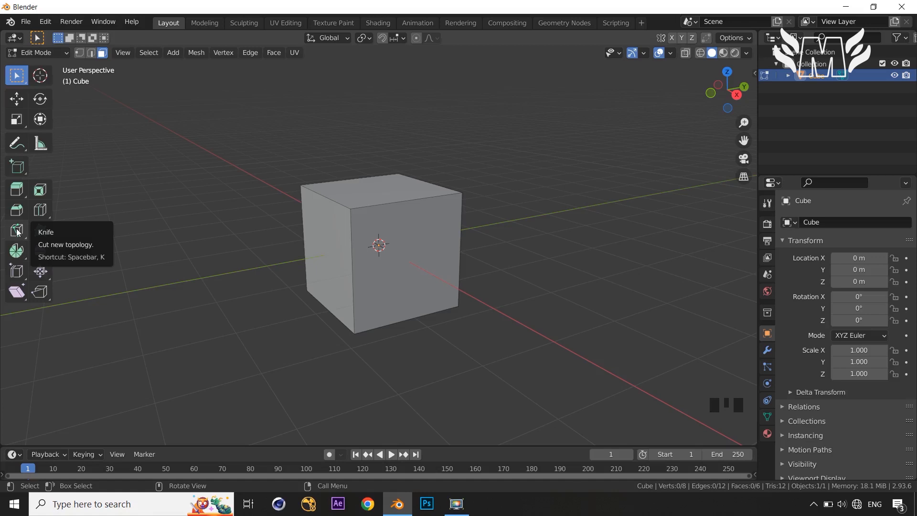
key(t)
key(t)
key(t)
click(2, 72)
middle_drag(285, 328, 266, 326)
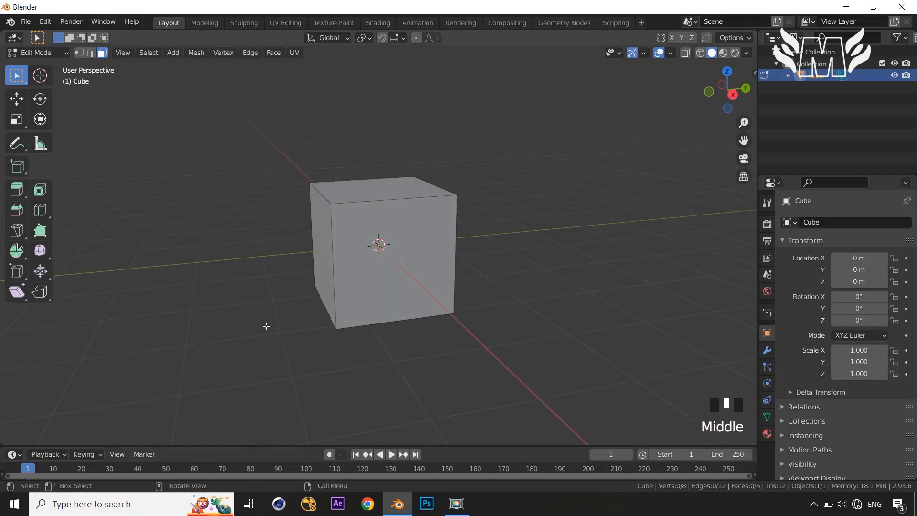
- Add a vertical loop cut through the middle of the cube, and undo it
key(ctrl+r)
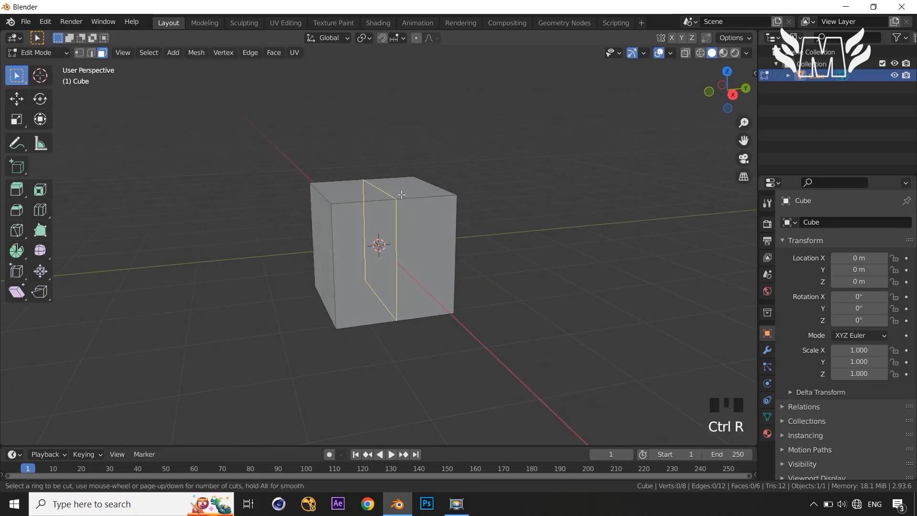
click(401, 194)
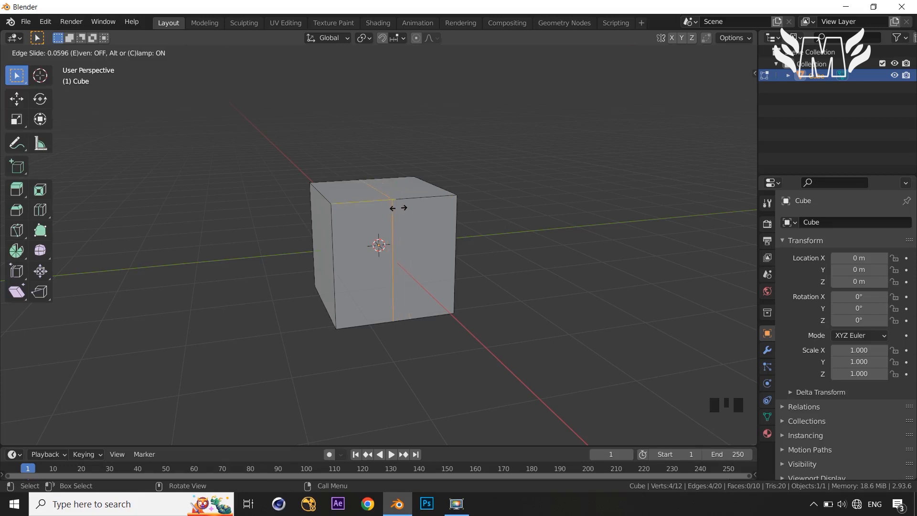
click(393, 208)
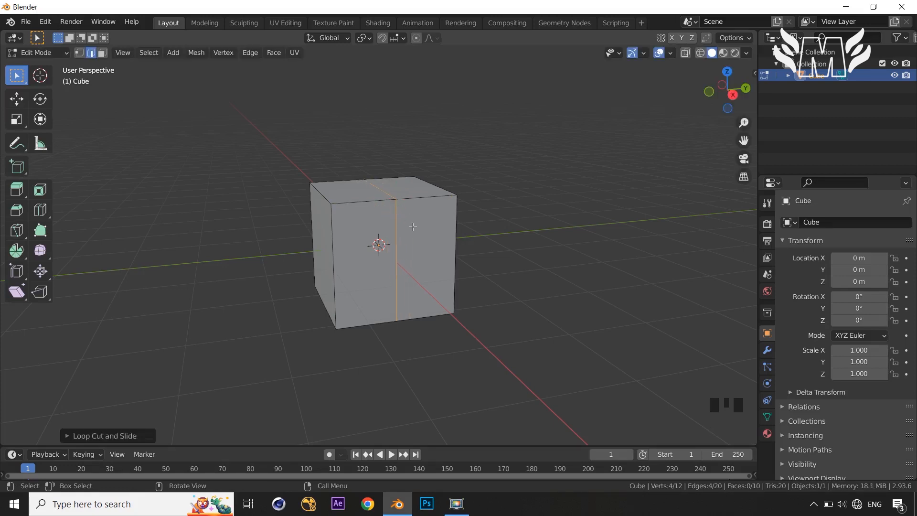
middle_drag(418, 233, 425, 253)
key(ctrl+z)
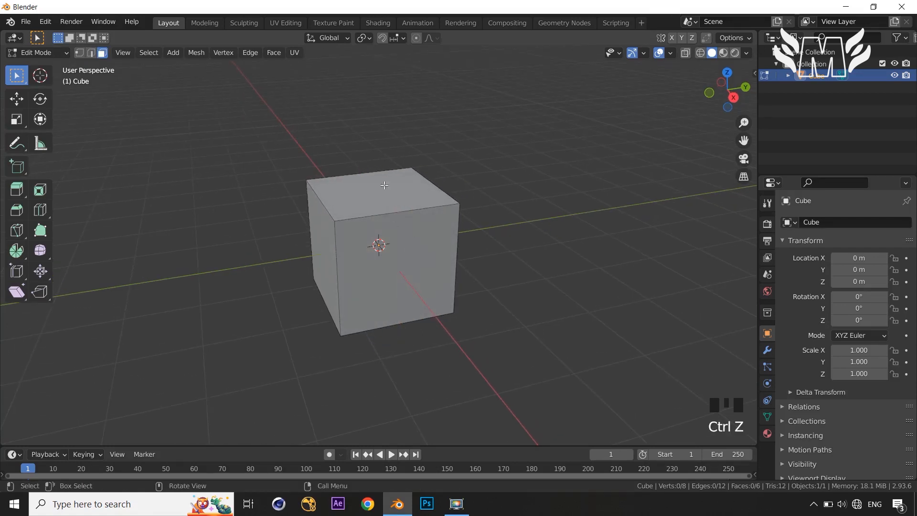
- Select the cube's top face and try a vertical loop cut across it, cancelling before placing it
middle_drag(369, 263, 366, 247)
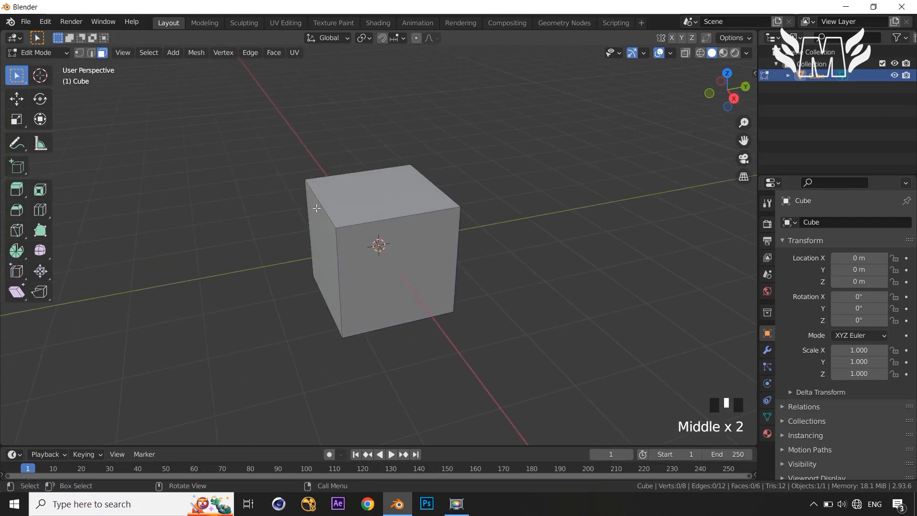
middle_drag(404, 261, 376, 191)
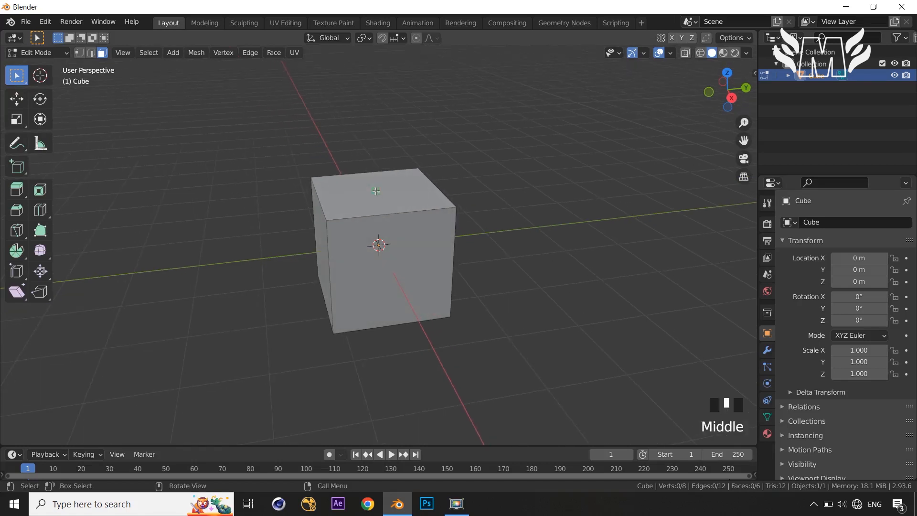
click(376, 191)
key(ctrl+r)
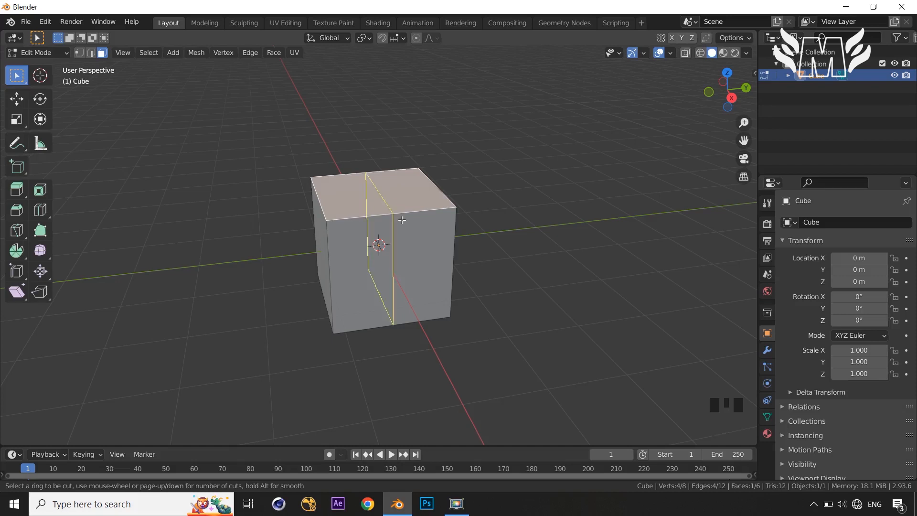
key(Escape)
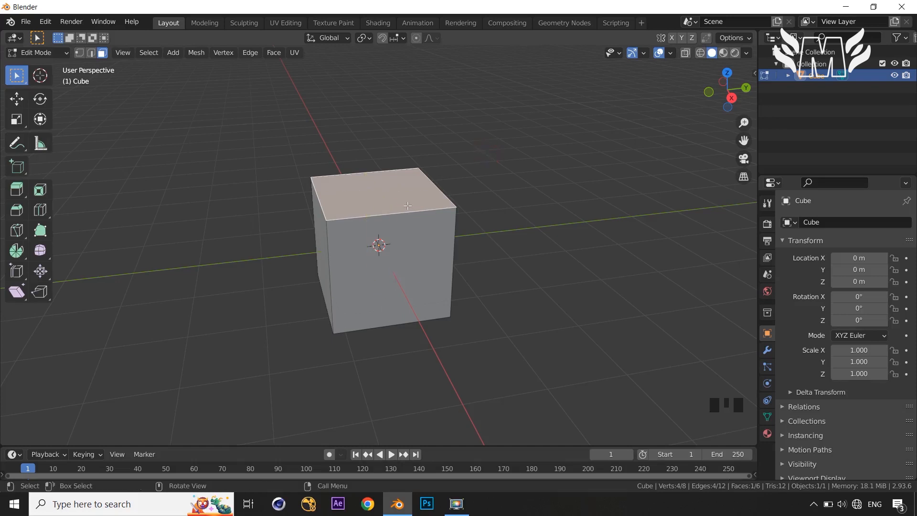
- Select two opposite top edges in edge mode, loop cut between them, then undo the cut and clear the selection
middle_drag(451, 197, 460, 215)
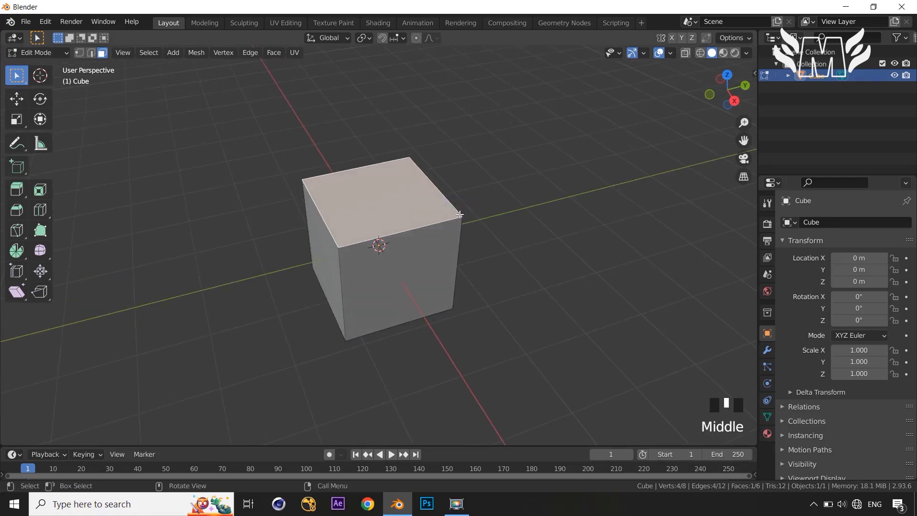
key(2)
click(364, 168)
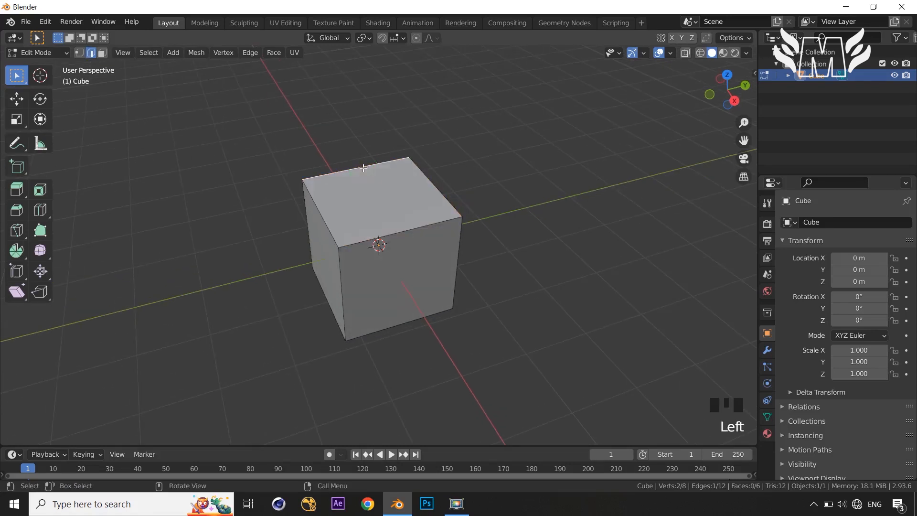
shift+click(403, 230)
key(ctrl+r)
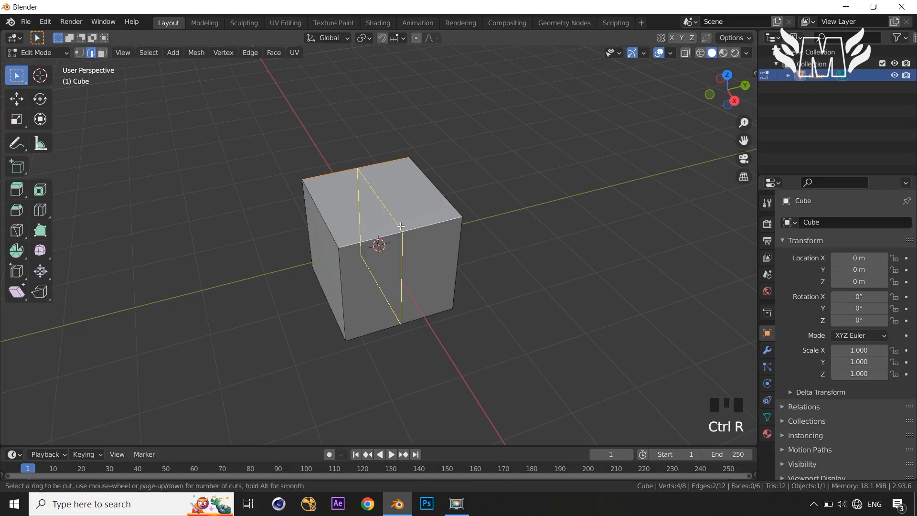
click(401, 225)
click(380, 241)
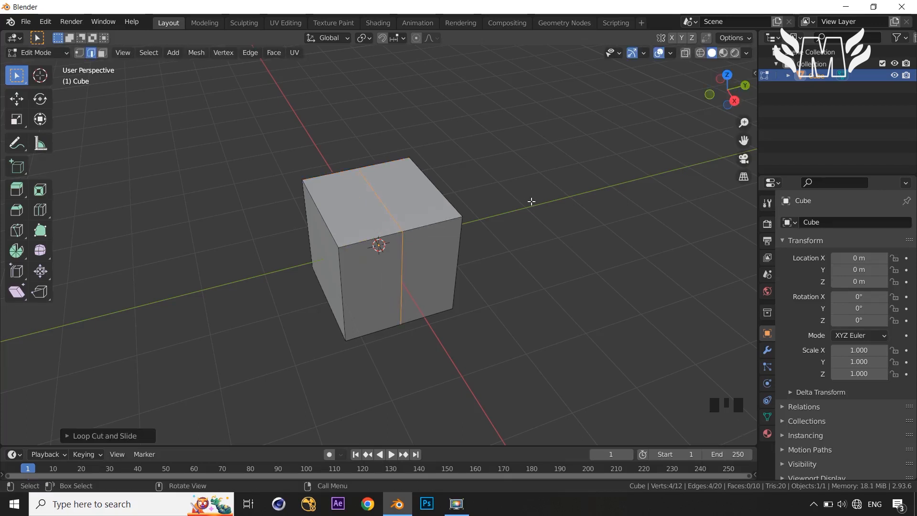
key(ctrl+z)
middle_drag(530, 200, 483, 172)
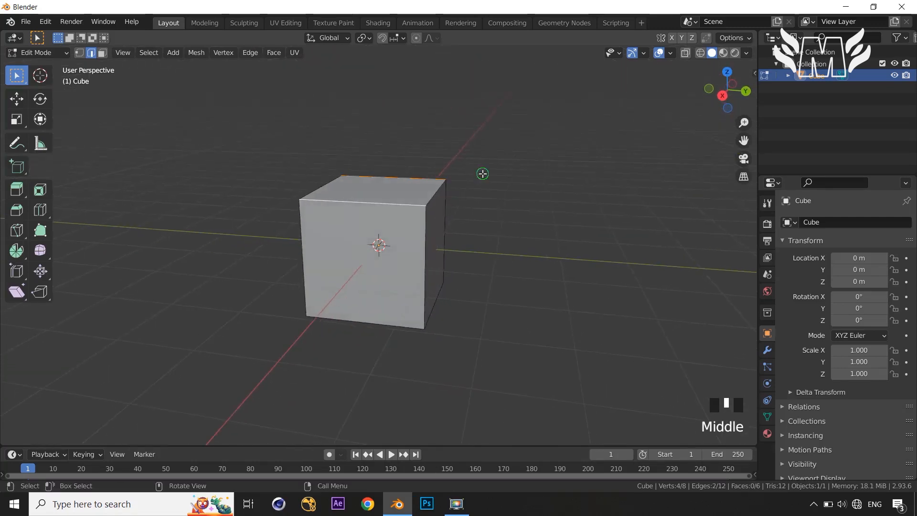
click(460, 229)
middle_drag(459, 228, 532, 225)
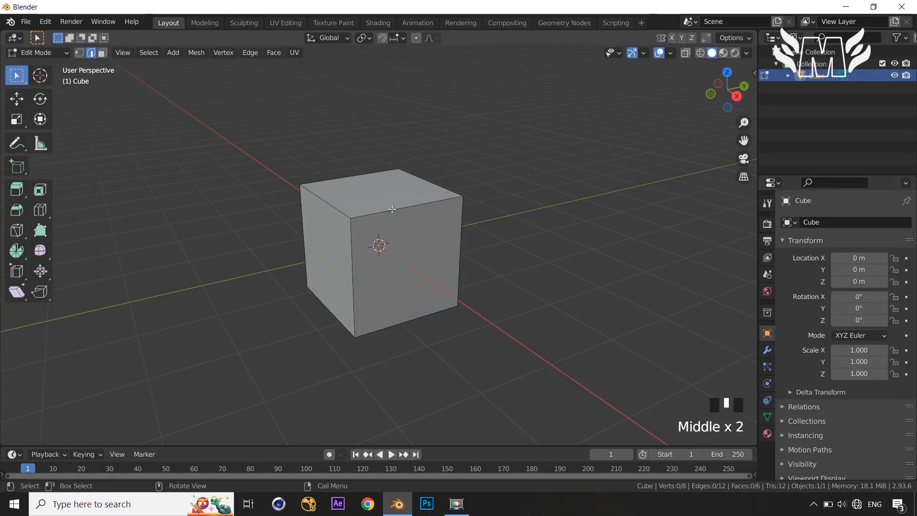
middle_drag(427, 215, 382, 181)
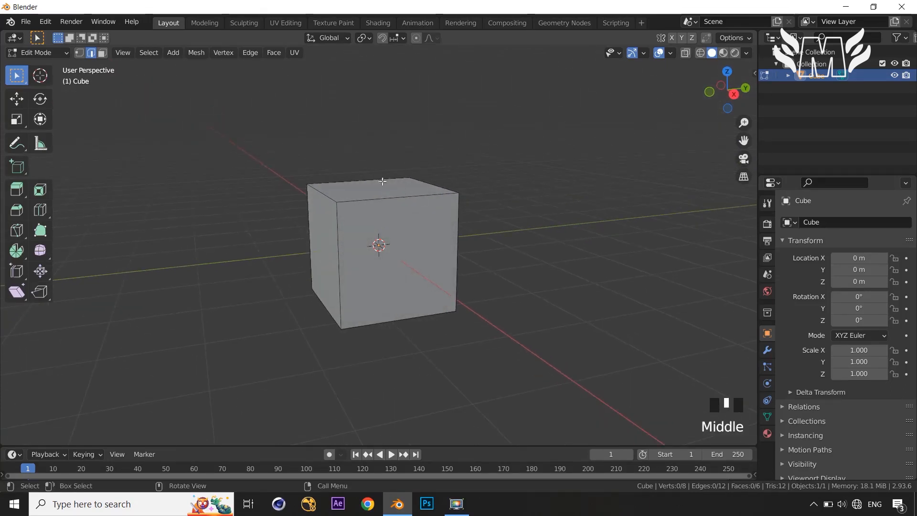
middle_drag(397, 269, 374, 264)
- Cut the cube's front face with the Knife tool, diagonally from its bottom edge to its top edge
middle_drag(538, 253, 532, 286)
scroll(539, 282, up, 1)
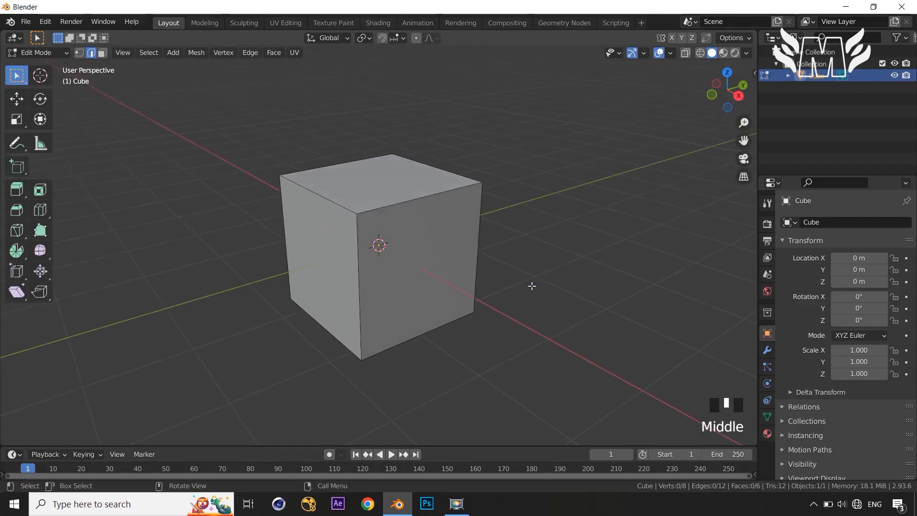
click(18, 229)
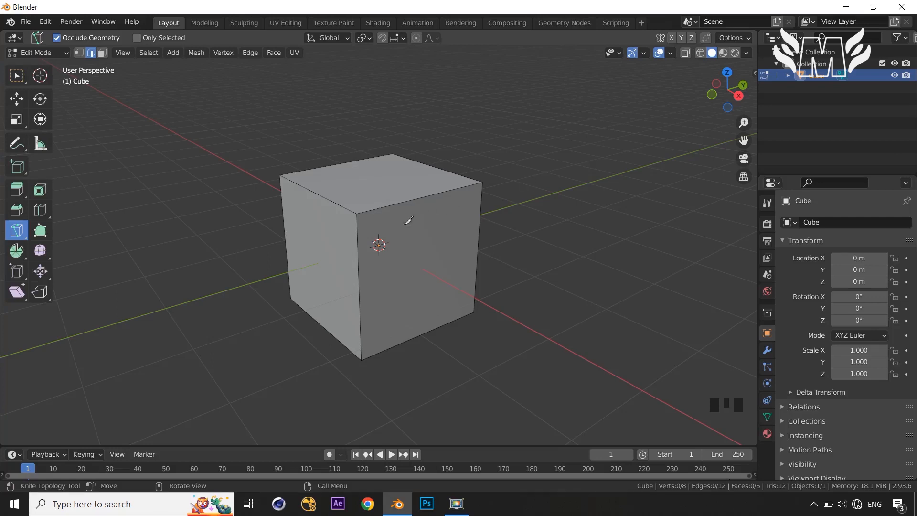
click(402, 342)
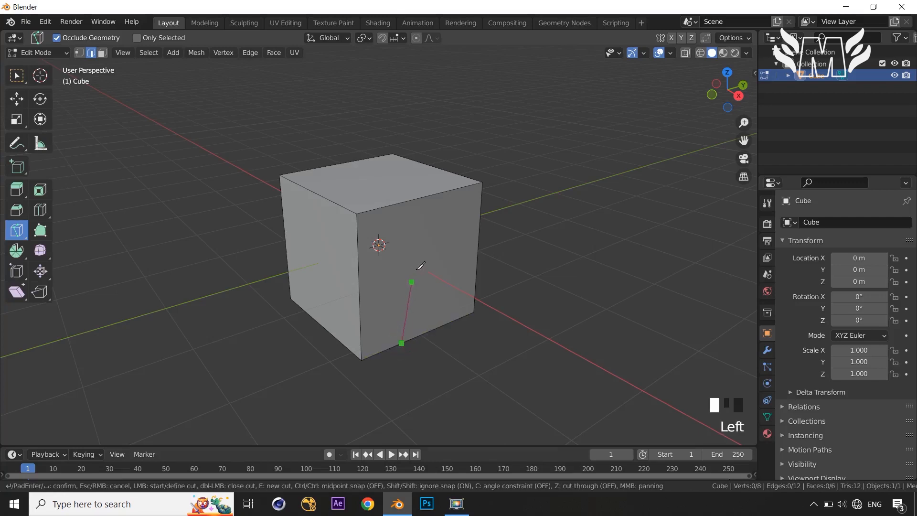
click(449, 190)
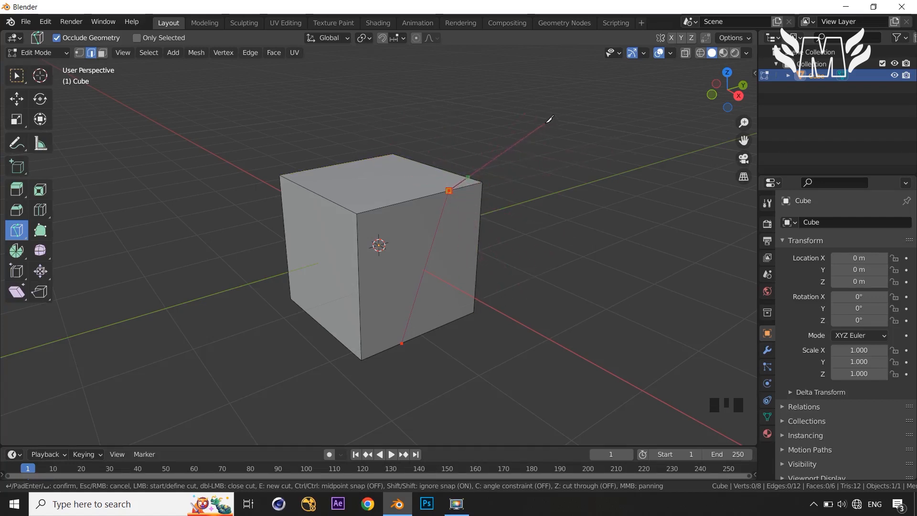
key(Return)
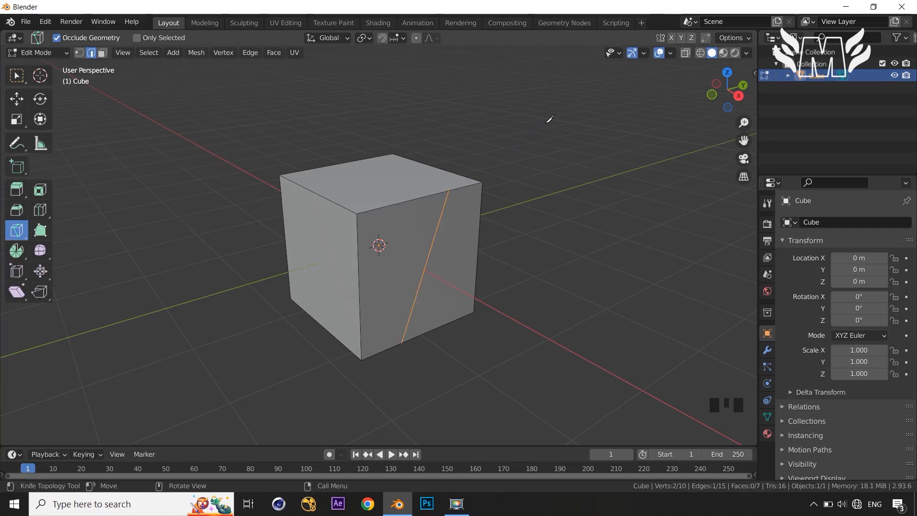
- Knife a second diagonal across the front face, from its top edge to its bottom edge, crossing the first cut
mouse_move(536, 180)
middle_down()
mouse_move(465, 158)
mouse_move(461, 166)
mouse_move(529, 179)
middle_up()
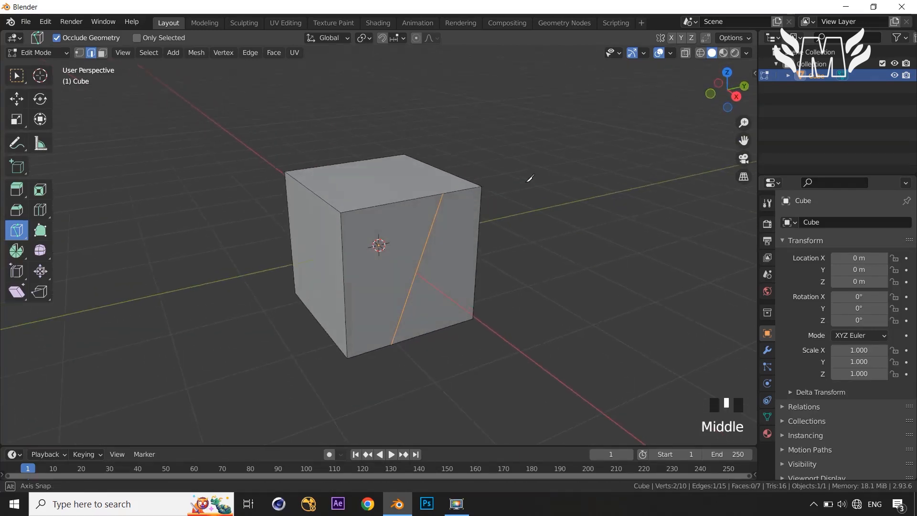
click(358, 209)
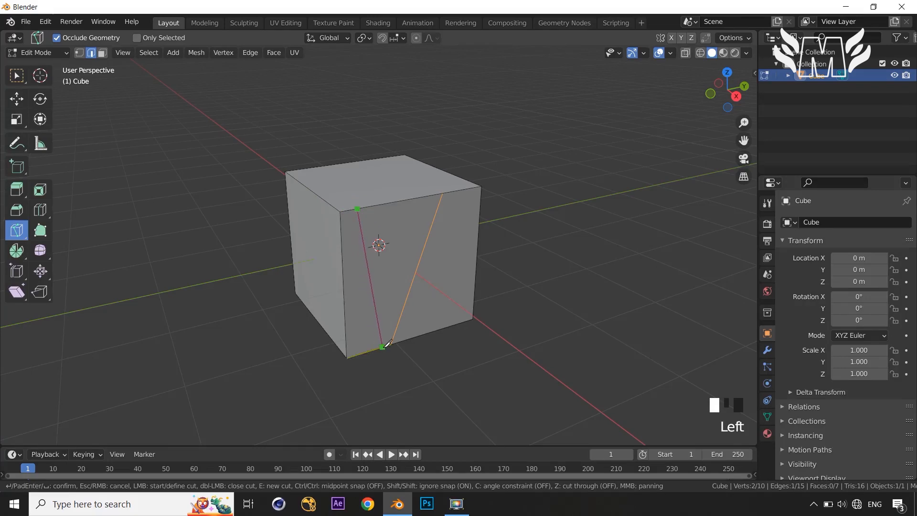
click(455, 324)
key(Return)
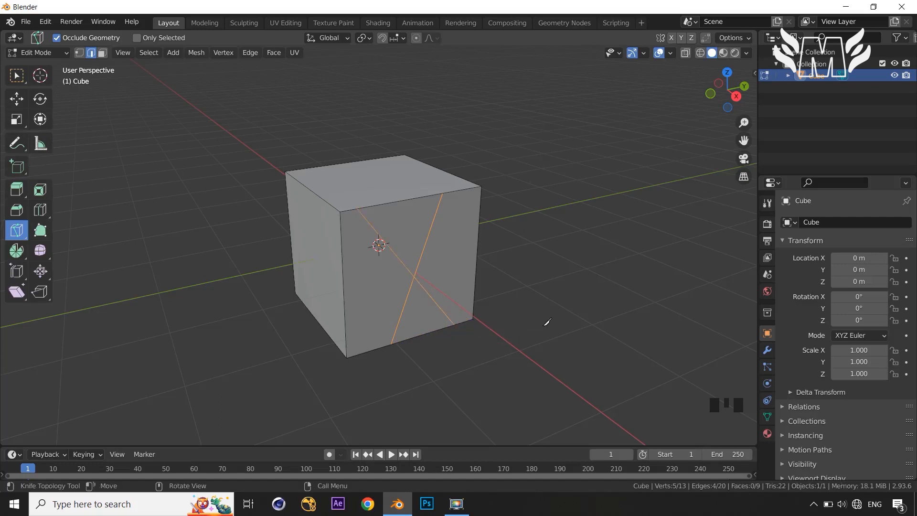
- Knife a continuous zigzag across the top face, down over its front edge and on to the front face's far side edge
middle_drag(547, 324, 303, 209)
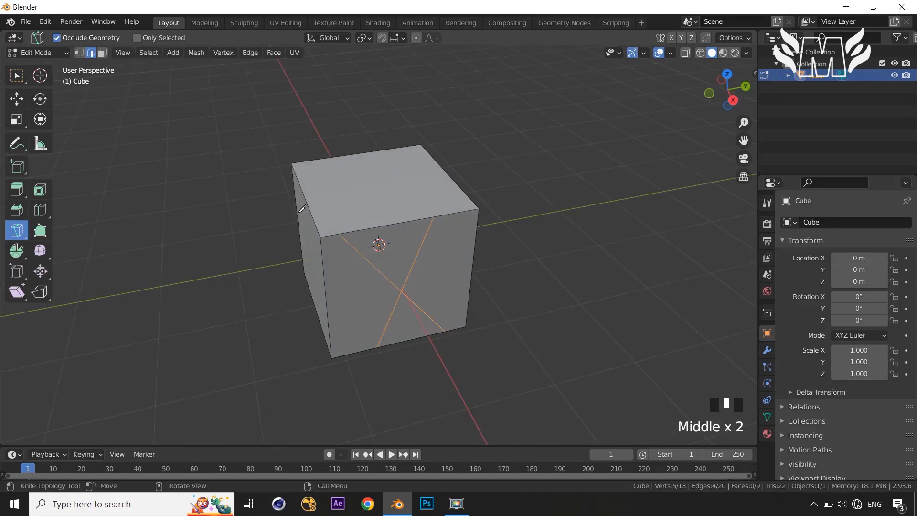
click(310, 206)
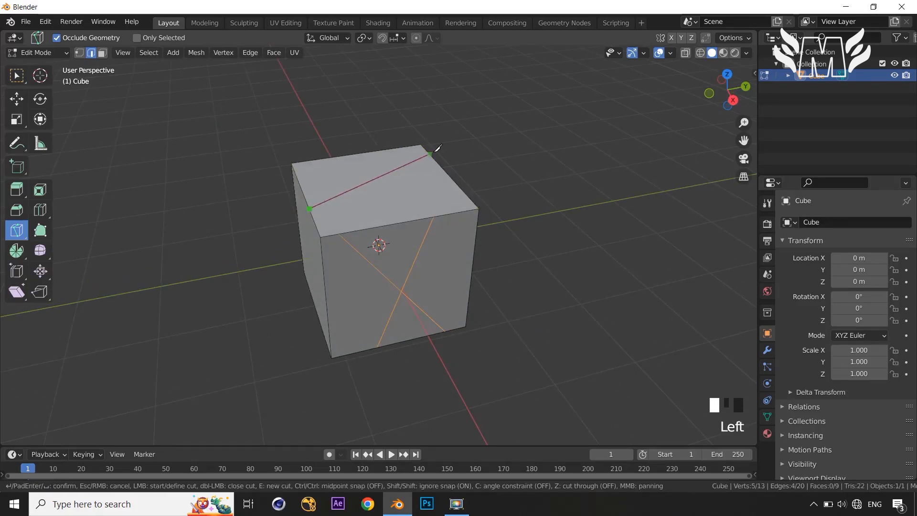
click(431, 153)
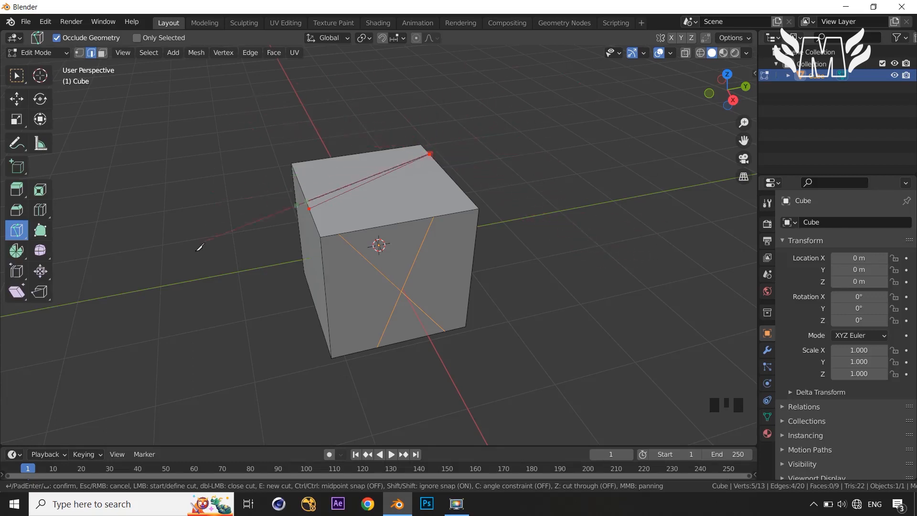
click(386, 224)
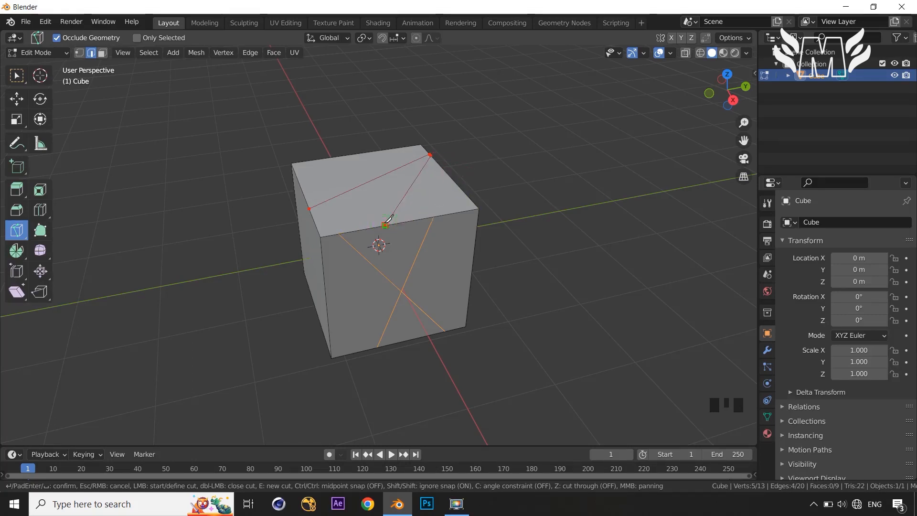
click(474, 261)
key(Return)
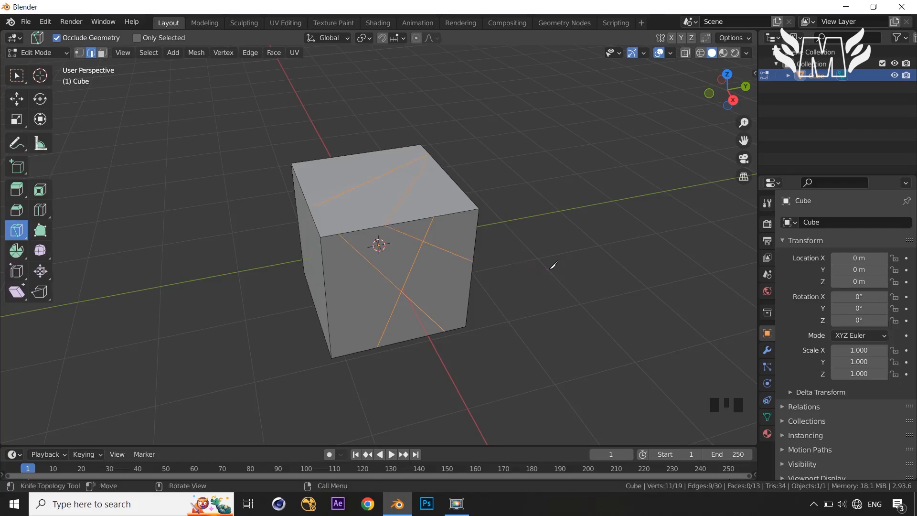
- In face mode, extrude the middle piece of the top face together with the adjoining upper piece of the front face
middle_drag(552, 262, 530, 250)
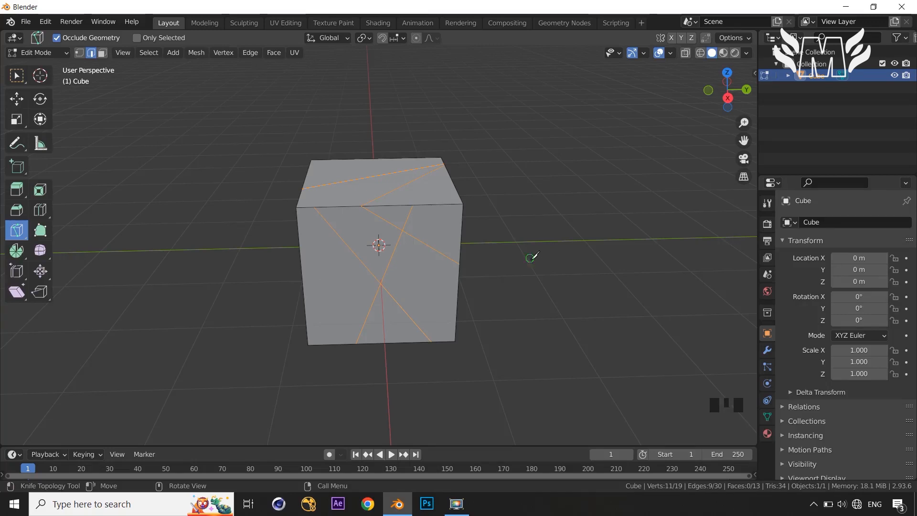
middle_drag(530, 256, 552, 272)
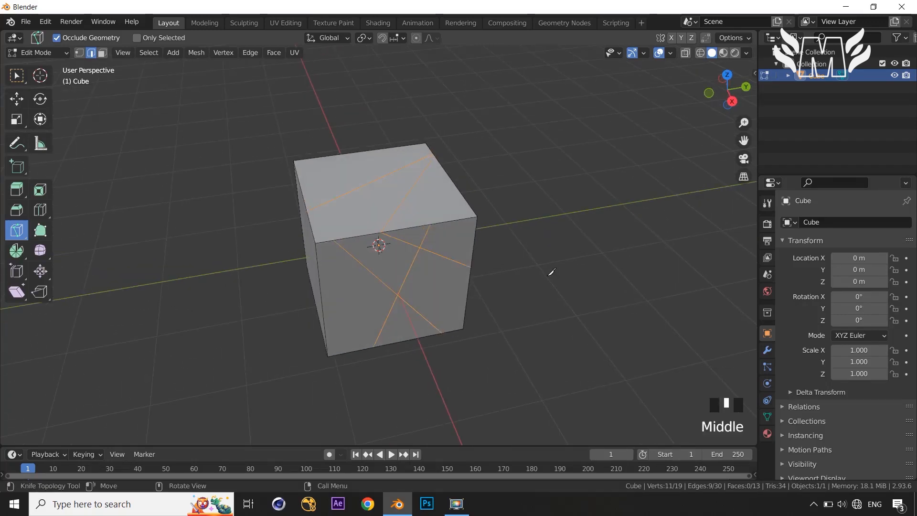
scroll(551, 271, up, 1)
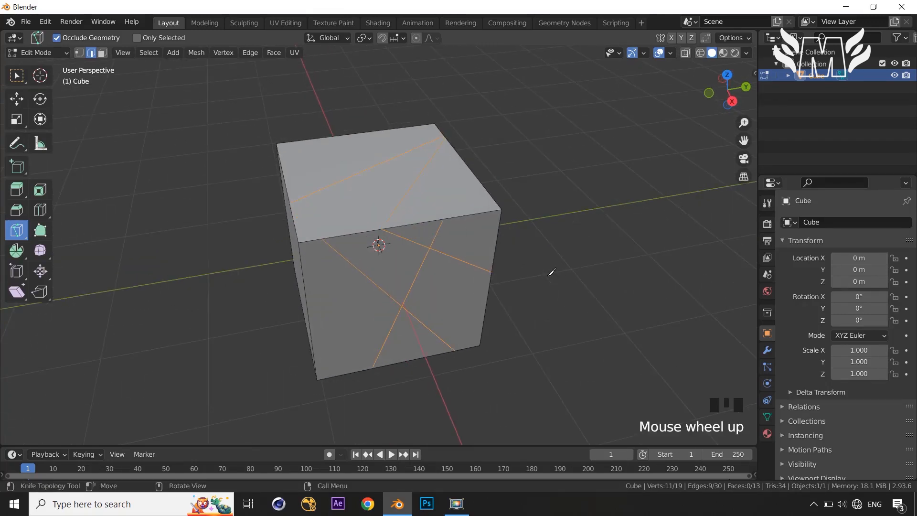
key(w)
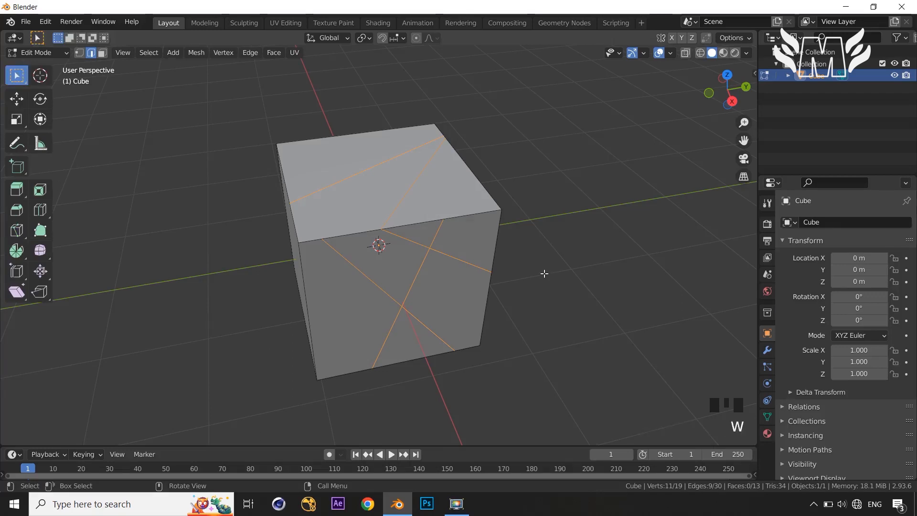
key(3)
click(350, 192)
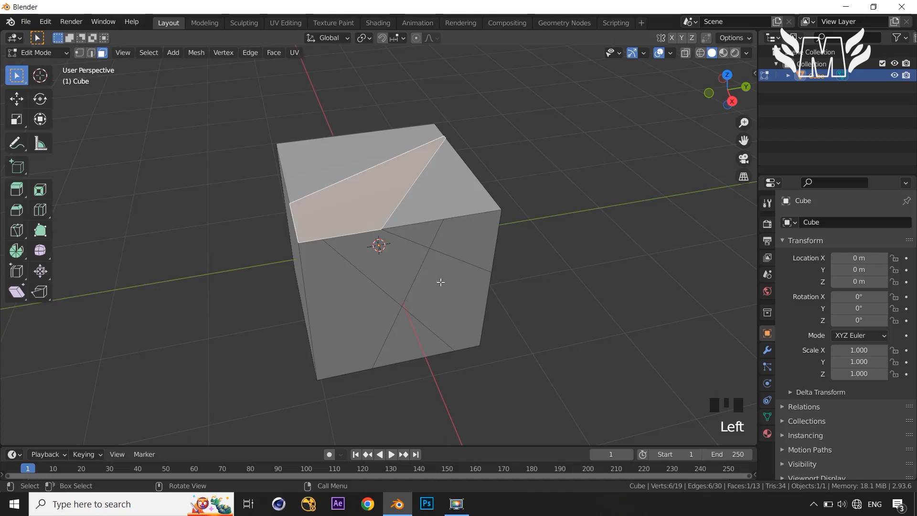
shift+click(399, 268)
middle_drag(400, 268, 428, 285)
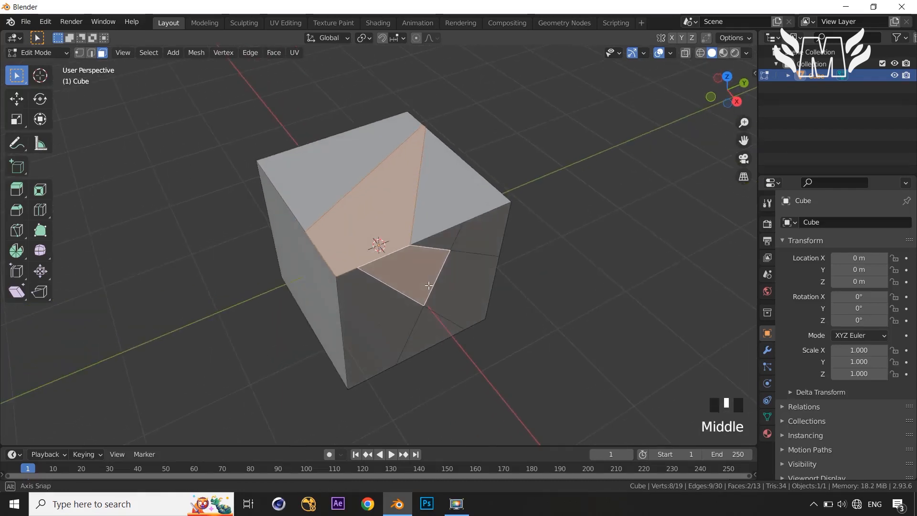
key(e)
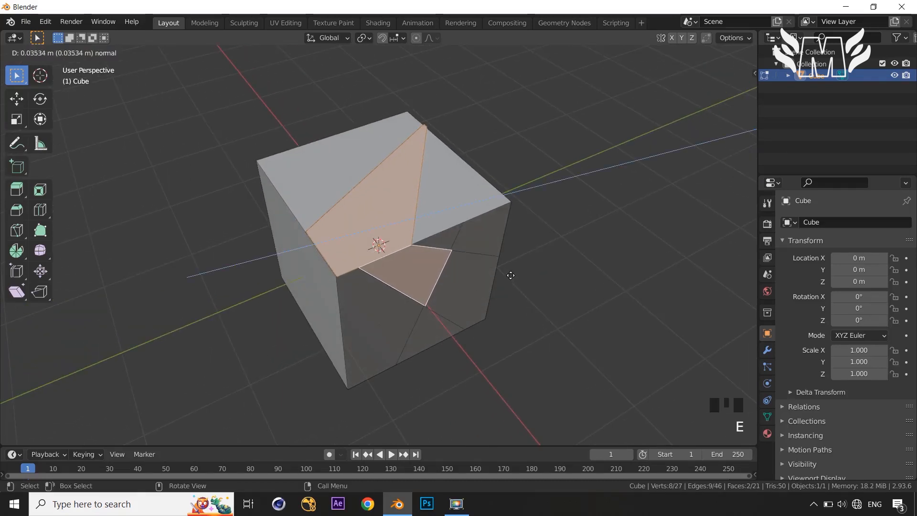
click(539, 247)
middle_drag(600, 270, 545, 270)
scroll(552, 247, down, 2)
- Undo the face extrusion and all the Knife cuts, back to the plain cube
key(ctrl+z)
key(ctrl+z)
key(ctrl+z)
key(ctrl+z)
key(ctrl+z)
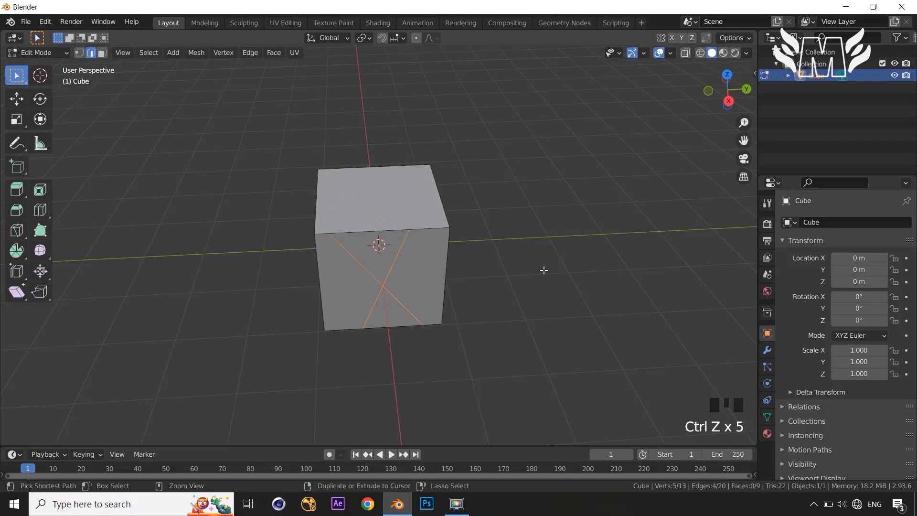
key(ctrl+z)
key(ctrl+z)
- Knife a six-segment zigzag down the front face, from the middle of its top edge to its bottom edge
middle_drag(544, 268, 538, 252)
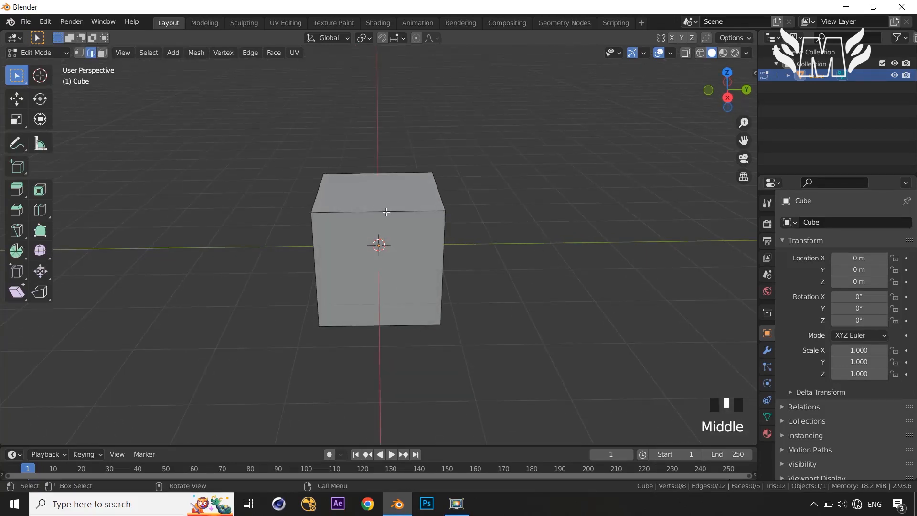
click(16, 230)
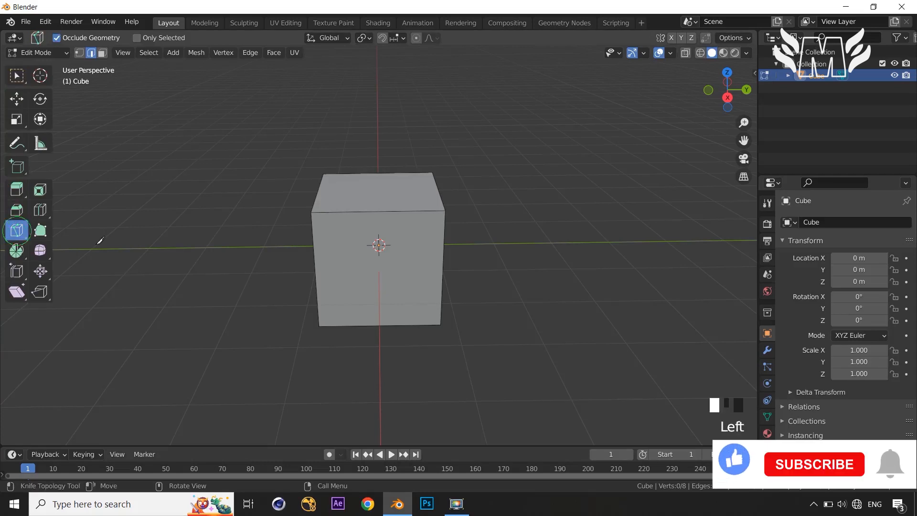
click(381, 210)
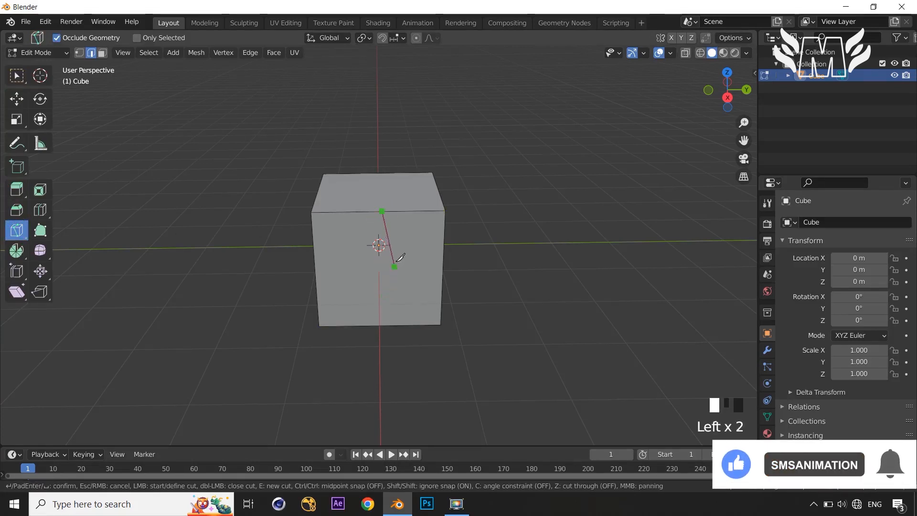
click(412, 230)
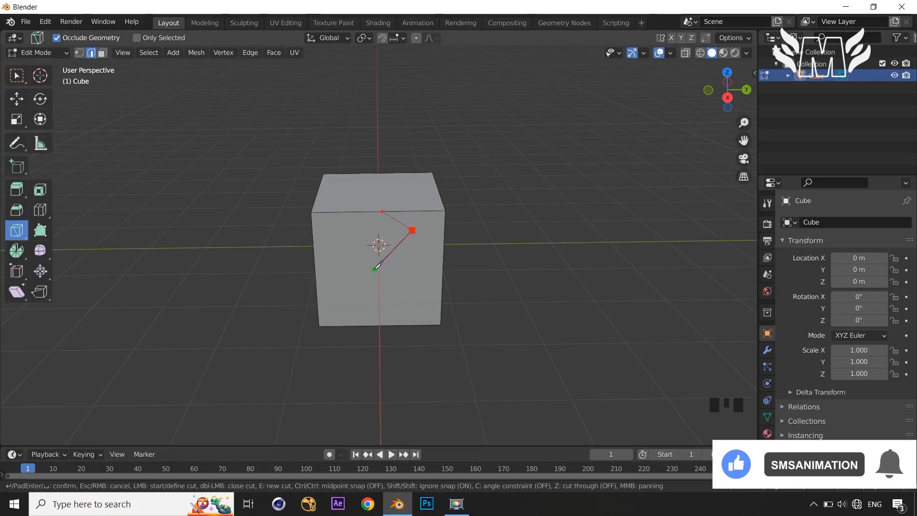
click(374, 269)
click(339, 233)
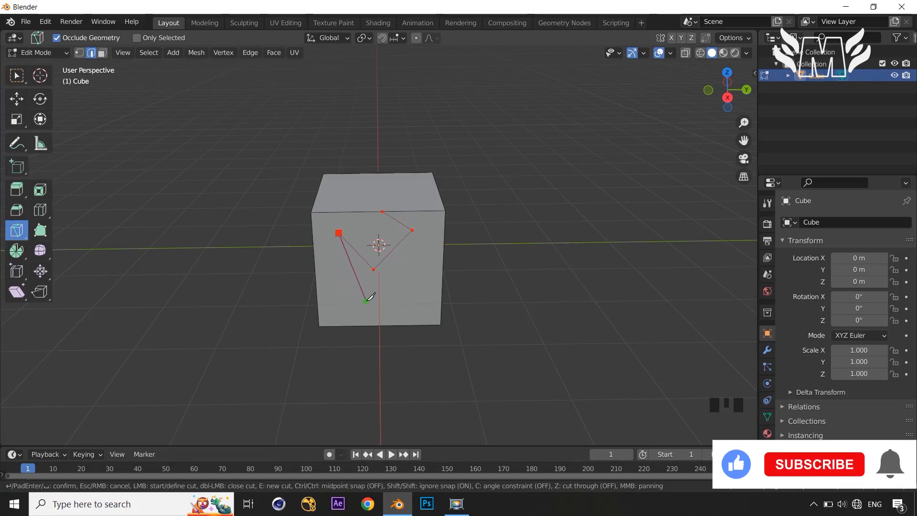
click(366, 301)
click(409, 302)
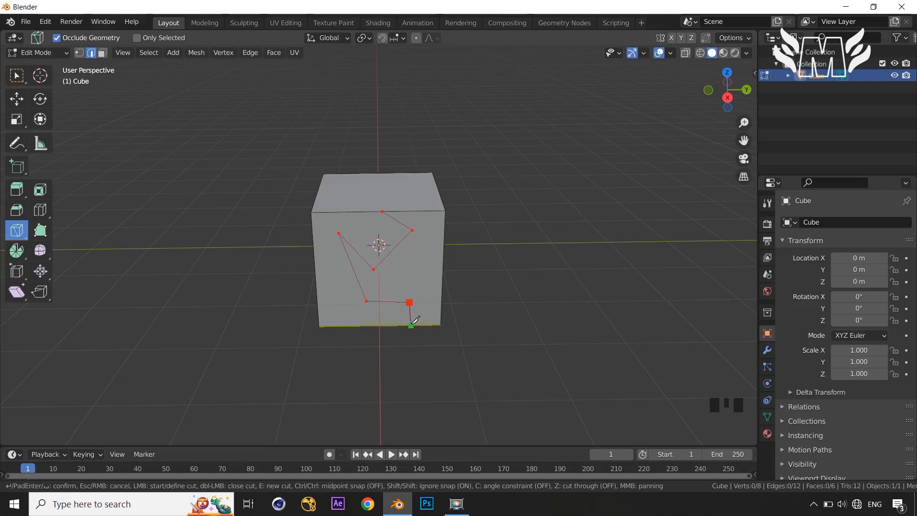
click(411, 325)
key(Return)
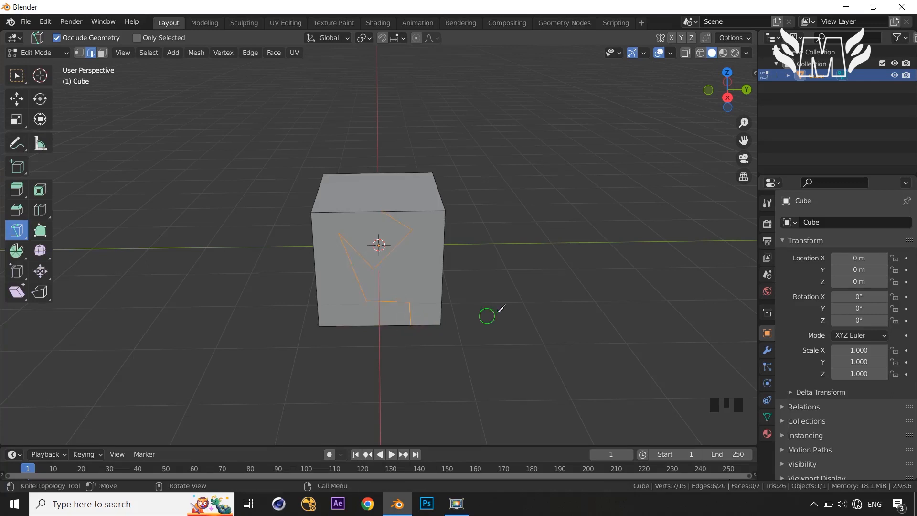
- In face mode, extrude the front face piece on the left of the zigzag outward by about 0.5 m and deselect it
middle_drag(501, 308, 510, 302)
key(w)
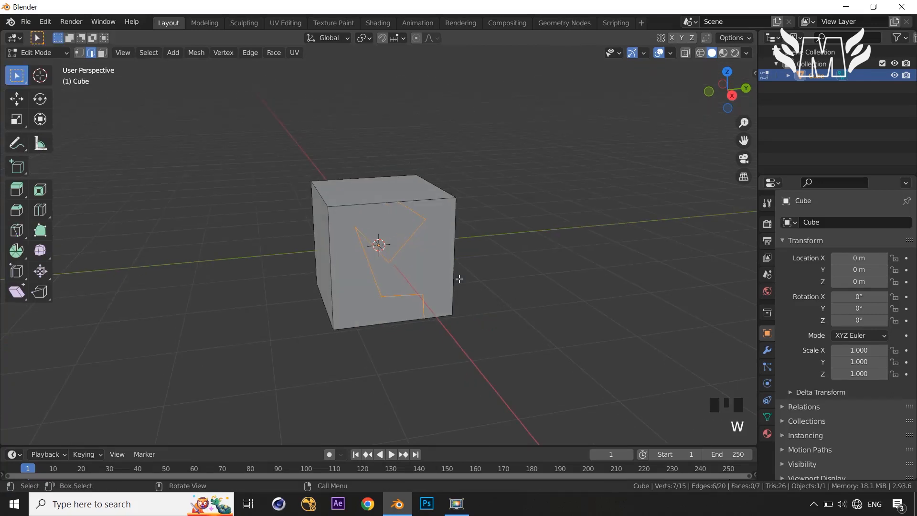
click(354, 276)
key(3)
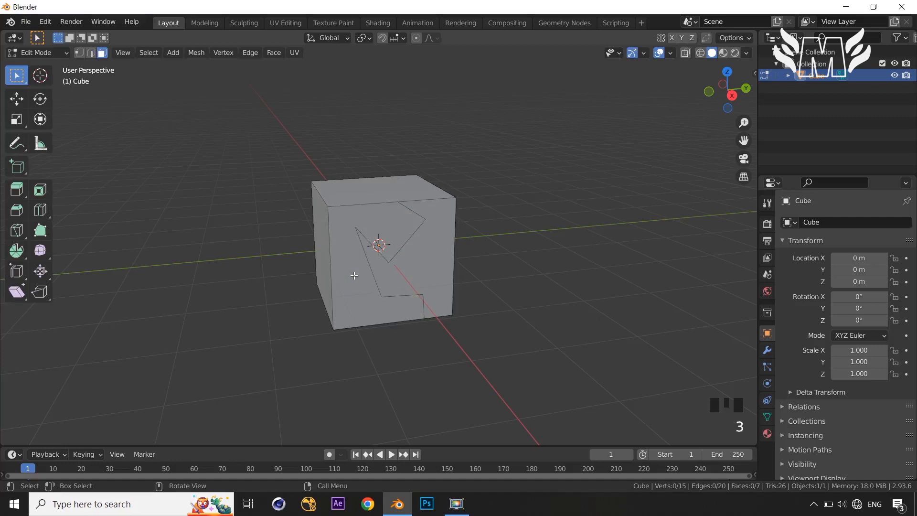
click(354, 275)
key(e)
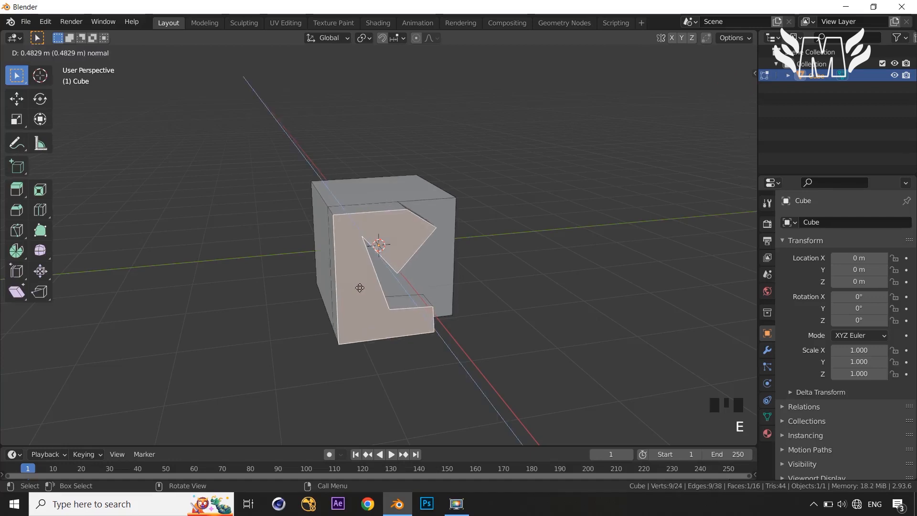
click(361, 286)
click(576, 294)
middle_drag(576, 294, 544, 292)
scroll(539, 293, up, 2)
scroll(553, 280, down, 2)
scroll(480, 288, up, 1)
scroll(515, 291, down, 1)
- Undo the extrusion of the front face piece and return to edge mode, keeping the zigzag cut
key(ctrl+z)
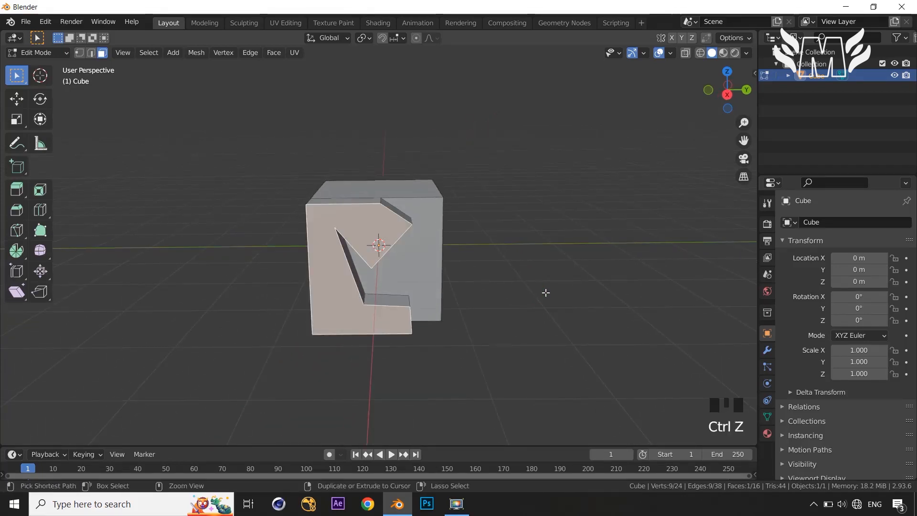
key(ctrl+z)
key(ctrl+z)
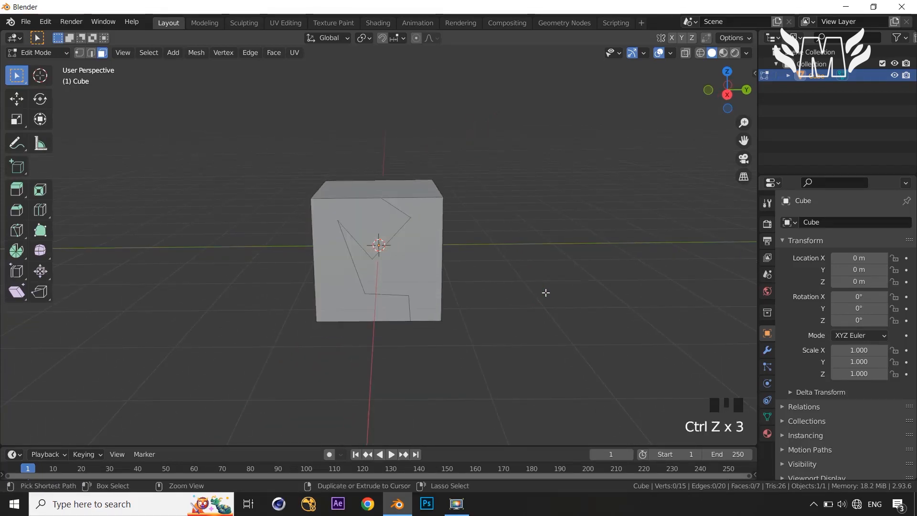
key(ctrl+z)
key(ctrl+z)
- Add a horizontal loop cut across the side face next to the zigzag-cut front face
middle_drag(546, 292, 517, 290)
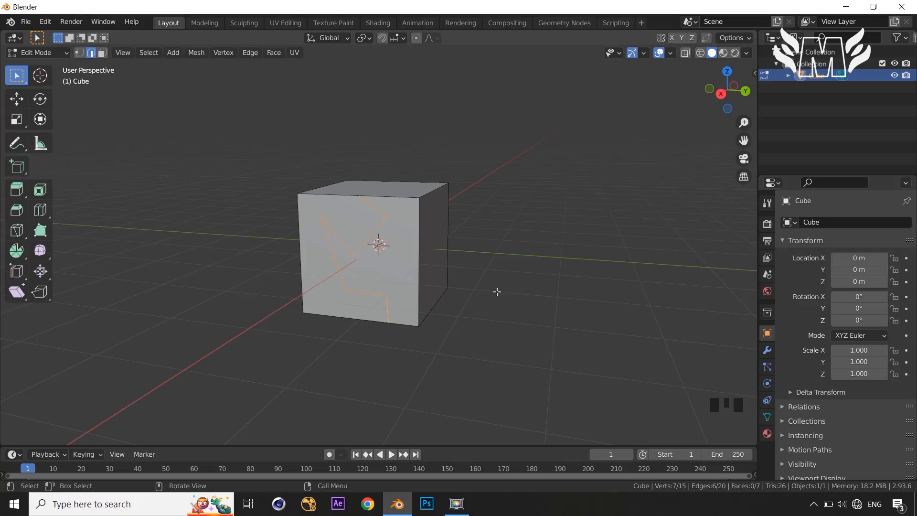
key(ctrl+r)
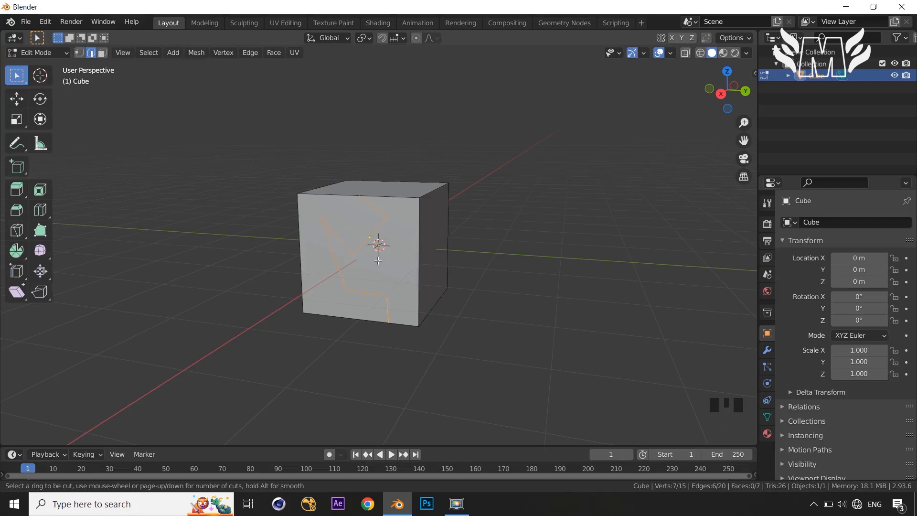
click(418, 263)
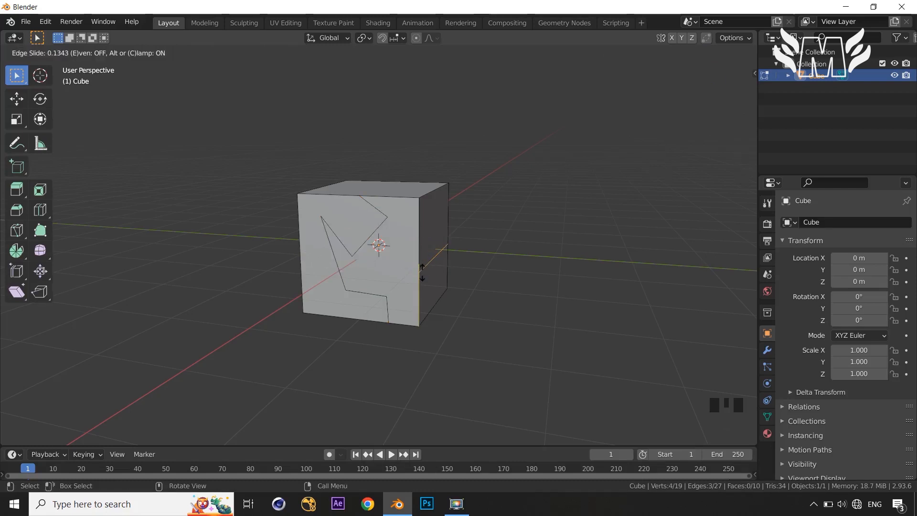
middle_click(531, 275)
middle_drag(531, 275, 556, 307)
scroll(470, 267, up, 2)
scroll(525, 279, down, 1)
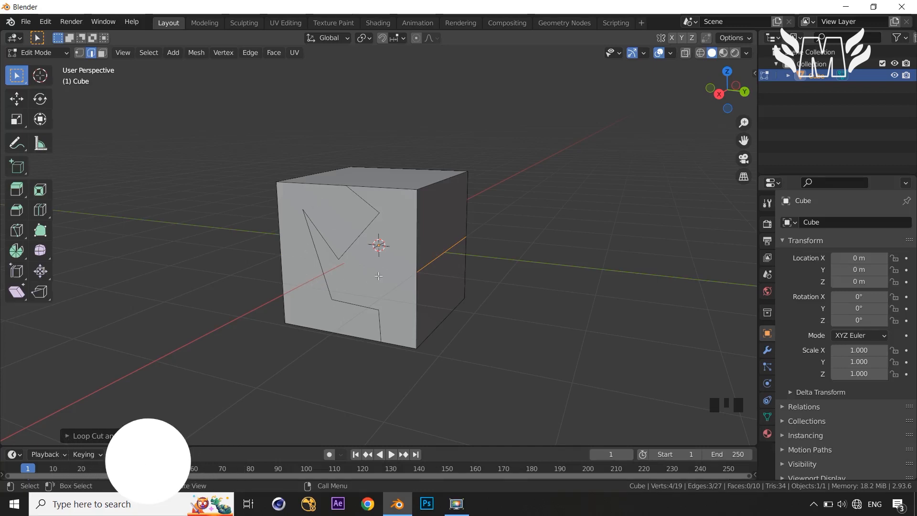
- In face mode, select the right and left pieces of the front face one after the other and examine their shapes
key(3)
click(338, 279)
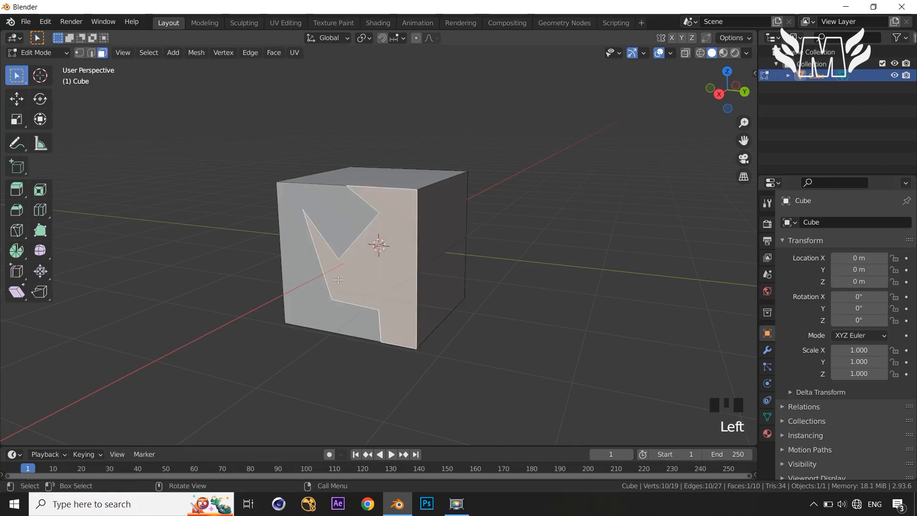
click(300, 273)
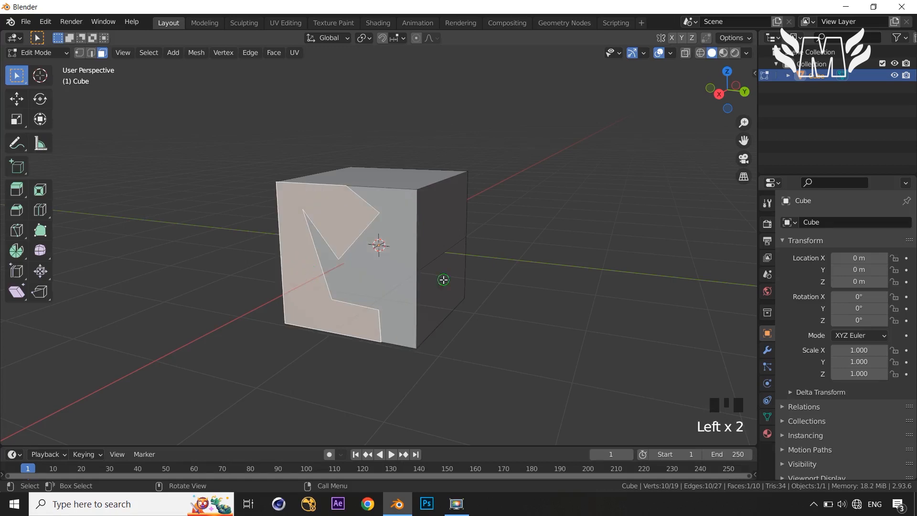
middle_drag(442, 279, 461, 282)
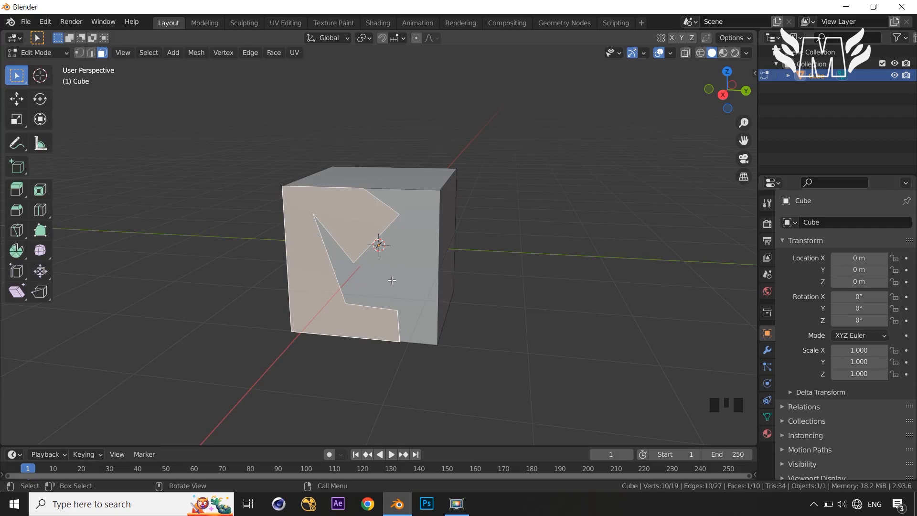
scroll(391, 280, up, 1)
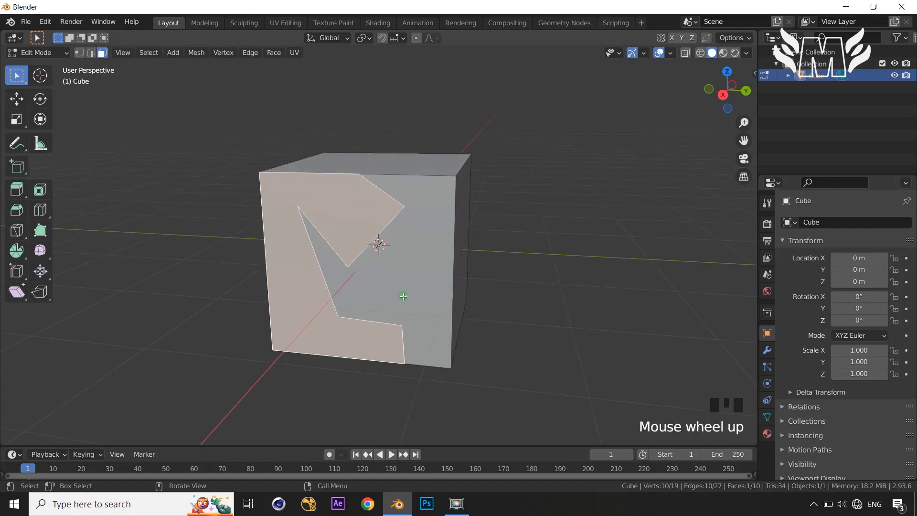
middle_drag(404, 296, 413, 296)
scroll(414, 296, up, 1)
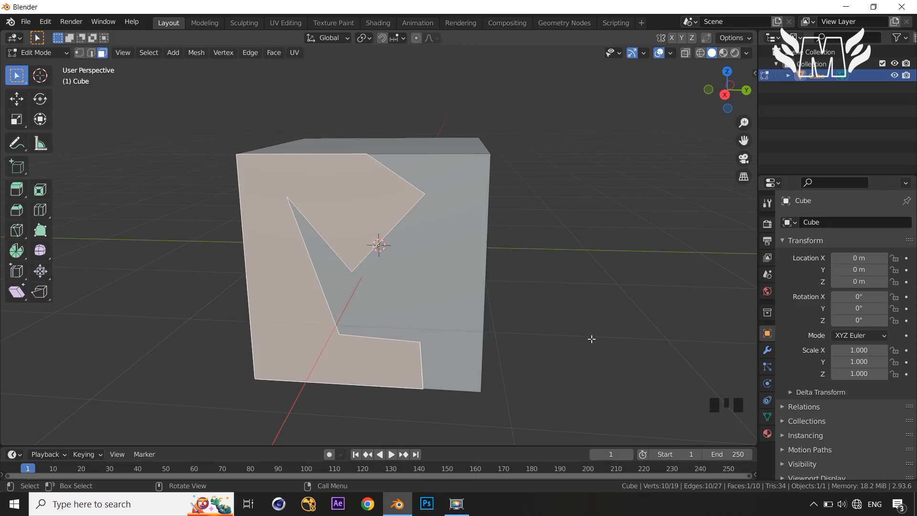
middle_drag(591, 339, 538, 309)
scroll(575, 331, down, 2)
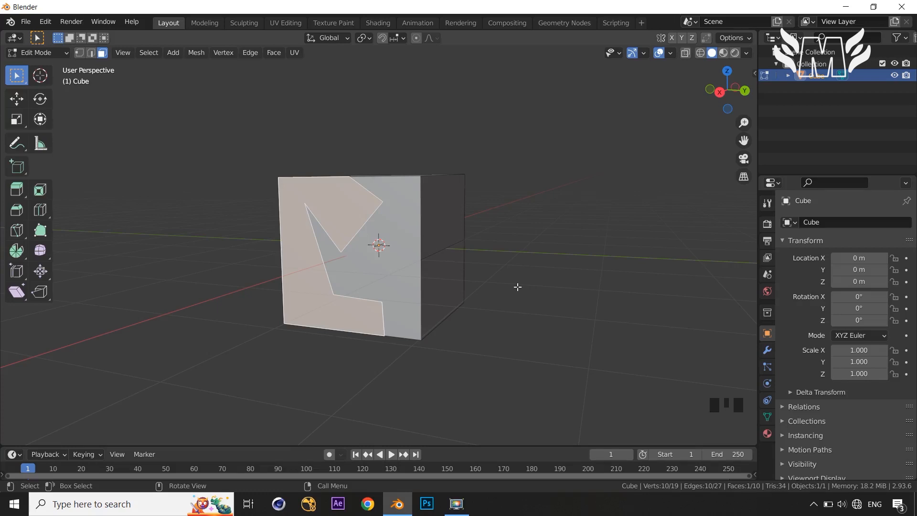
- Undo the face selections and the loop cut on the side face
key(ctrl+z)
key(ctrl+z)
key(ctrl+z)
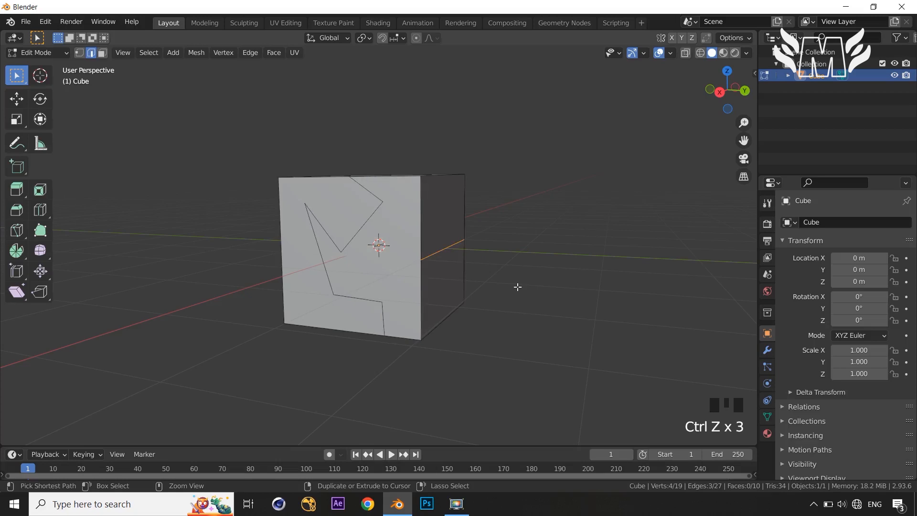
key(ctrl+z)
- Clear the selection and knife a straight diagonal up the front face and on across the top face, starting and ending outside the cube
middle_drag(517, 286, 527, 302)
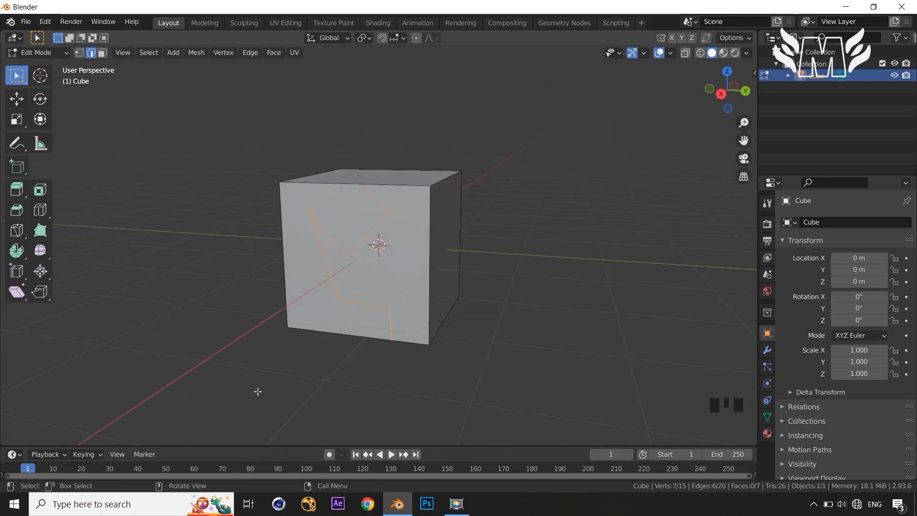
click(371, 239)
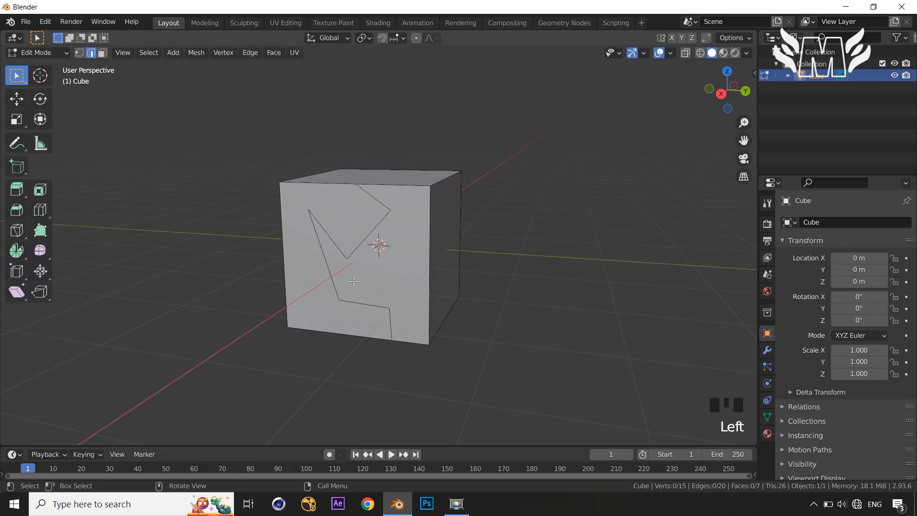
key(k)
click(276, 372)
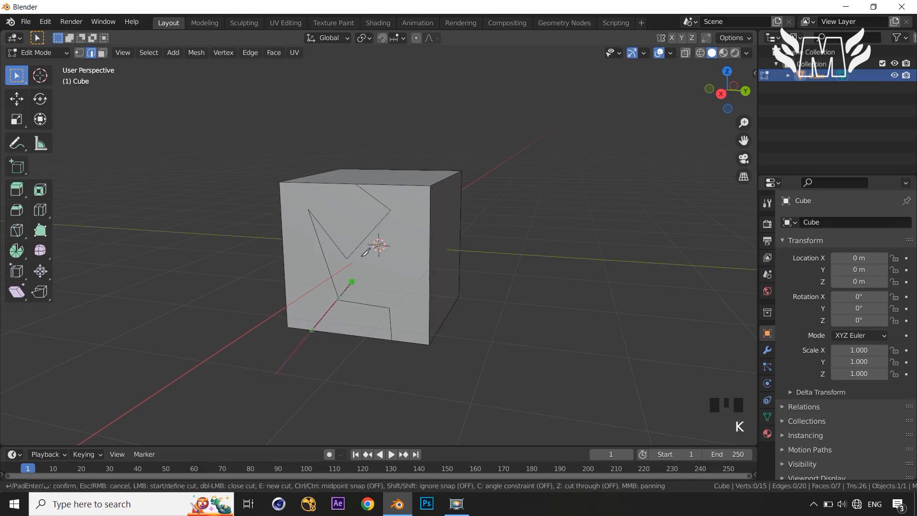
click(435, 135)
key(Return)
mouse_move(565, 207)
middle_down()
mouse_move(516, 244)
mouse_move(373, 212)
mouse_move(540, 201)
mouse_move(577, 223)
mouse_move(547, 225)
mouse_move(565, 213)
middle_up()
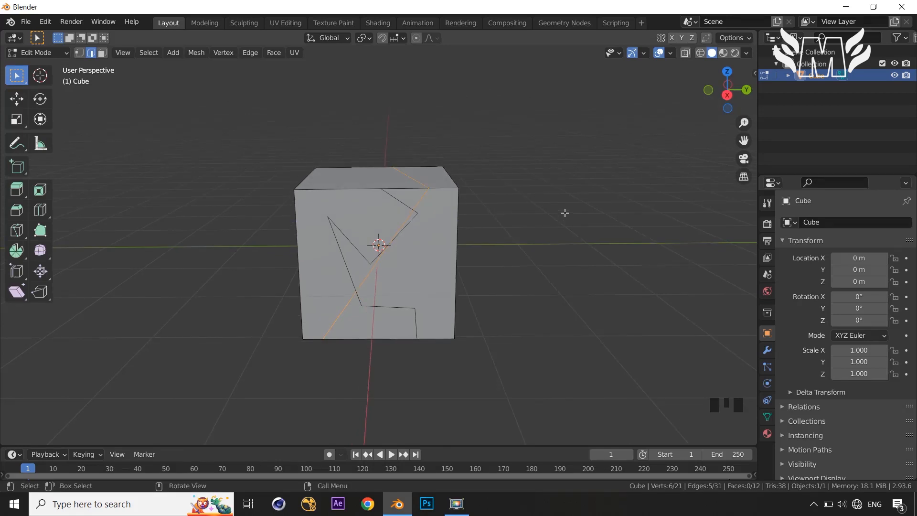
- Replace the last diagonal cut with a new straight diagonal knife cut across the front and top faces, starting and ending outside the cube
key(ctrl+z)
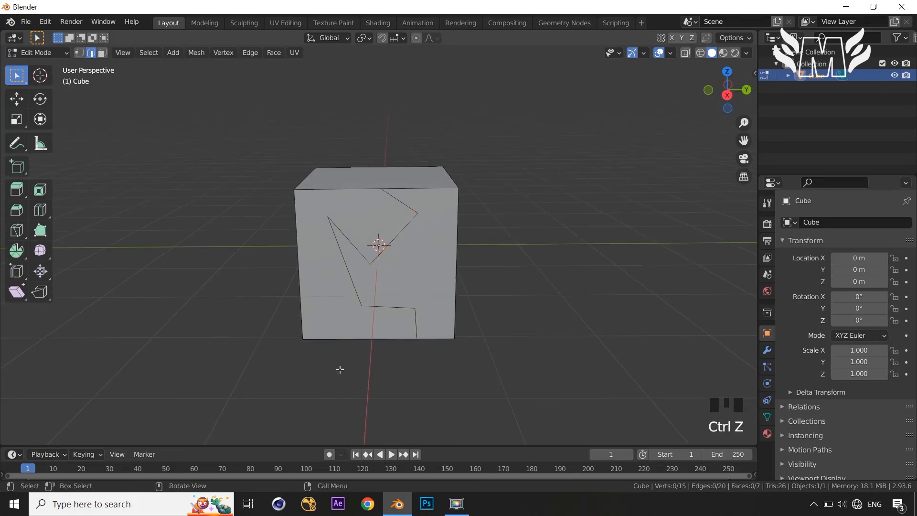
key(k)
click(294, 381)
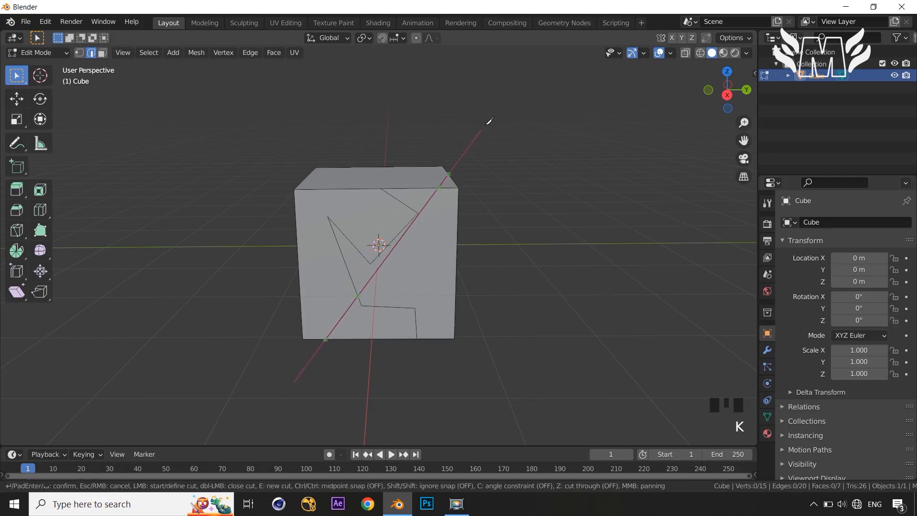
middle_drag(501, 138, 457, 146)
key(Return)
middle_drag(524, 162, 375, 217)
middle_drag(444, 226, 445, 223)
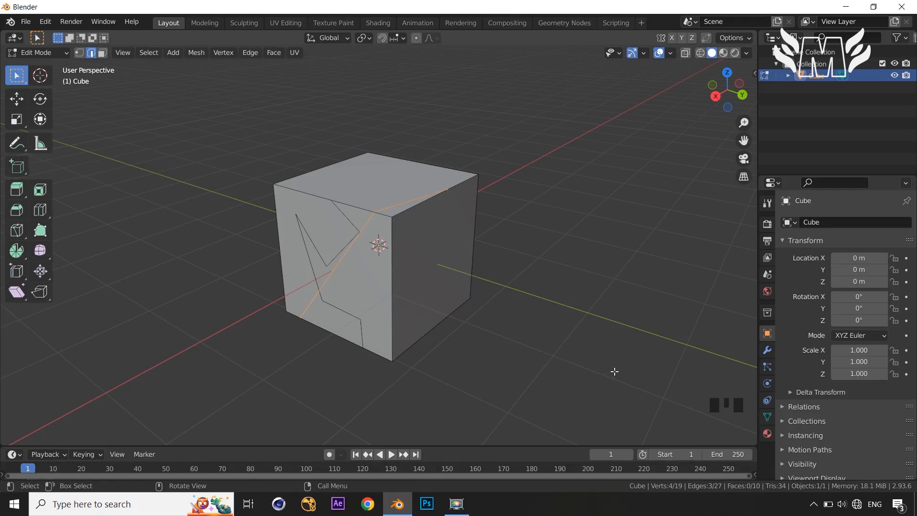
key(k)
click(683, 271)
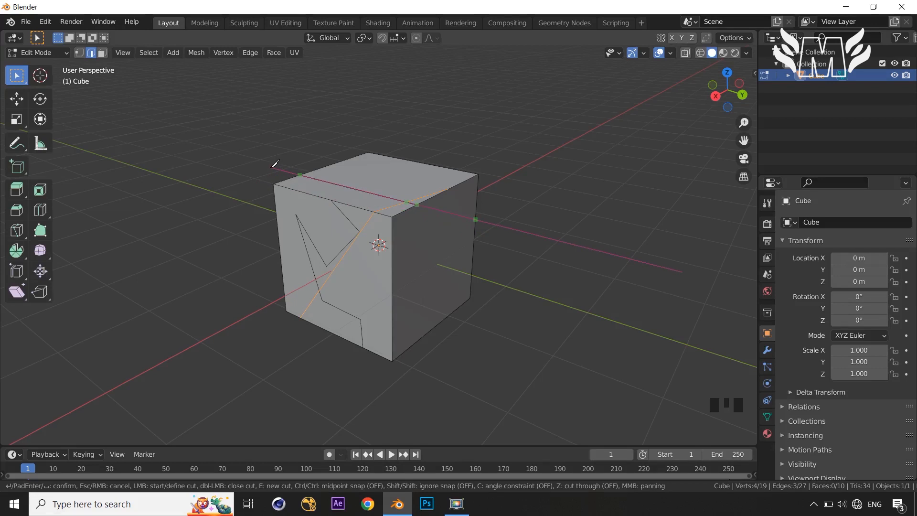
key(Escape)
- Knife two more straight cuts, one across the adjoining side face and the zigzag-cut face, the other across the top face
middle_drag(409, 189, 528, 213)
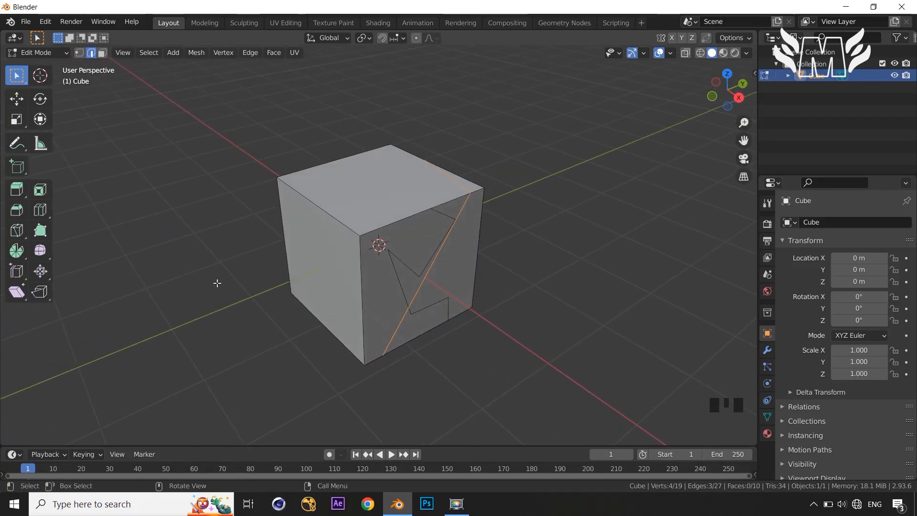
key(k)
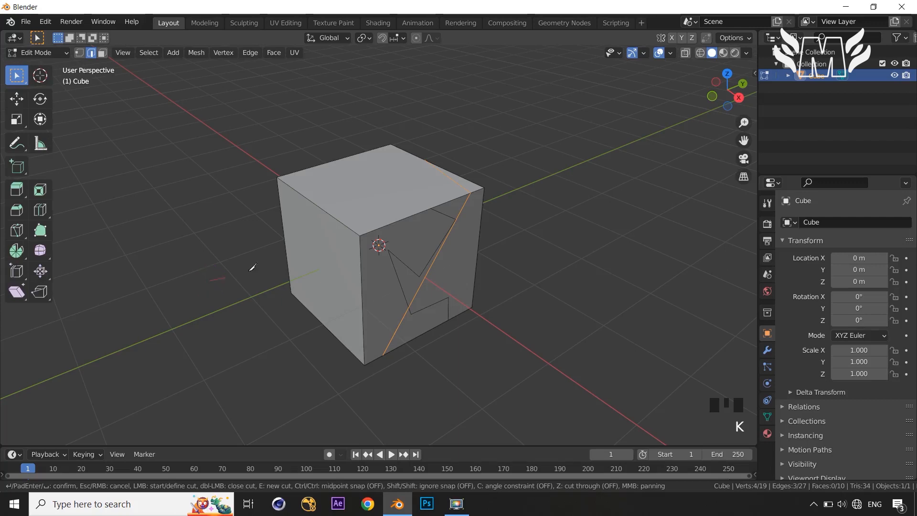
click(523, 203)
key(Return)
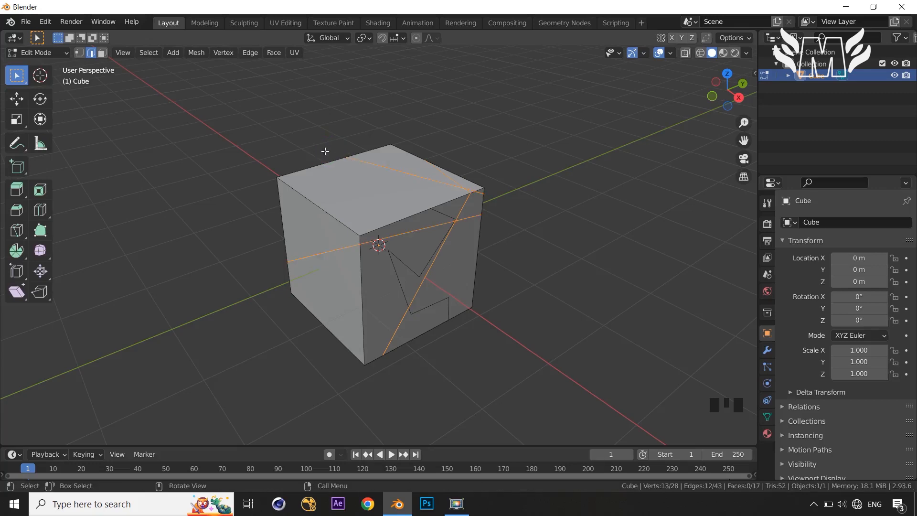
- Examine the straight knife cuts on the top, front and side faces of the cube from several angles
middle_drag(628, 185, 505, 167)
scroll(554, 188, up, 2)
middle_drag(430, 236, 667, 237)
middle_drag(470, 294, 364, 323)
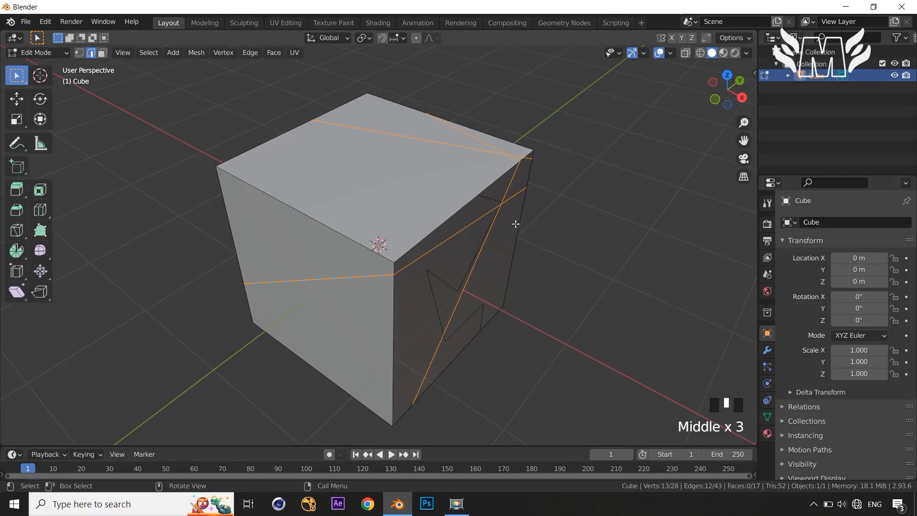
middle_drag(573, 212, 537, 198)
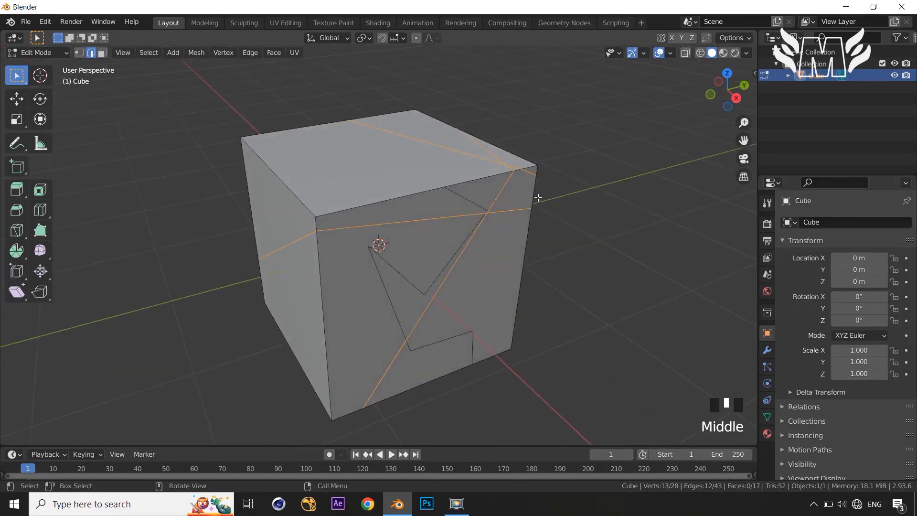
scroll(564, 235, down, 1)
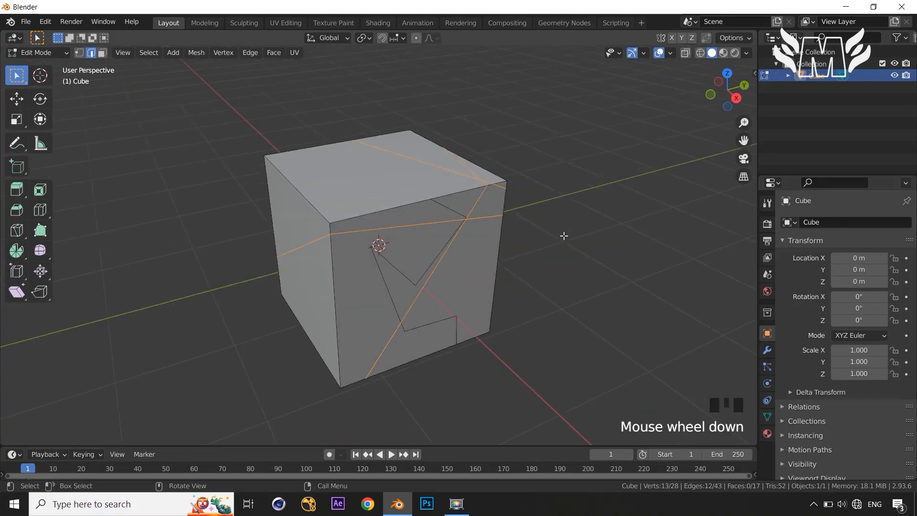
scroll(564, 236, up, 1)
middle_drag(565, 238, 622, 237)
scroll(622, 237, down, 1)
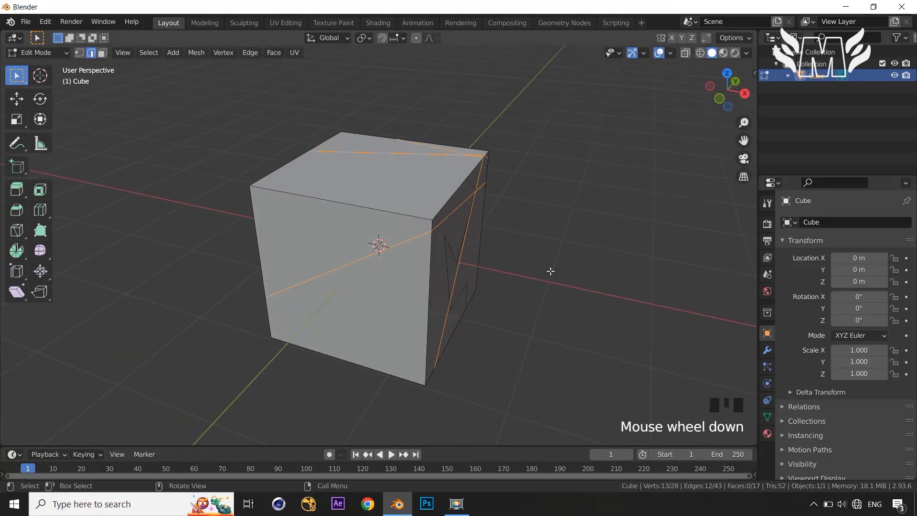
- Undo the straight knife cuts so only the zigzag cut is left, and face the zigzag-cut side
key(ctrl+z)
key(ctrl+z)
key(ctrl+z)
key(ctrl+z)
middle_drag(549, 270, 581, 250)
click(569, 260)
middle_drag(581, 251, 580, 250)
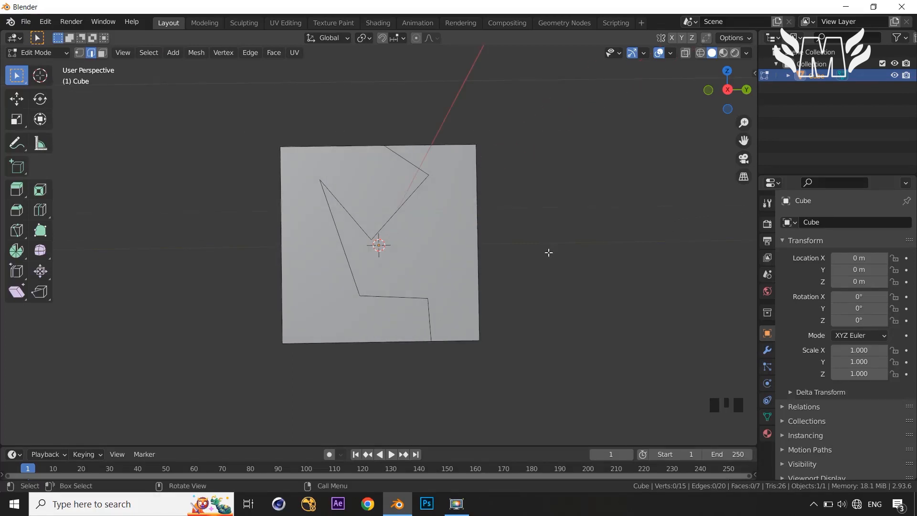
- Activate the Knife tool and turn off its Occlude Geometry option
key(k)
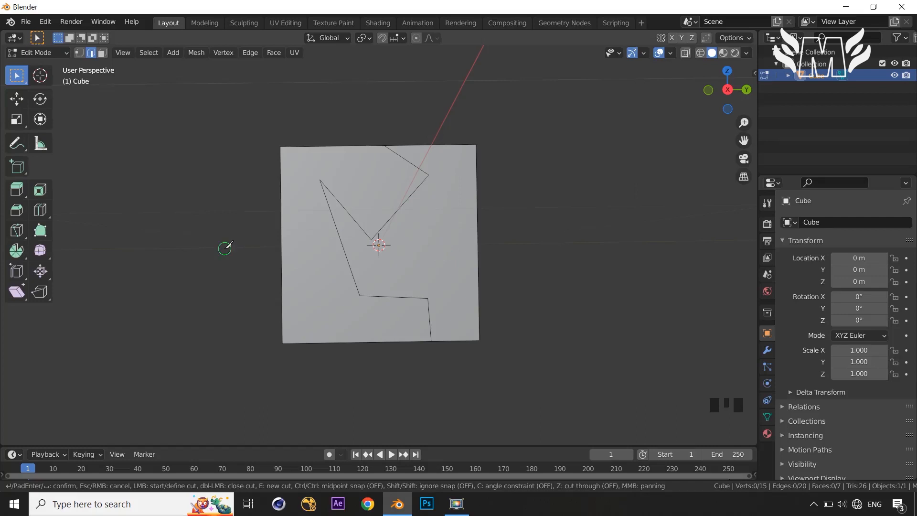
key(Escape)
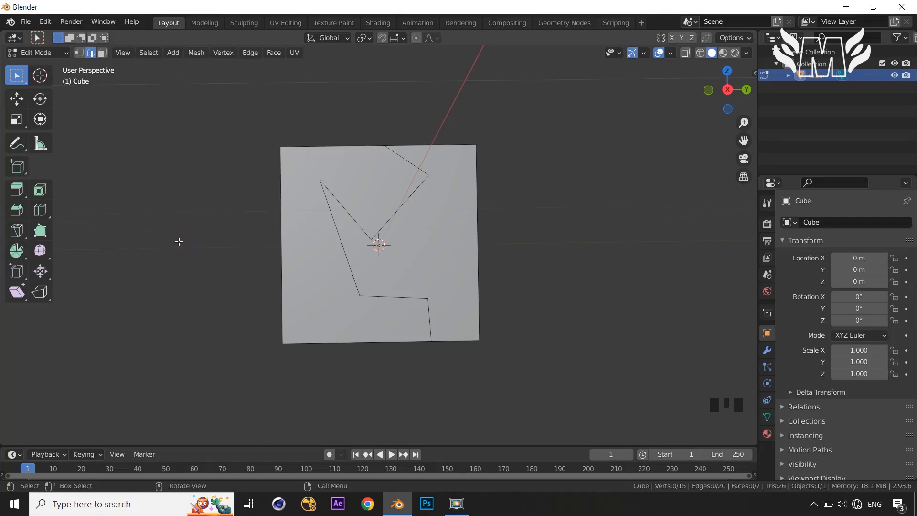
click(17, 230)
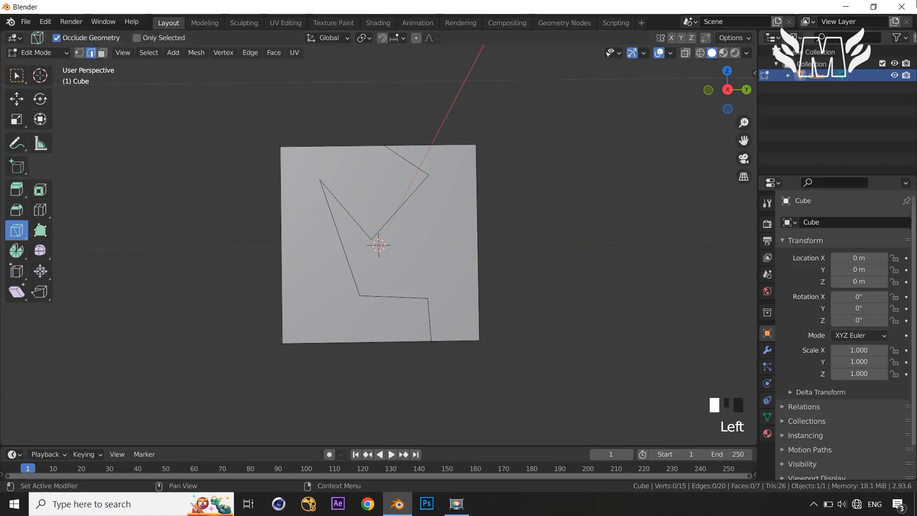
click(56, 38)
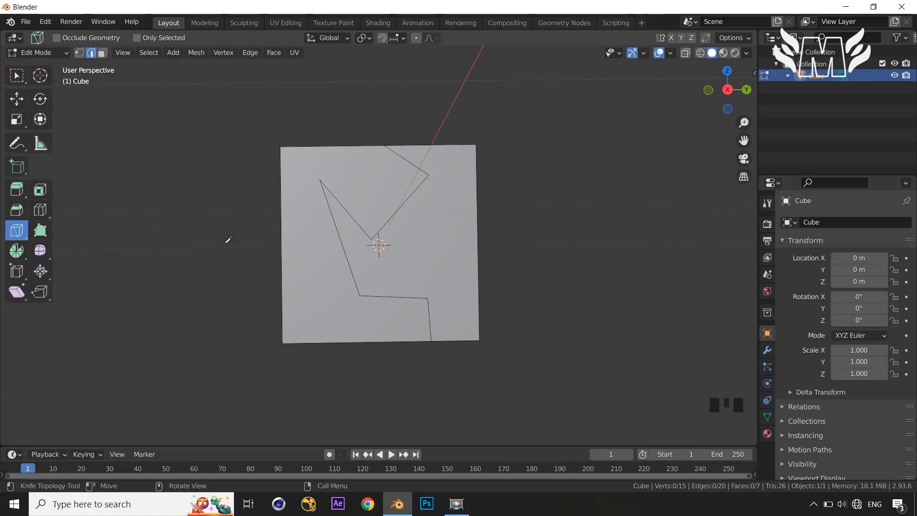
- In the right orthographic view, knife a horizontal line through the whole cube at mid-height and check the cut on the neighbouring side
key(KP_3)
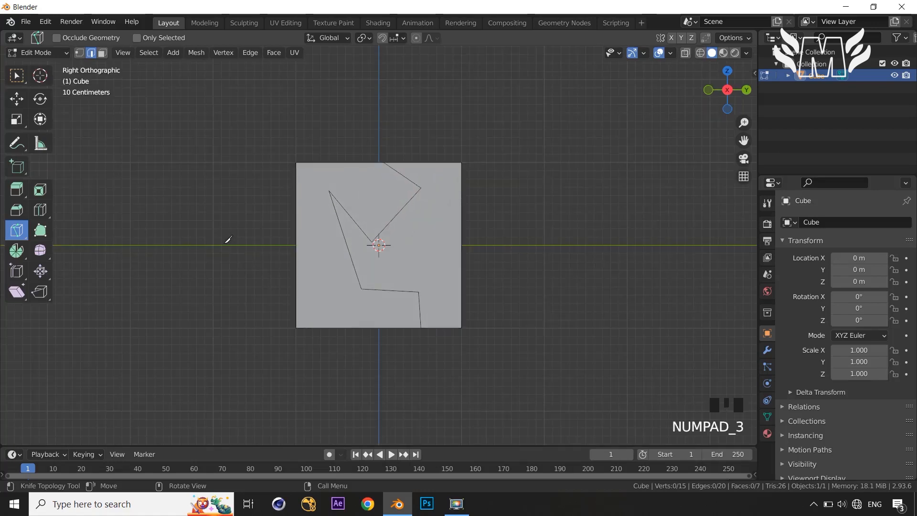
drag(229, 247, 525, 243)
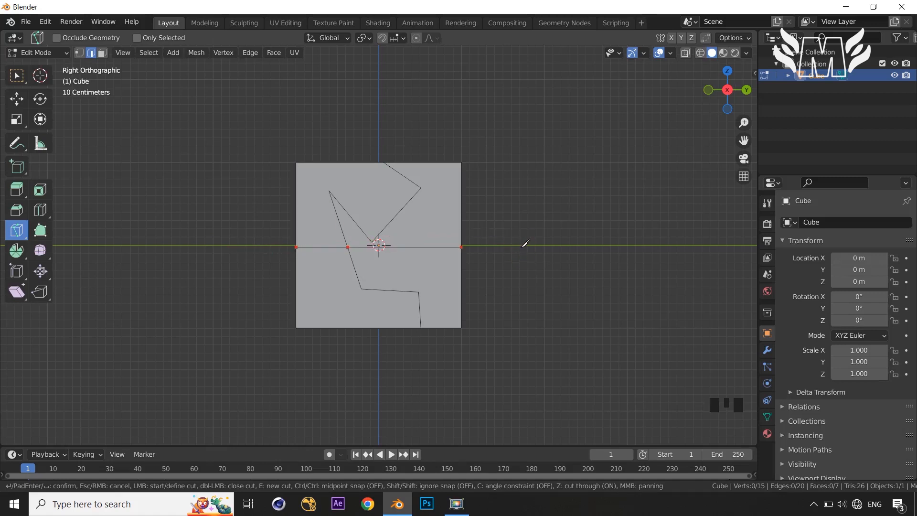
key(Return)
middle_drag(526, 244, 500, 249)
scroll(516, 258, up, 1)
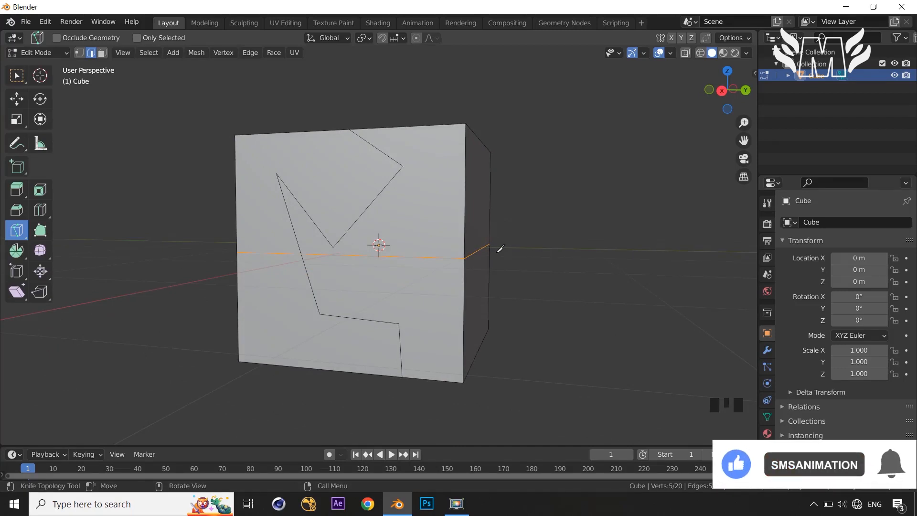
scroll(500, 249, up, 1)
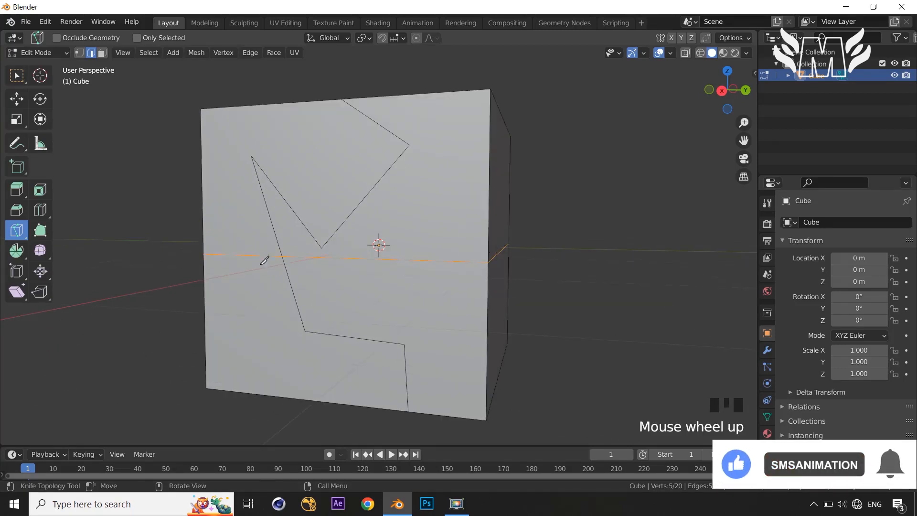
scroll(449, 289, down, 2)
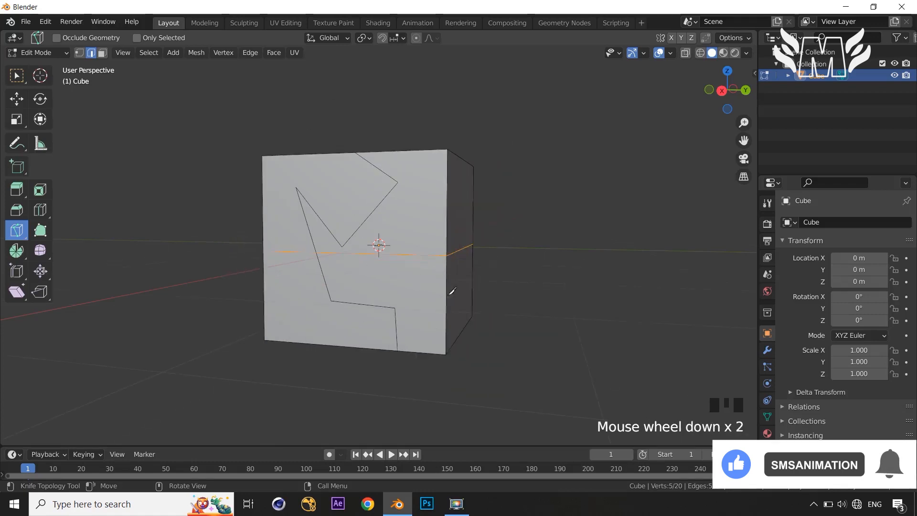
middle_drag(449, 290, 360, 321)
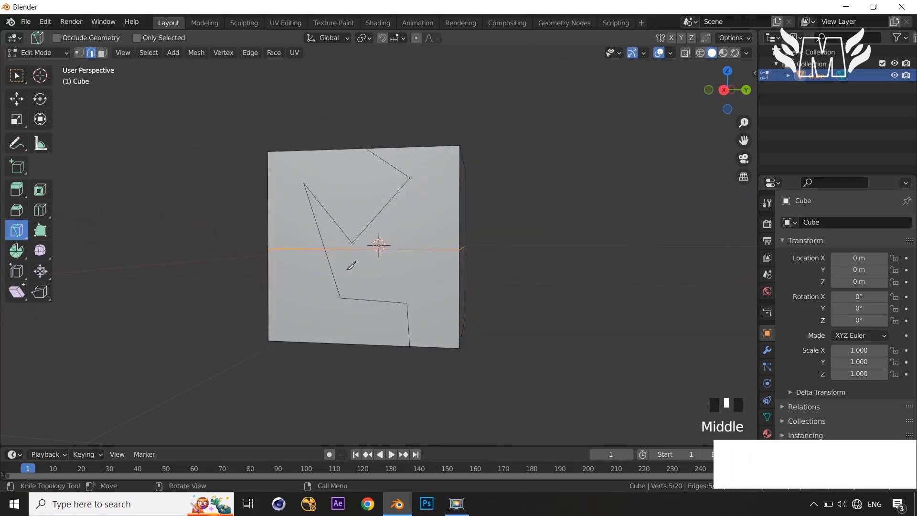
- In face mode, select the upper-left and lower-right pieces of the zigzag-cut face and extrude both outward
key(w)
click(298, 222)
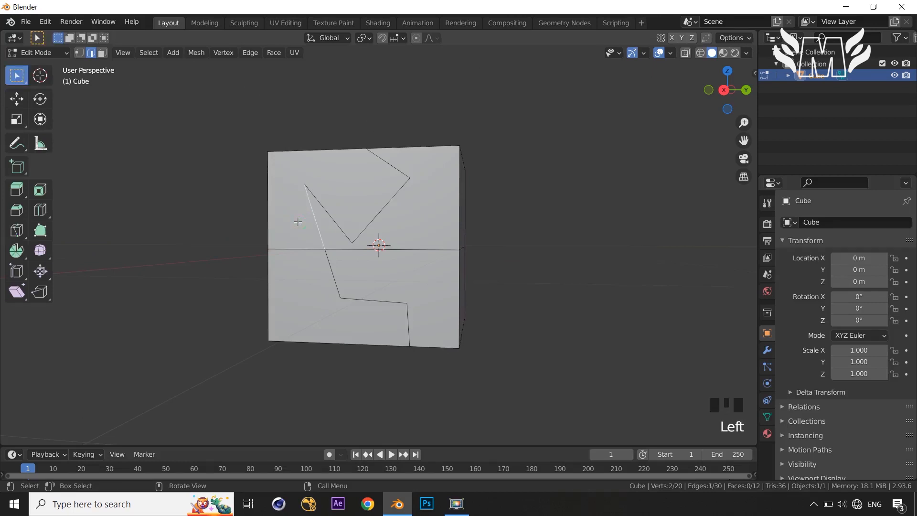
key(3)
click(298, 222)
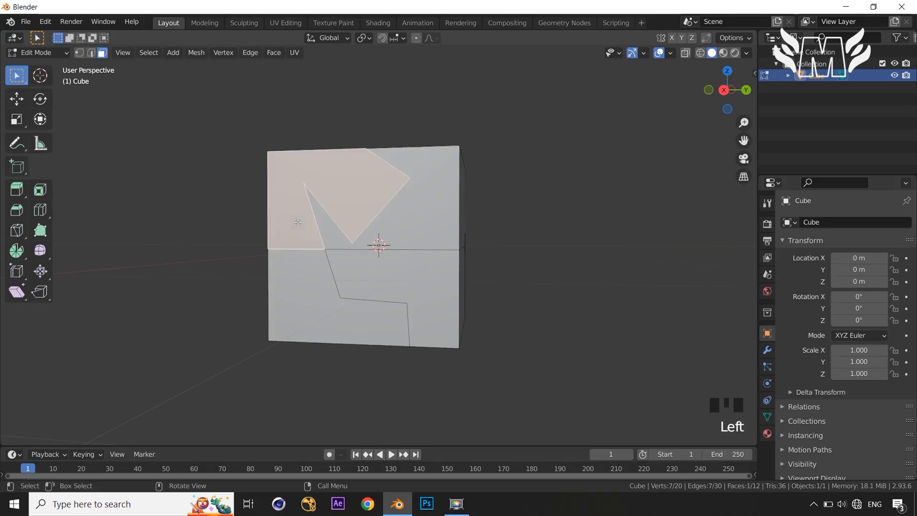
shift+click(431, 272)
key(e)
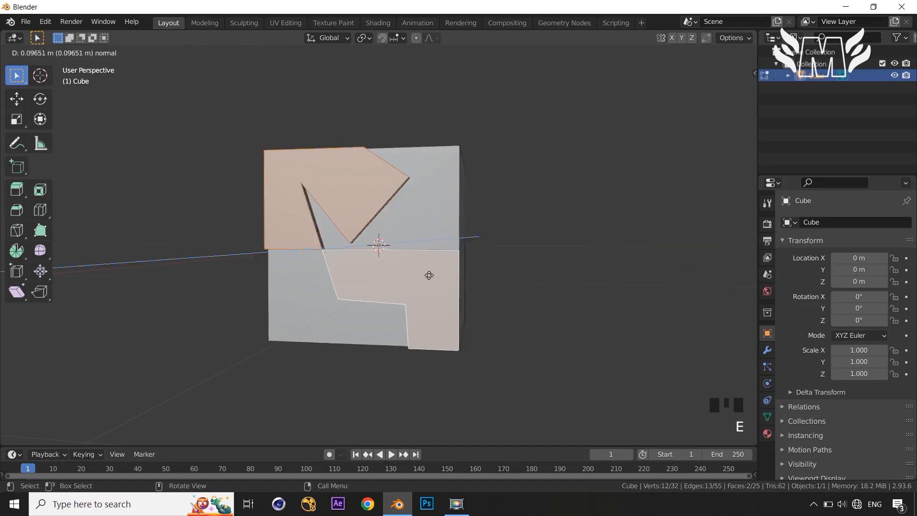
click(418, 285)
click(549, 263)
middle_drag(549, 263, 569, 268)
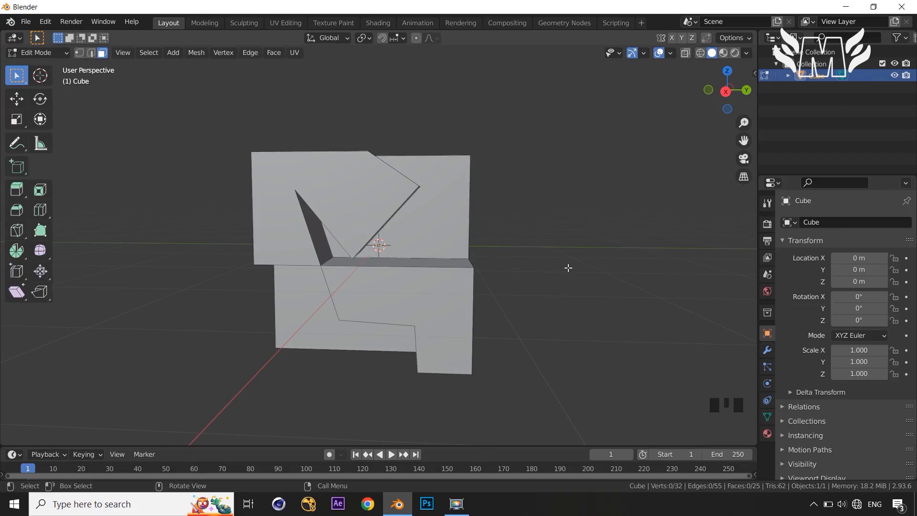
middle_drag(568, 276, 550, 269)
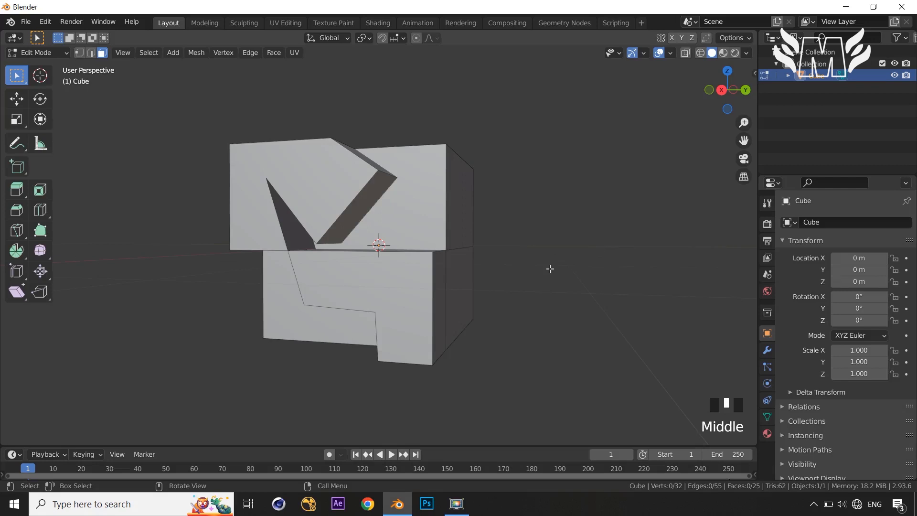
- Undo the extrusion, the horizontal cut and the zigzag cut to restore the plain, uncut cube
key(ctrl+z)
key(ctrl+z)
key(ctrl+z)
key(ctrl+z)
key(ctrl+z)
key(ctrl+z)
key(ctrl+z)
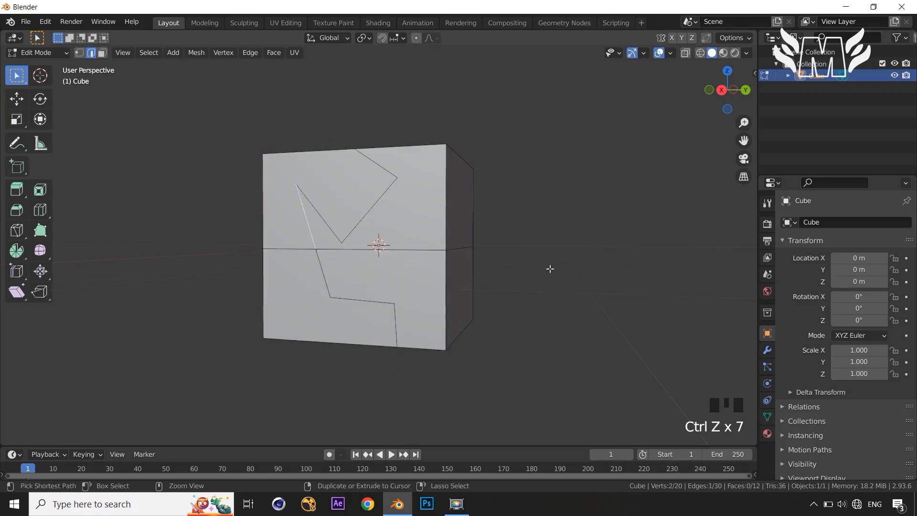
key(ctrl+z)
key(ctrl+z)
key(ctrl+z)
key(ctrl+z)
key(ctrl+z)
key(ctrl+z)
- Activate the Knife tool with Occlude Geometry on and, in top view, cut straight across the middle of the top face along X
middle_drag(550, 268, 560, 311)
key(k)
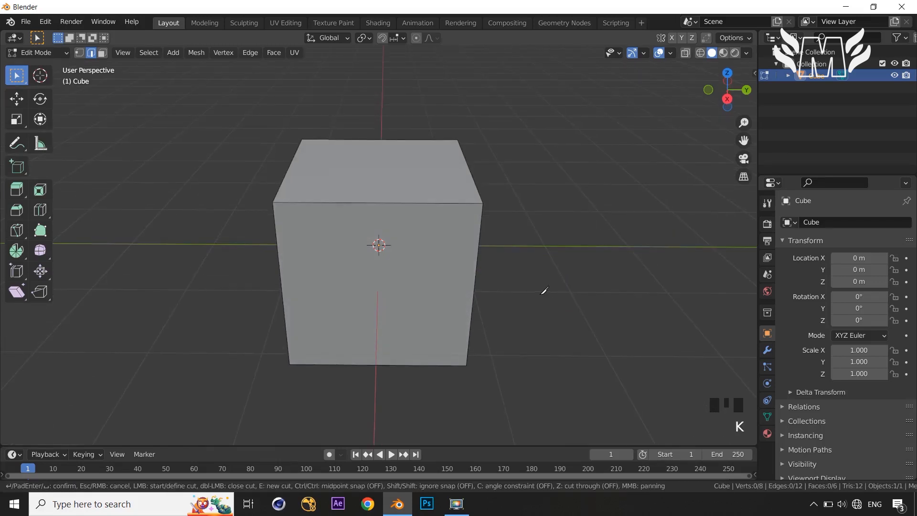
right_click(529, 281)
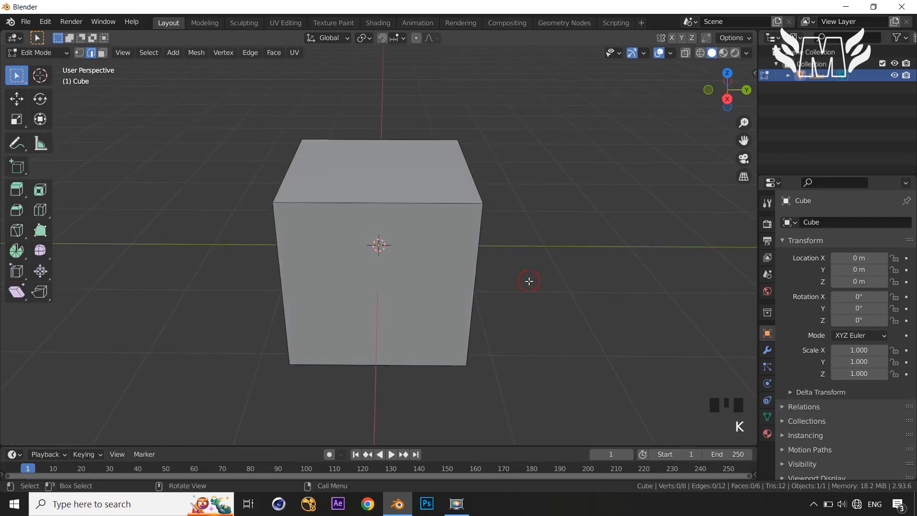
click(16, 230)
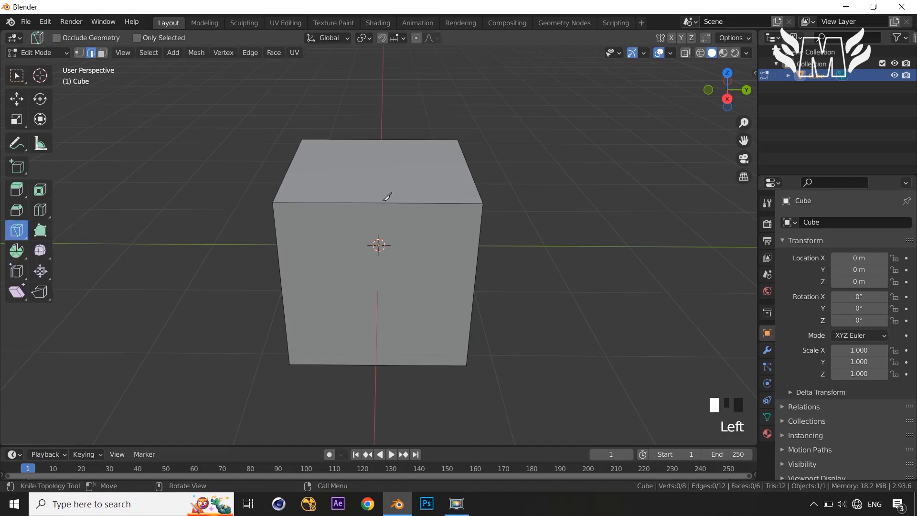
key(KP_7)
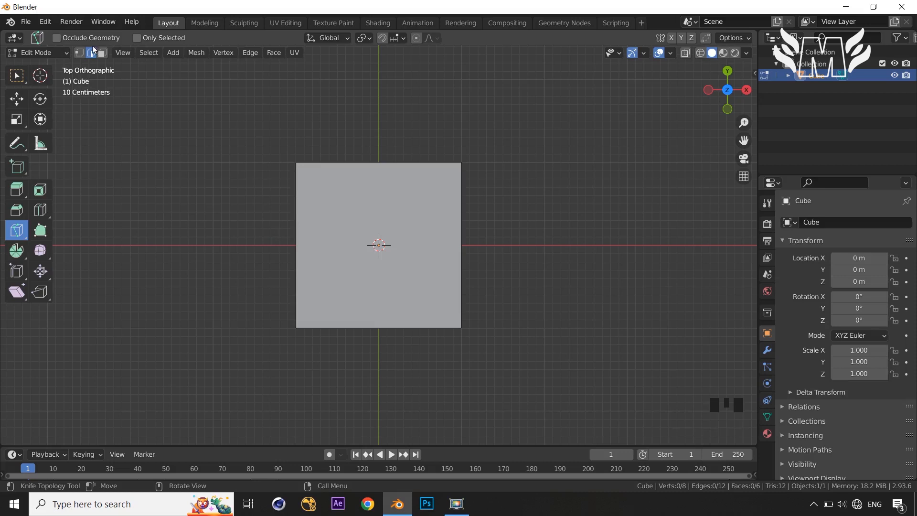
click(59, 39)
click(247, 244)
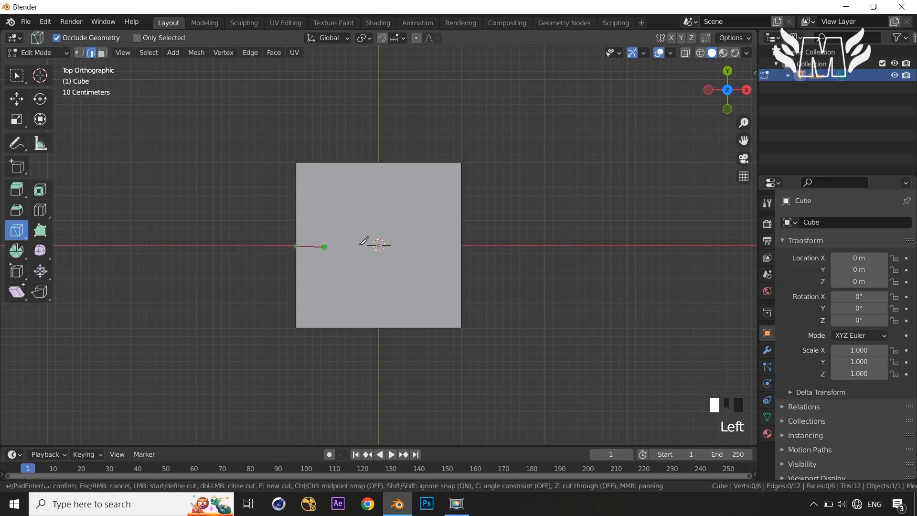
click(514, 242)
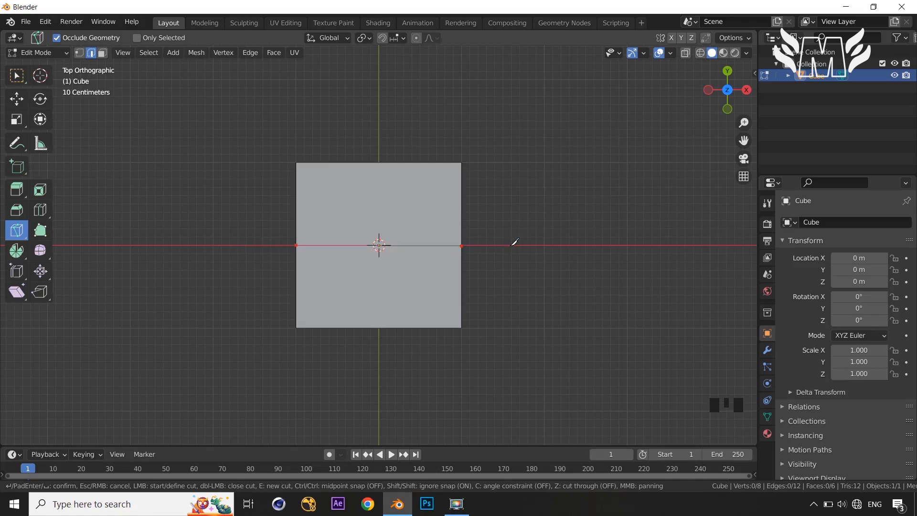
key(Return)
middle_drag(515, 242, 411, 191)
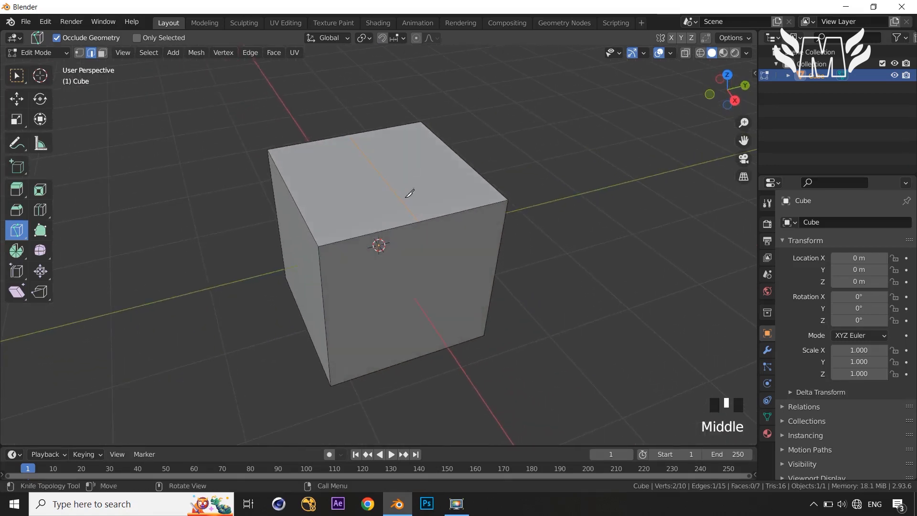
- Move the cut edge on the cube's top face straight up along Z to form a pitched roof
middle_drag(433, 244, 413, 237)
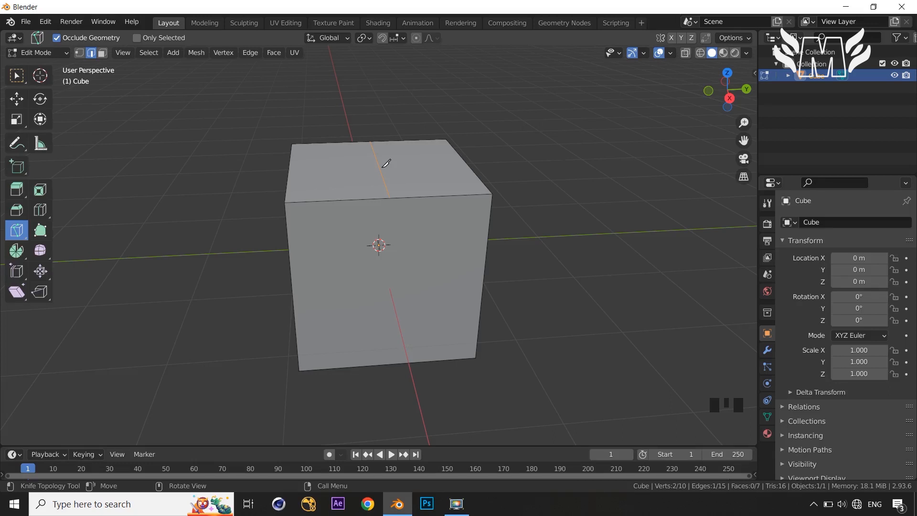
key(w)
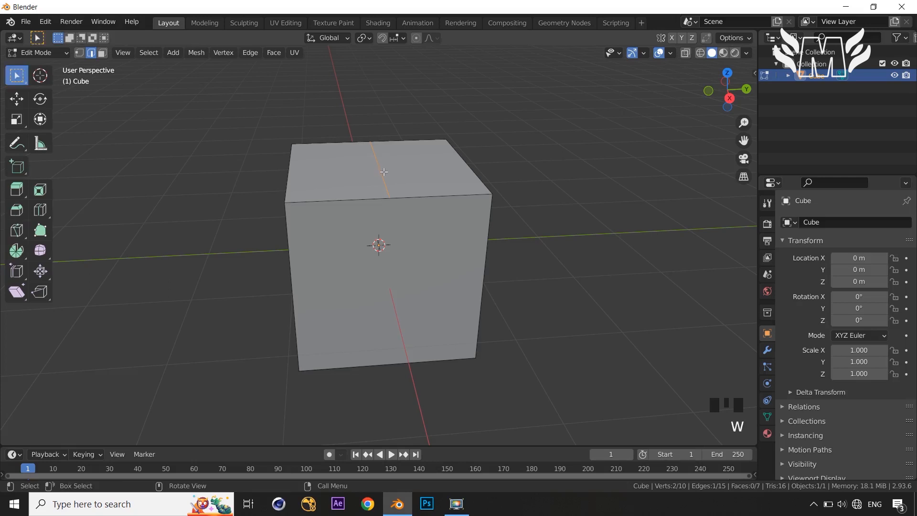
key(g)
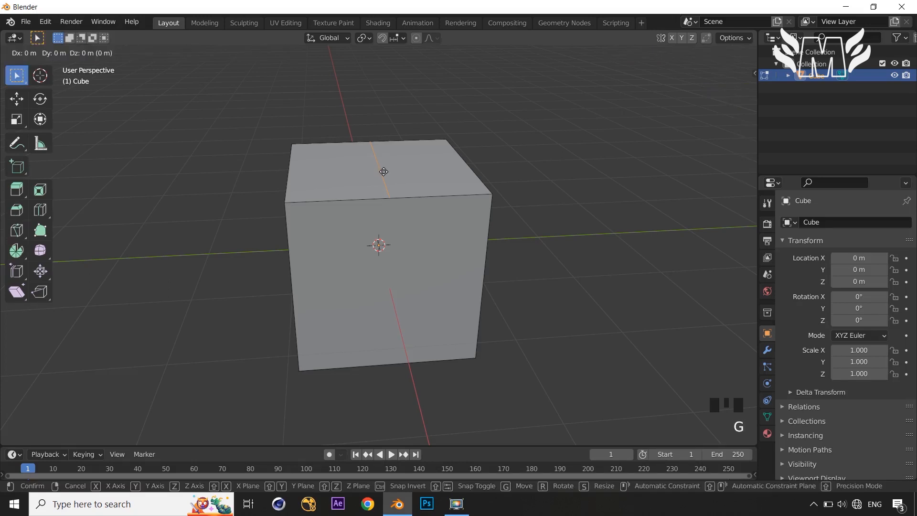
key(z)
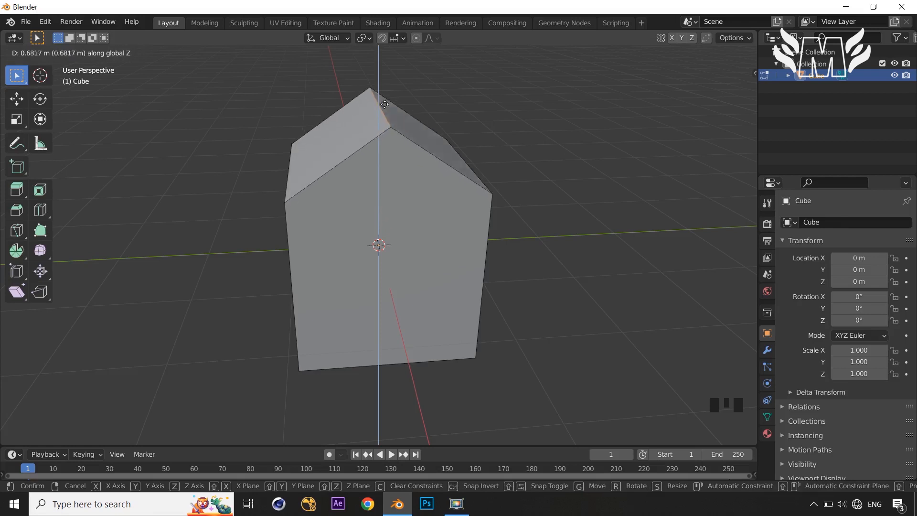
click(382, 82)
scroll(538, 294, down, 2)
middle_drag(540, 303, 528, 278)
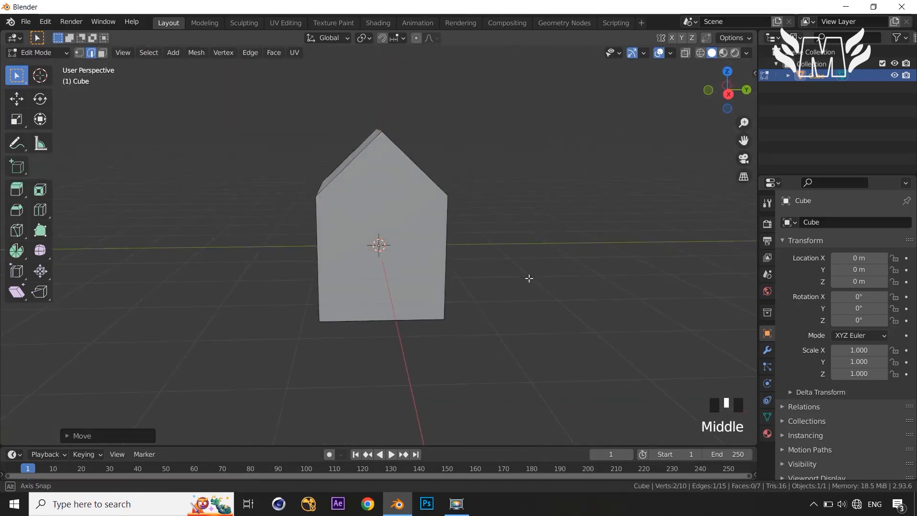
middle_drag(522, 328, 540, 330)
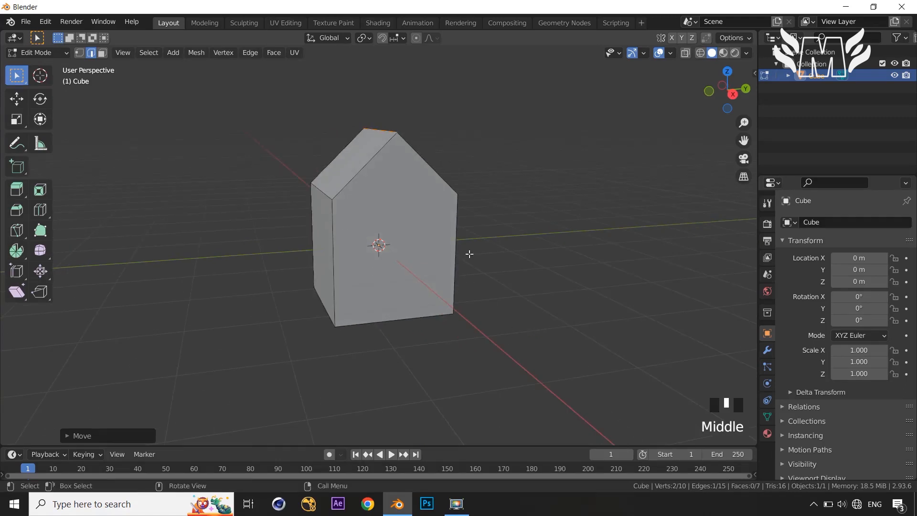
- Try to add a horizontal loop cut around the house's walls, checking from both sides
middle_drag(464, 294, 446, 319)
key(ctrl+r)
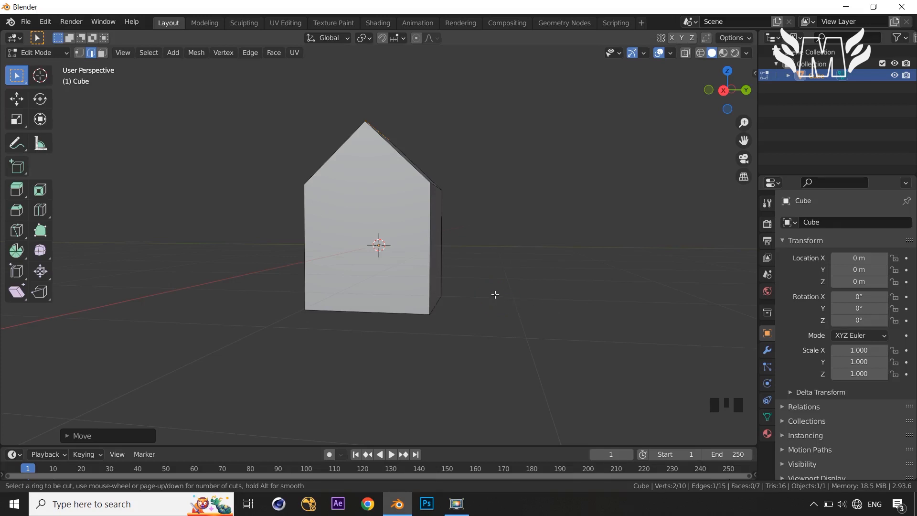
middle_drag(497, 299, 552, 307)
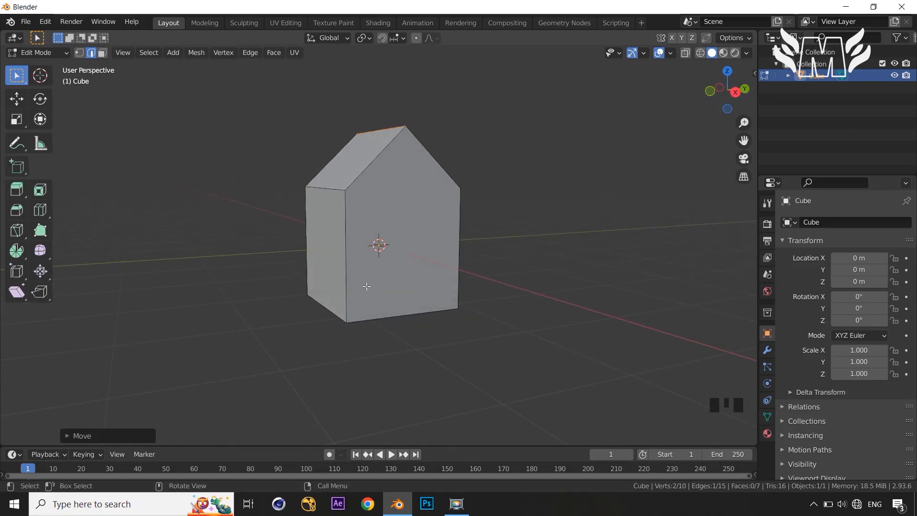
key(ctrl+r)
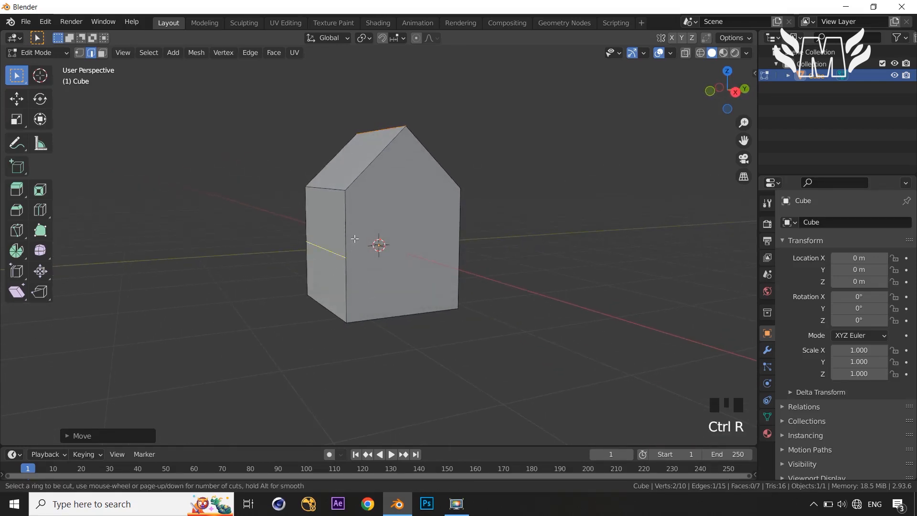
key(Escape)
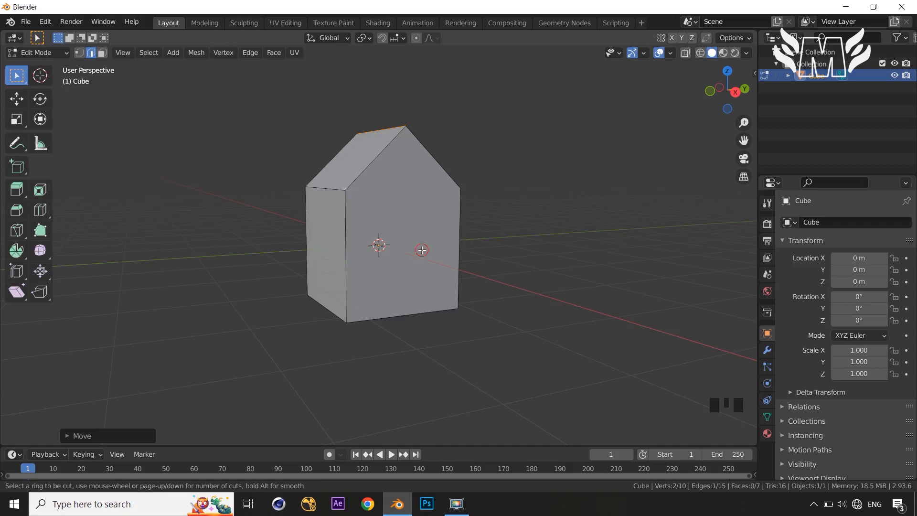
middle_drag(513, 254, 414, 256)
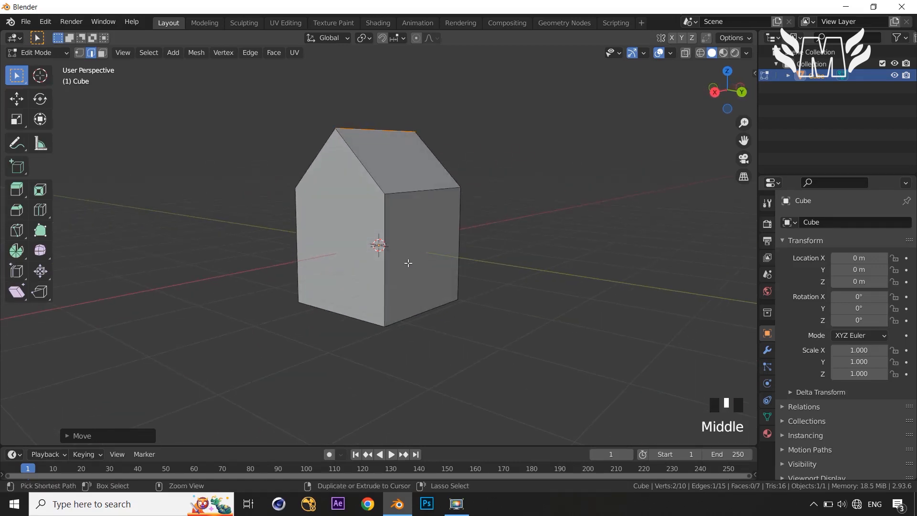
key(ctrl+r)
key(Escape)
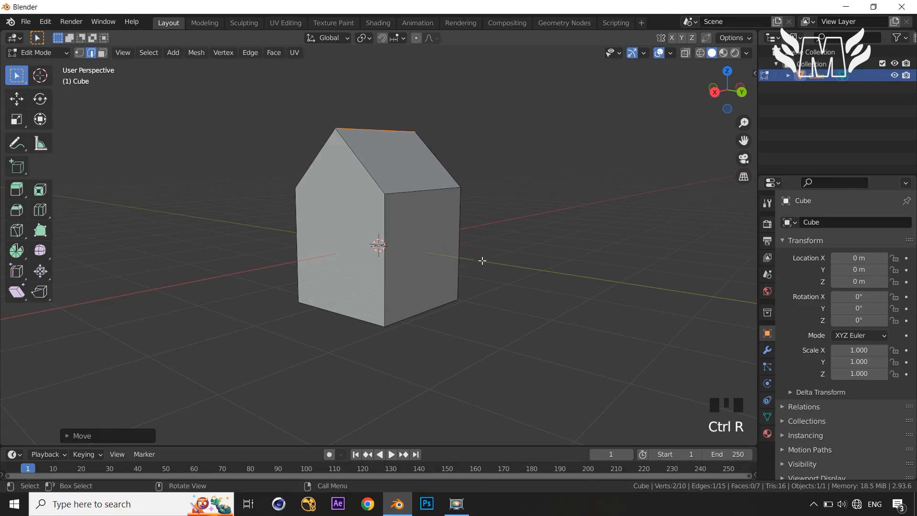
middle_drag(562, 257, 616, 262)
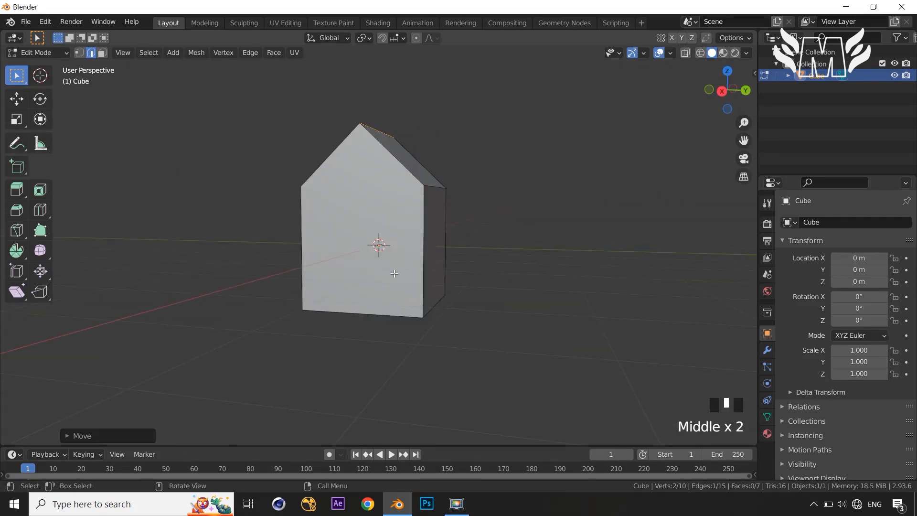
- In the right orthographic view, knife a horizontal line through the whole house at mid-height with Occlude Geometry off
click(607, 233)
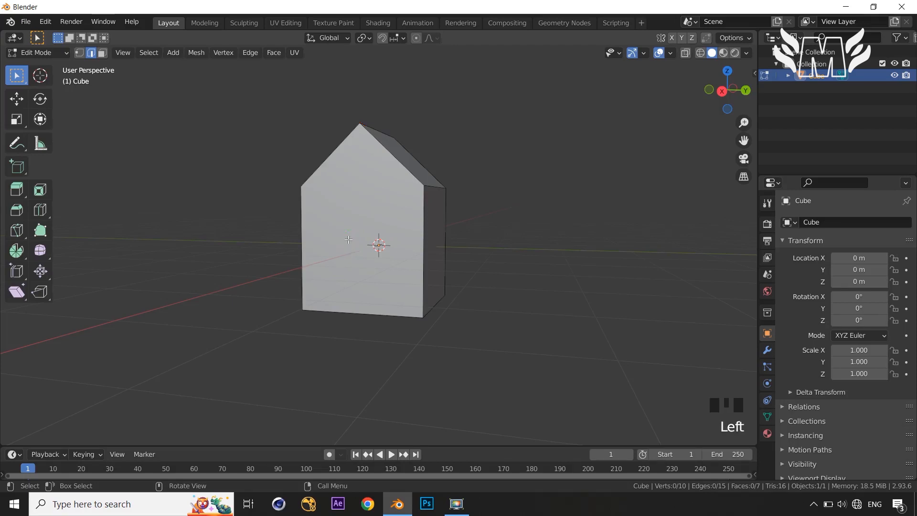
middle_drag(607, 234, 404, 269)
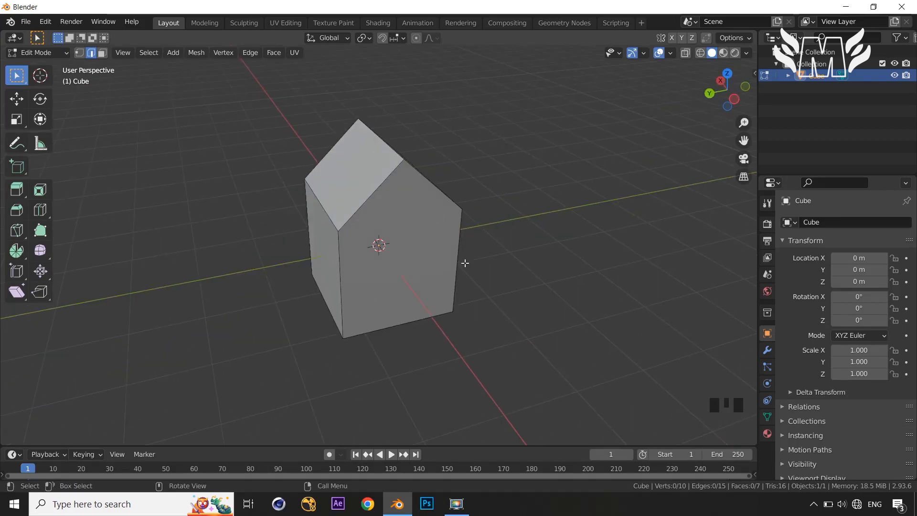
middle_drag(417, 344, 485, 331)
scroll(485, 338, up, 1)
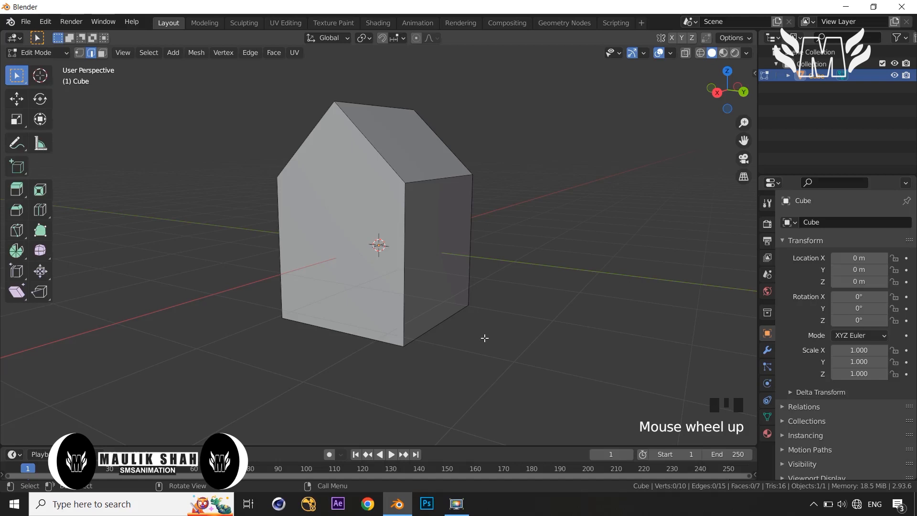
key(KP_3)
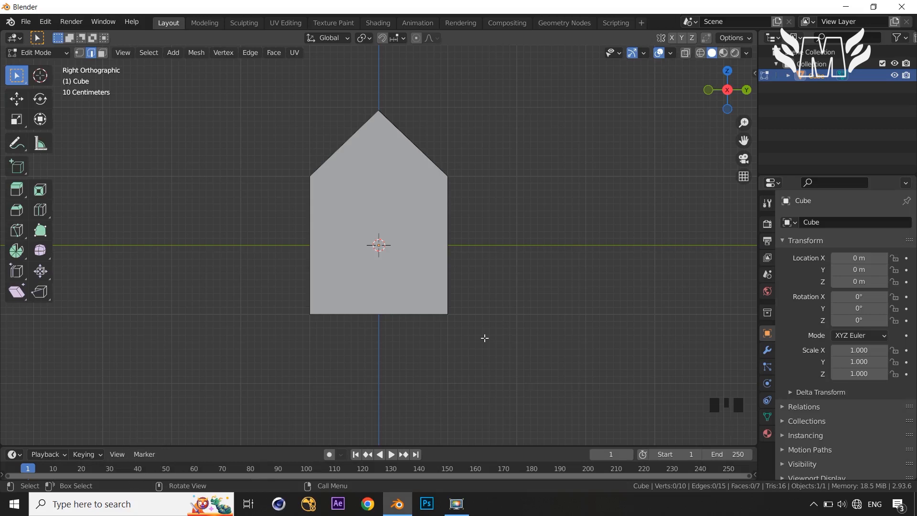
click(15, 235)
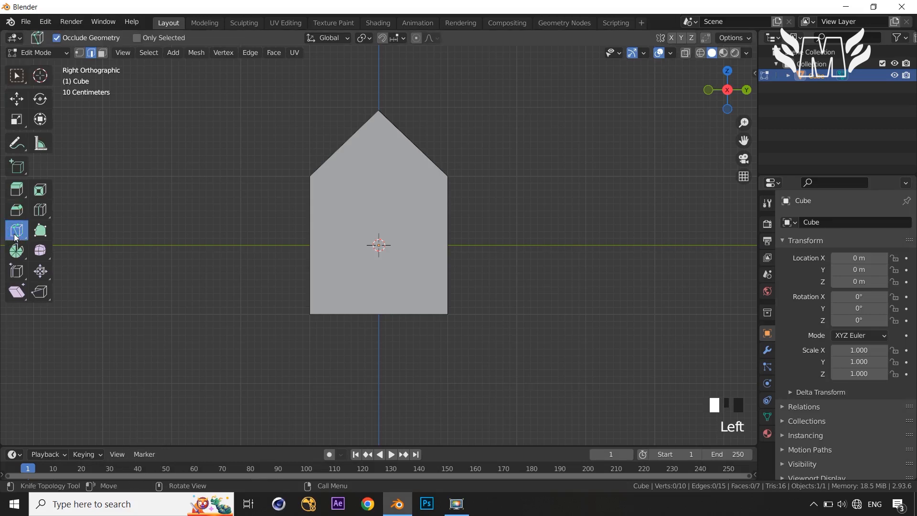
click(58, 39)
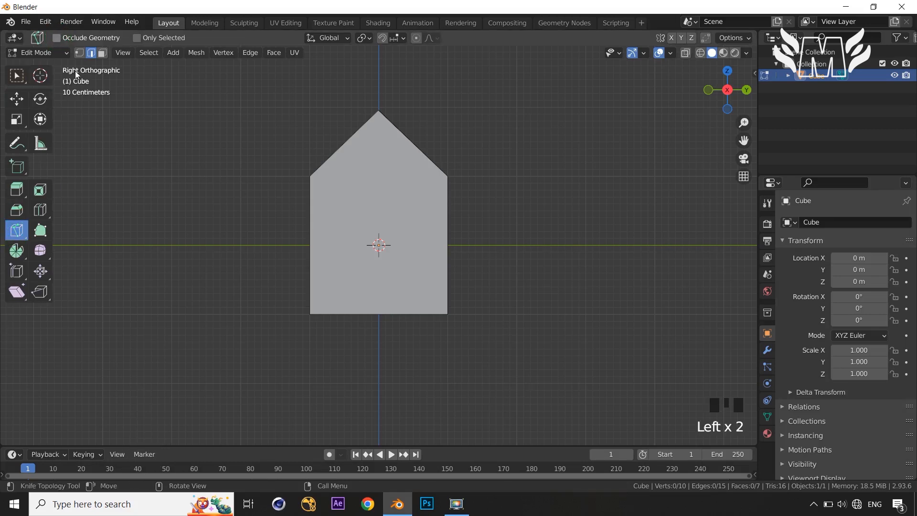
click(263, 245)
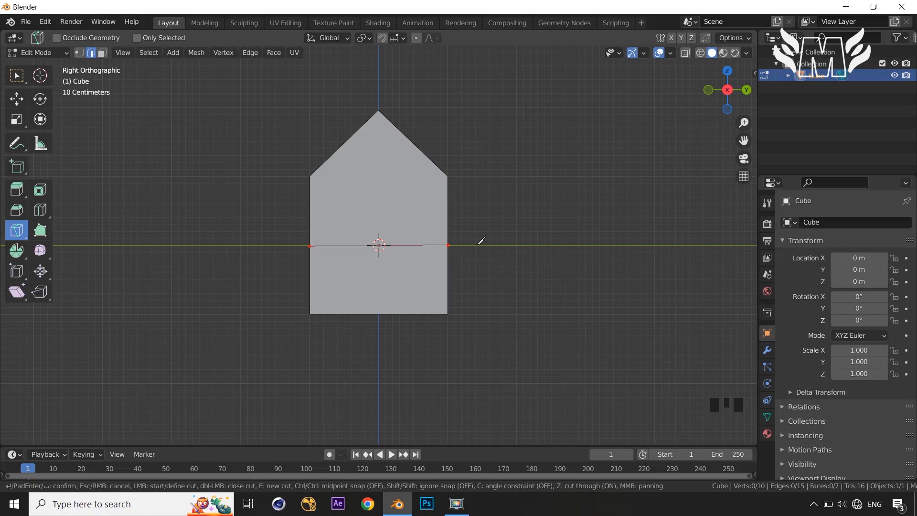
key(Return)
middle_drag(510, 288, 488, 289)
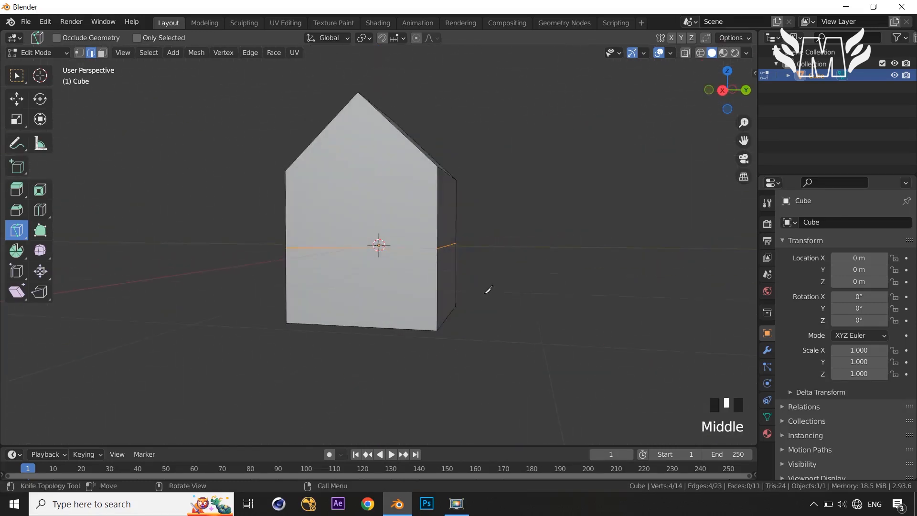
- Edge-slide the horizontal cut loop upward by a factor of about 0.32
key(w)
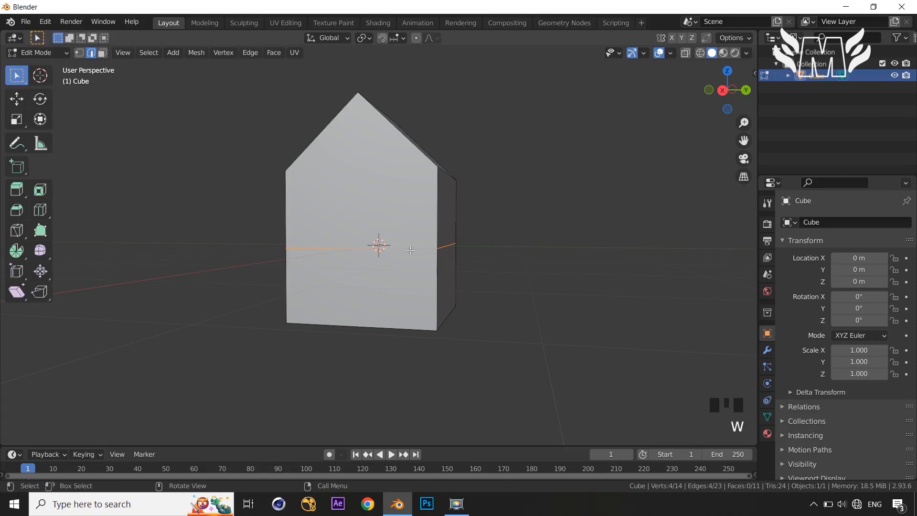
key(alt)
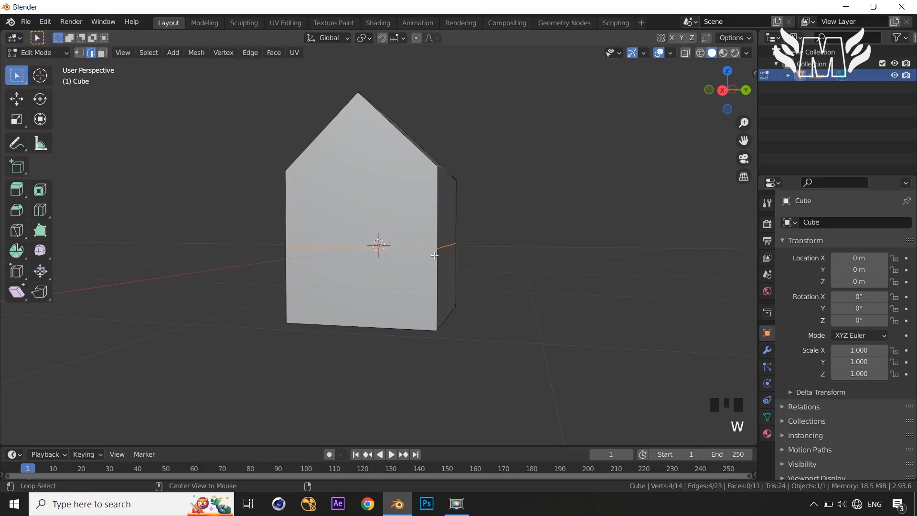
key(g)
key(g)
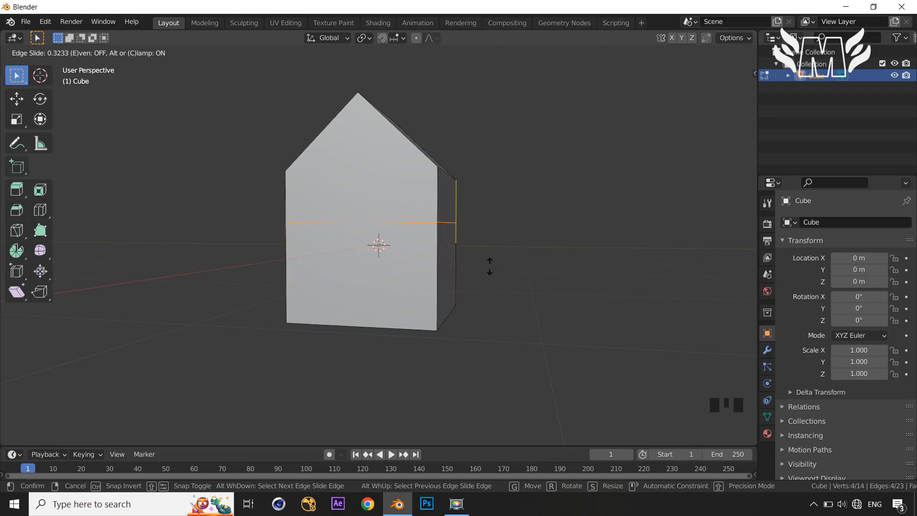
click(489, 266)
middle_drag(516, 285, 474, 344)
scroll(517, 313, up, 2)
scroll(466, 334, down, 2)
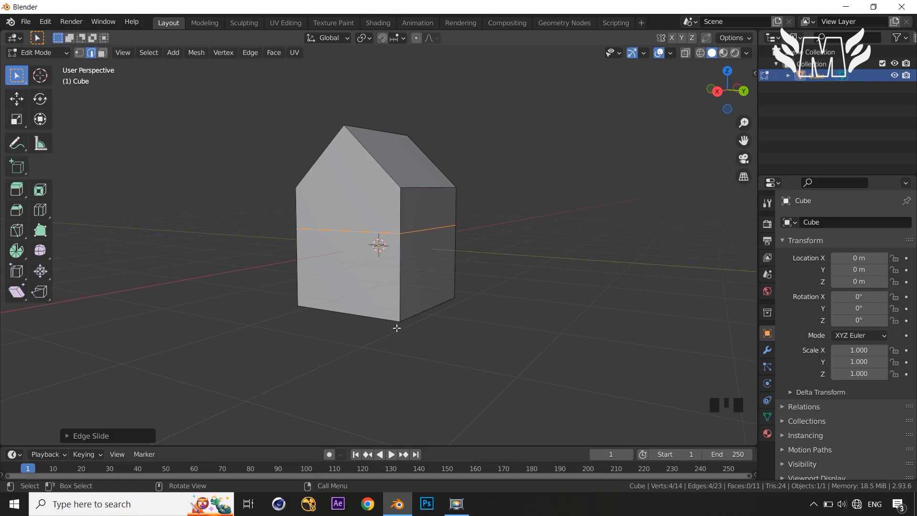
- Knife a through-cut from the gable wall's bottom edge up to the roof, across the slope, and down the side wall to its base
click(16, 230)
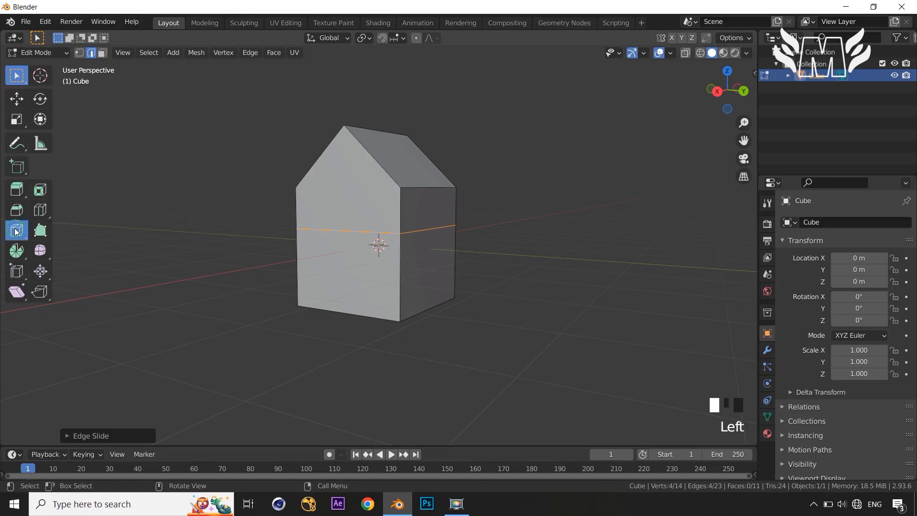
click(339, 312)
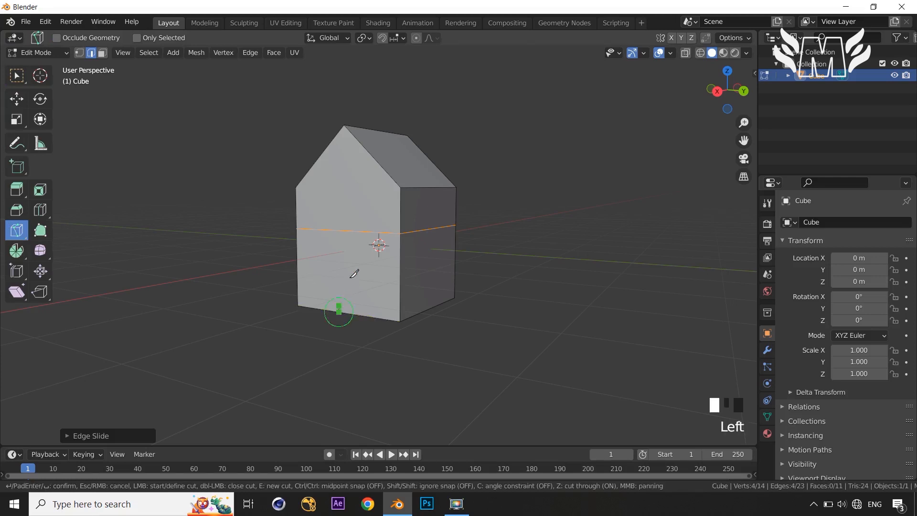
click(387, 159)
click(426, 149)
click(425, 310)
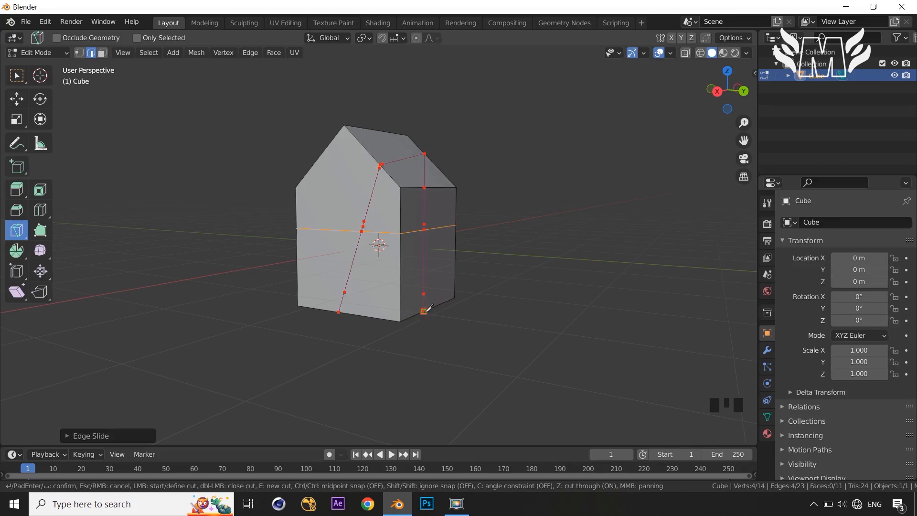
key(Return)
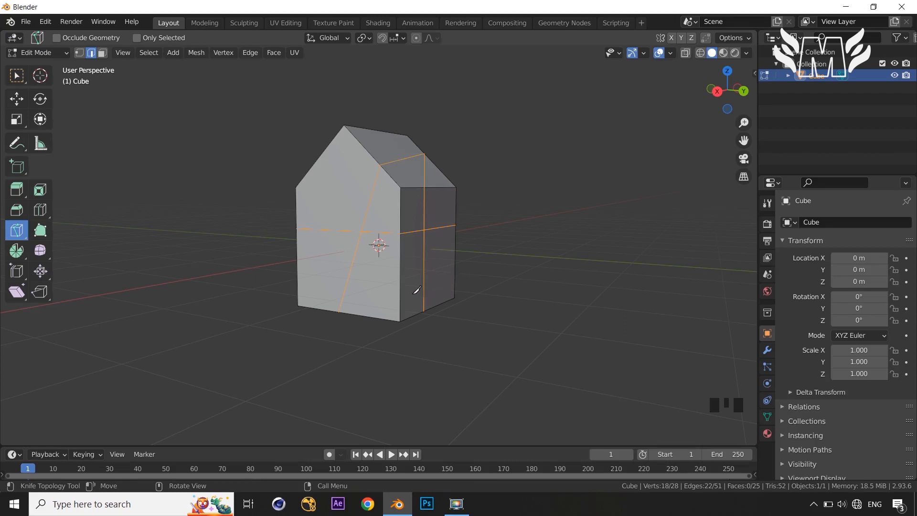
- In face mode, select the connected corner pieces from the gable wall's lower piece through the side wall to the roof piece
key(w)
click(379, 296)
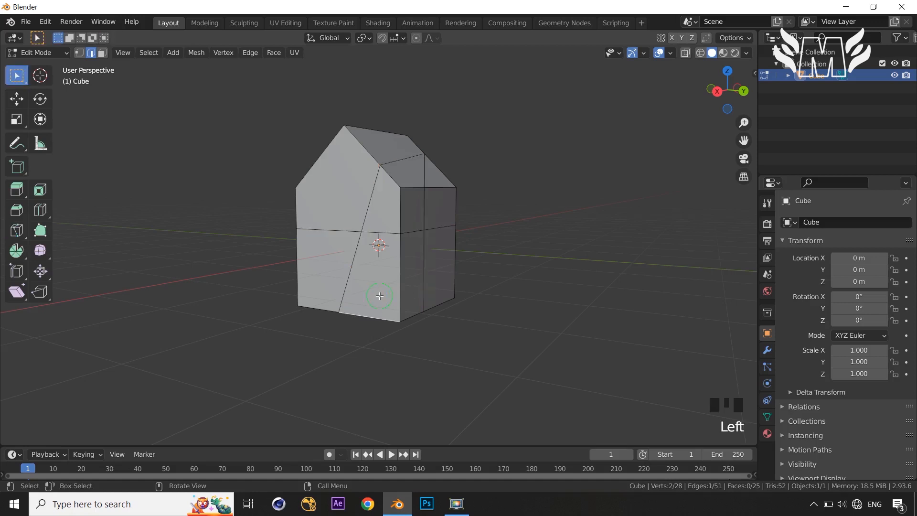
key(3)
click(387, 275)
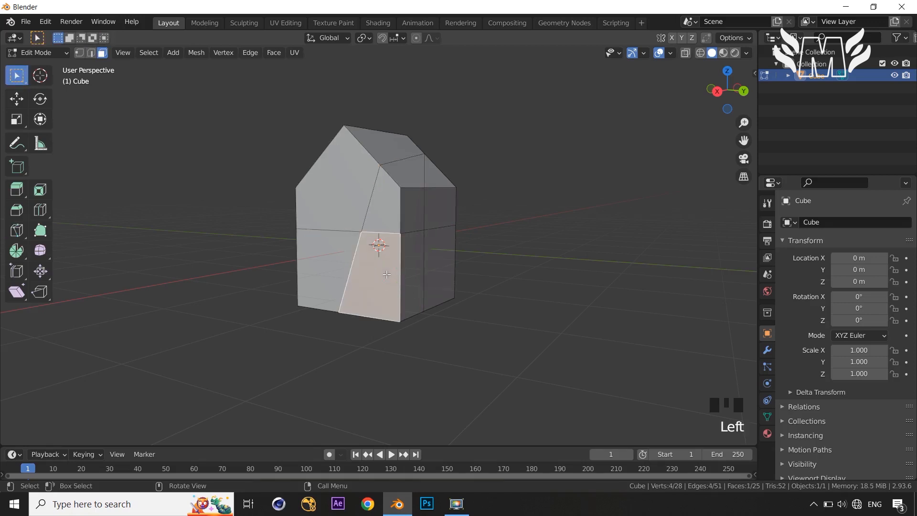
ctrl+shift+click(415, 173)
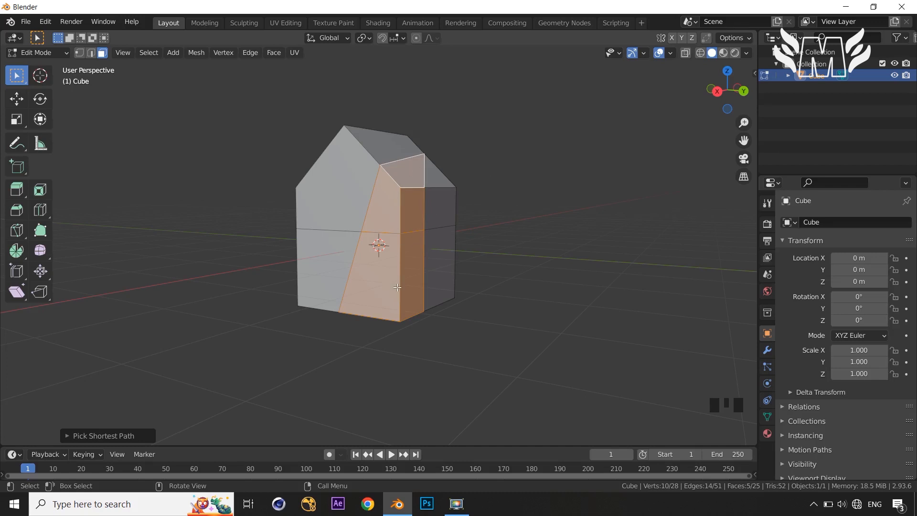
- With the Knife limited to Only Selected, cut one slanted line across the house from lower left to upper right
click(17, 233)
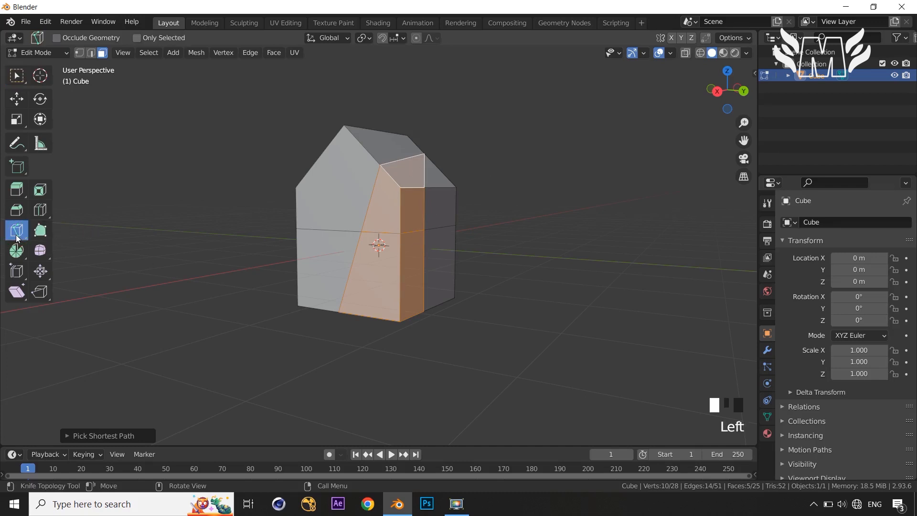
click(137, 38)
click(236, 285)
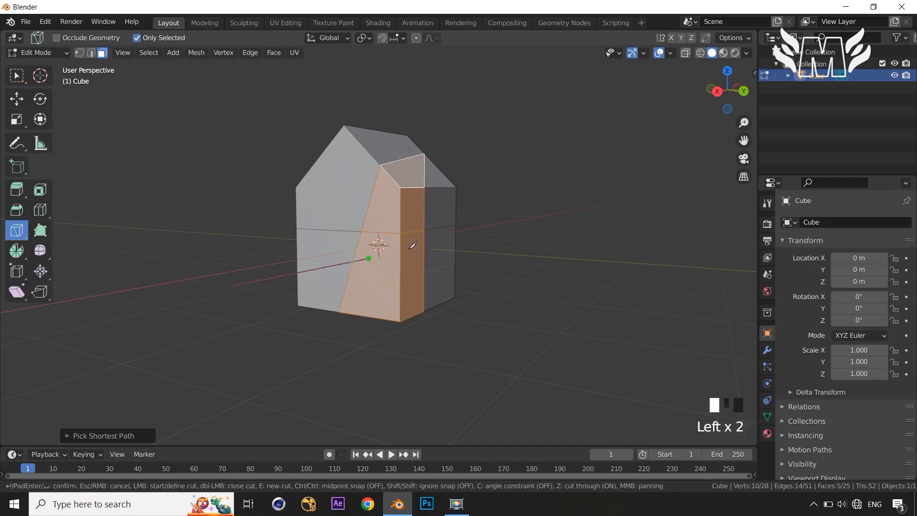
click(512, 197)
key(Return)
middle_drag(516, 213, 343, 245)
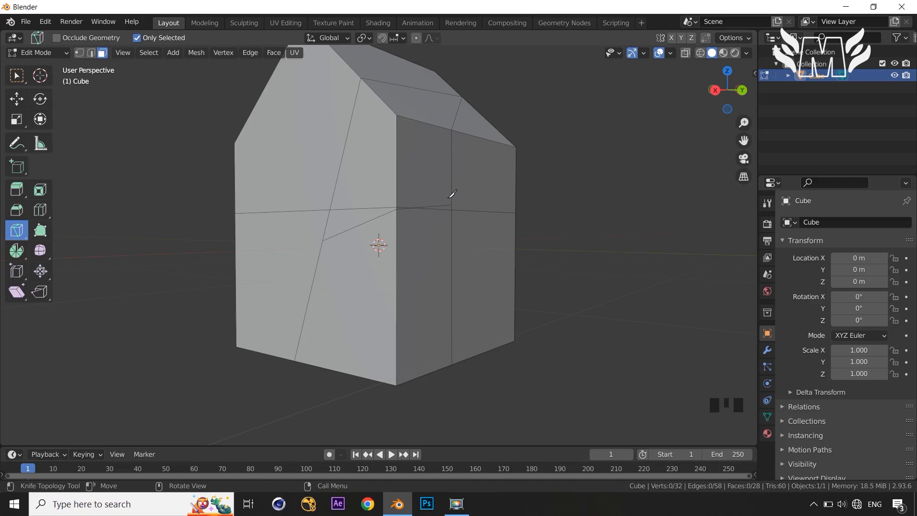
- Undo the slanted cut and, limited to Only Selected, knife up the gable wall, over the roof edge and down to the side wall's base
key(ctrl+z)
scroll(453, 196, down, 2)
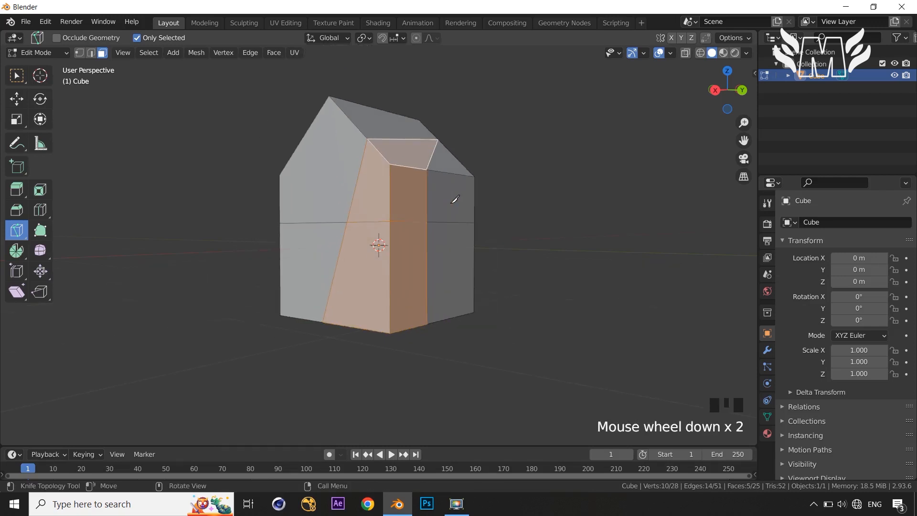
middle_drag(453, 198, 472, 233)
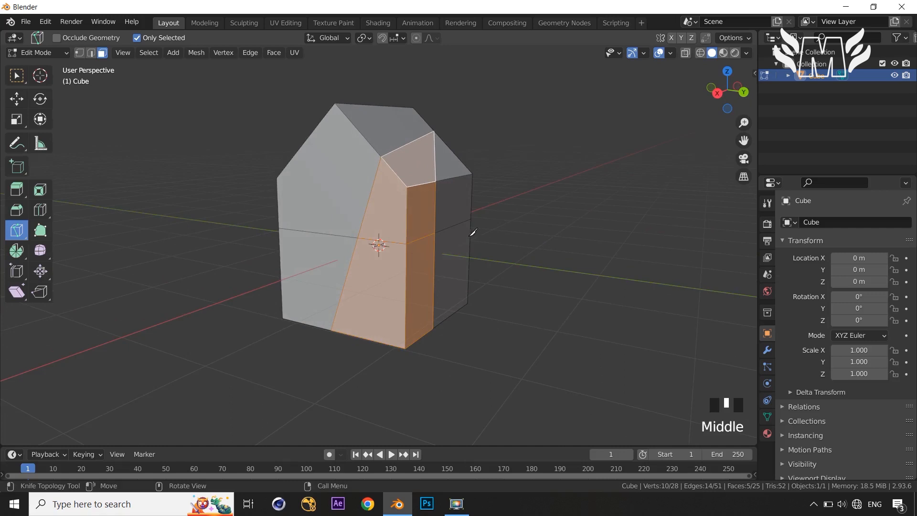
click(358, 394)
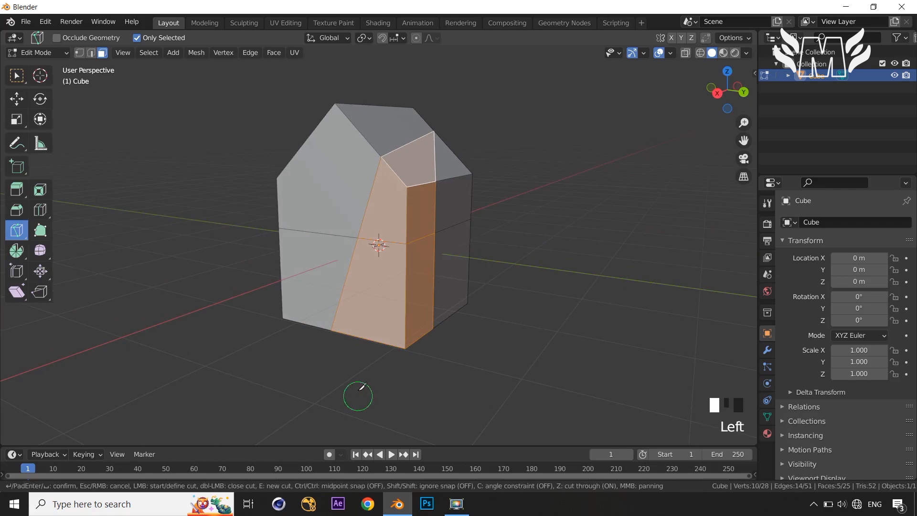
click(389, 86)
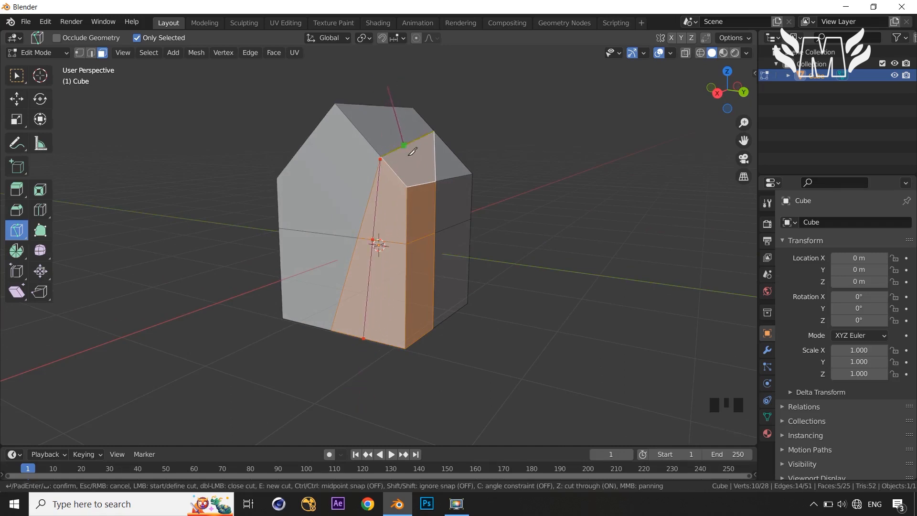
click(432, 340)
key(Return)
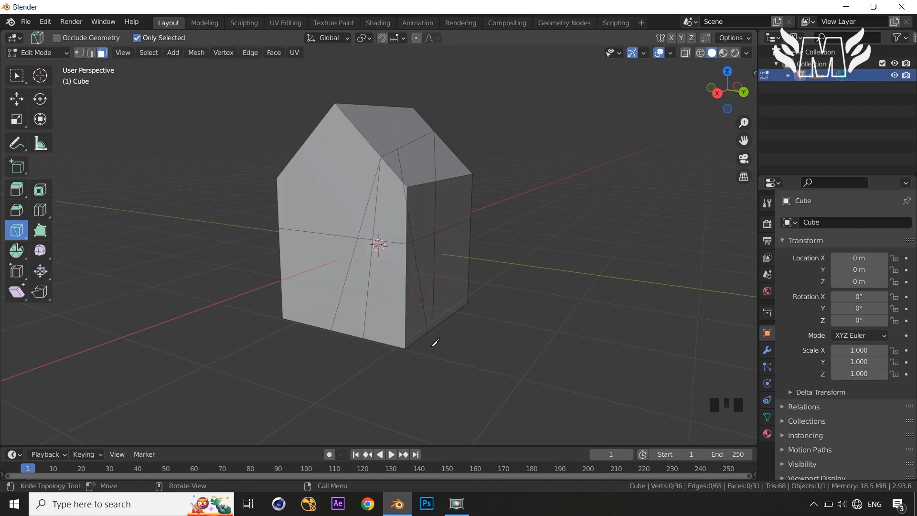
mouse_move(491, 329)
middle_down()
mouse_move(466, 307)
mouse_move(456, 276)
mouse_move(522, 317)
mouse_move(463, 348)
mouse_move(395, 323)
mouse_move(433, 271)
mouse_move(543, 285)
mouse_move(516, 321)
mouse_move(493, 323)
middle_up()
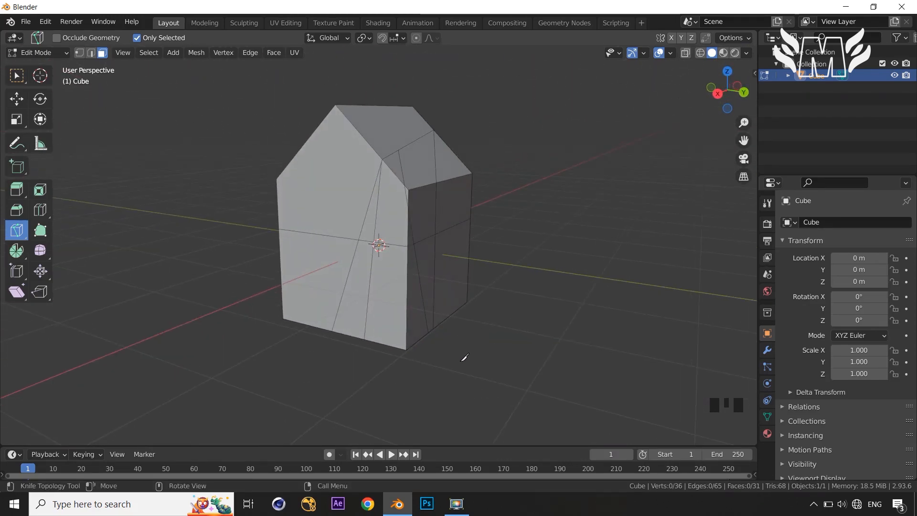
scroll(467, 358, up, 2)
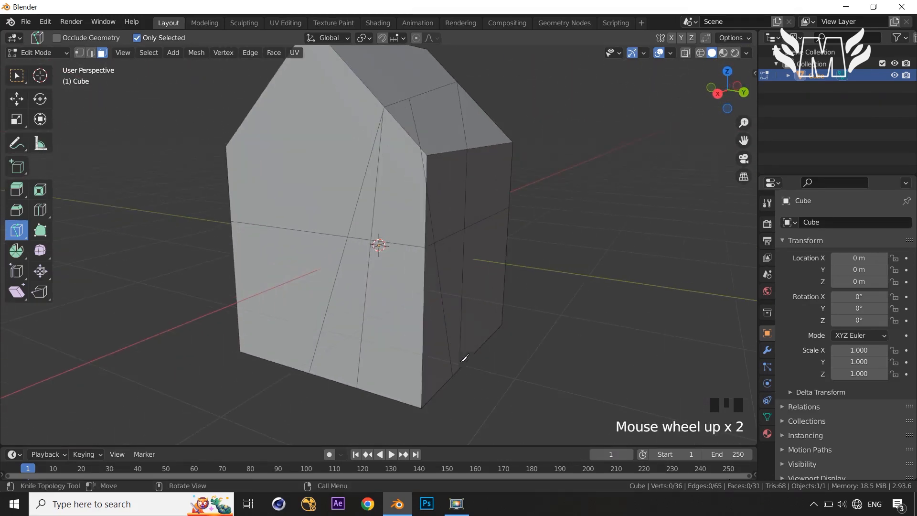
- Turn off Only Selected for the Knife and undo the custom cuts and face selections back to the horizontal cut loop
click(137, 38)
scroll(105, 84, down, 2)
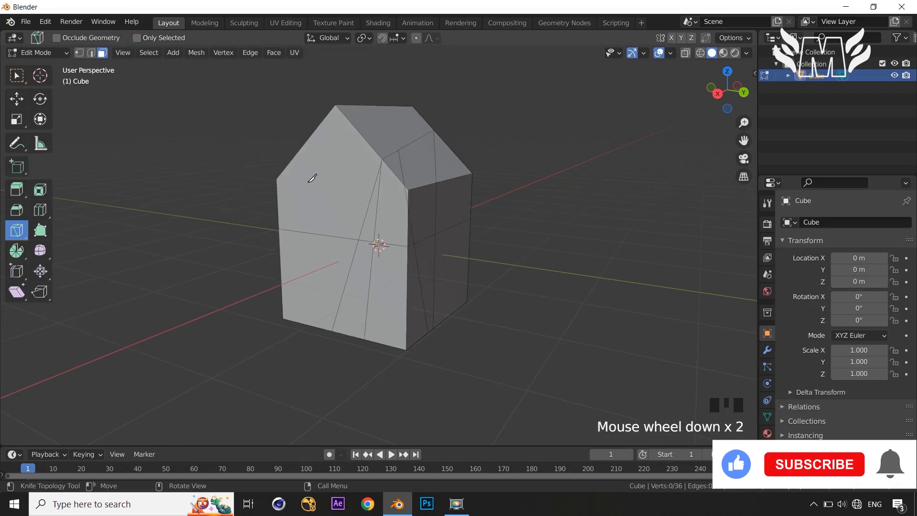
key(ctrl+z)
key(ctrl+z)
key(ctrl+z)
key(ctrl+z)
key(ctrl+z)
key(ctrl+z)
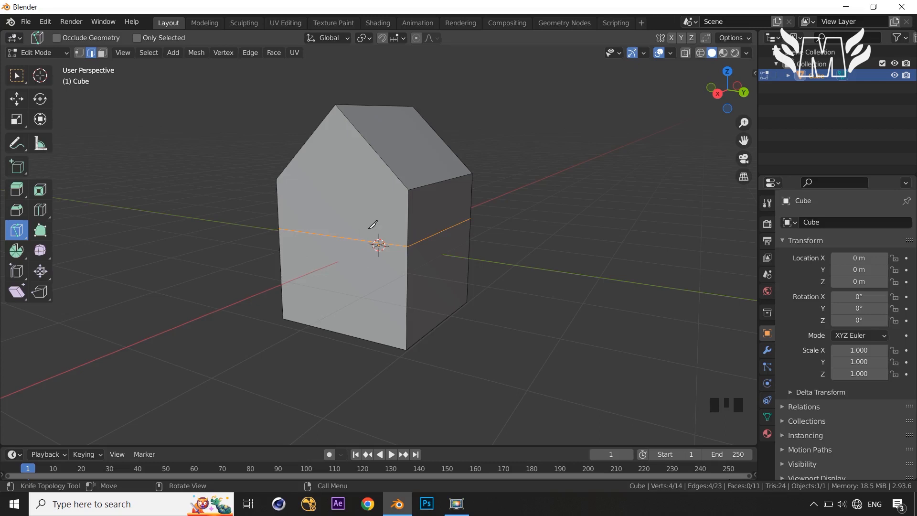
click(324, 328)
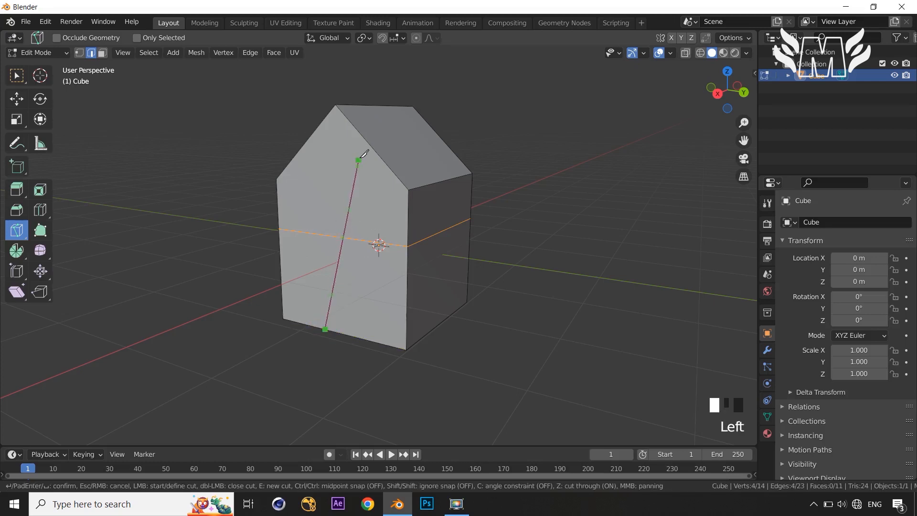
click(361, 134)
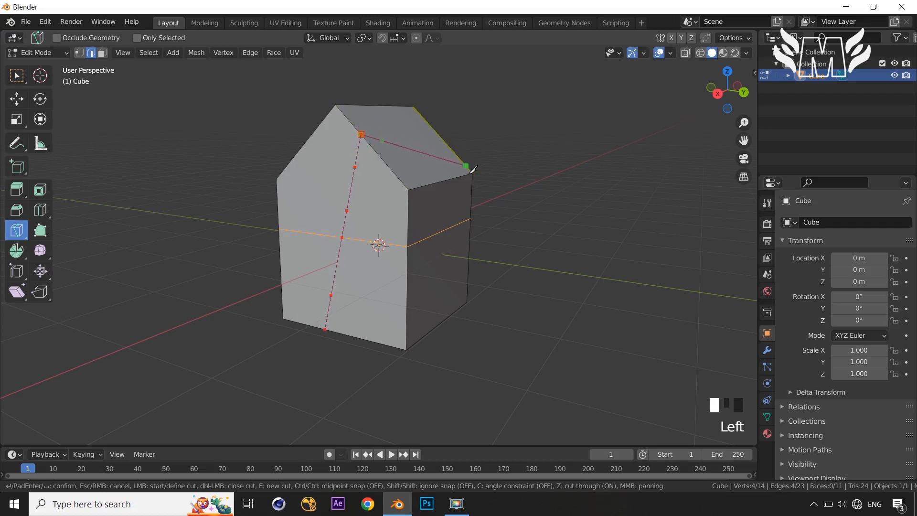
click(441, 182)
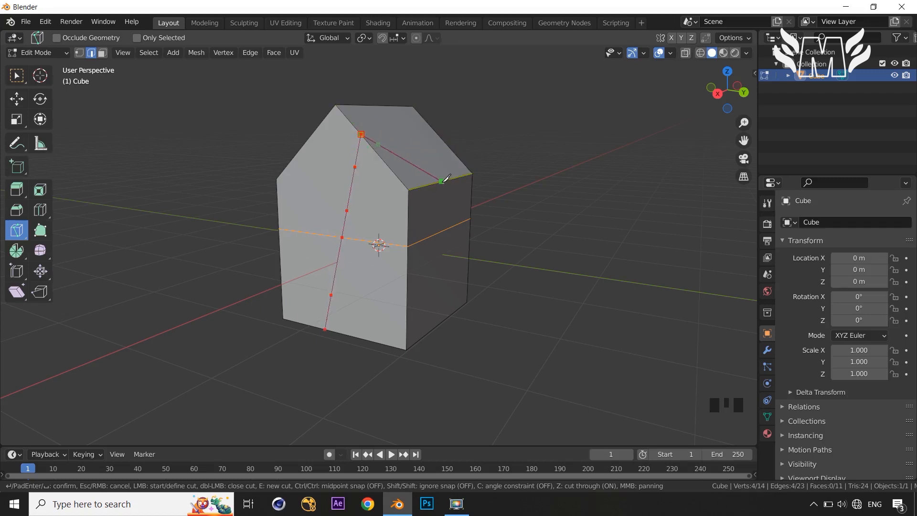
click(447, 316)
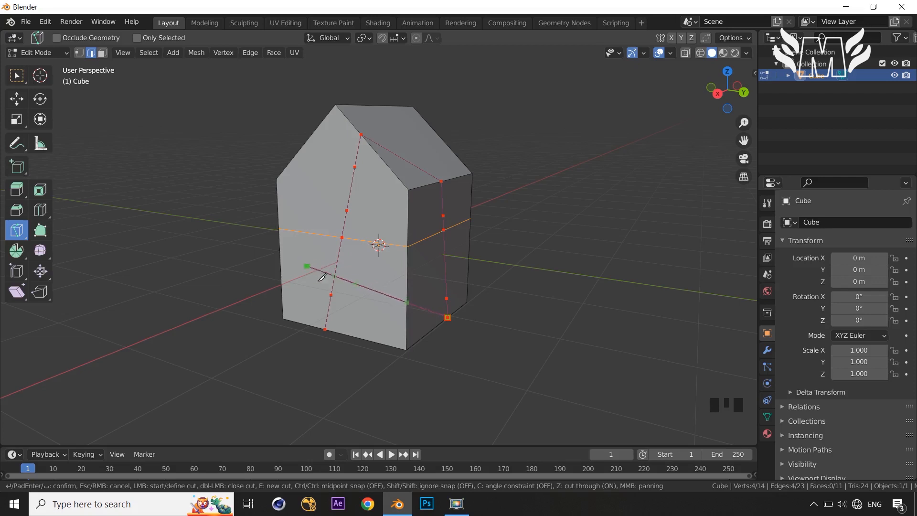
click(280, 255)
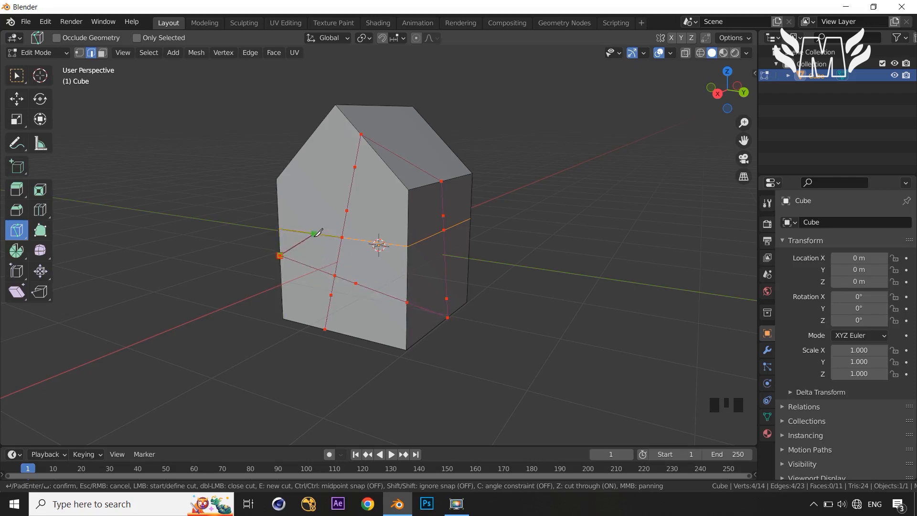
right_click(319, 196)
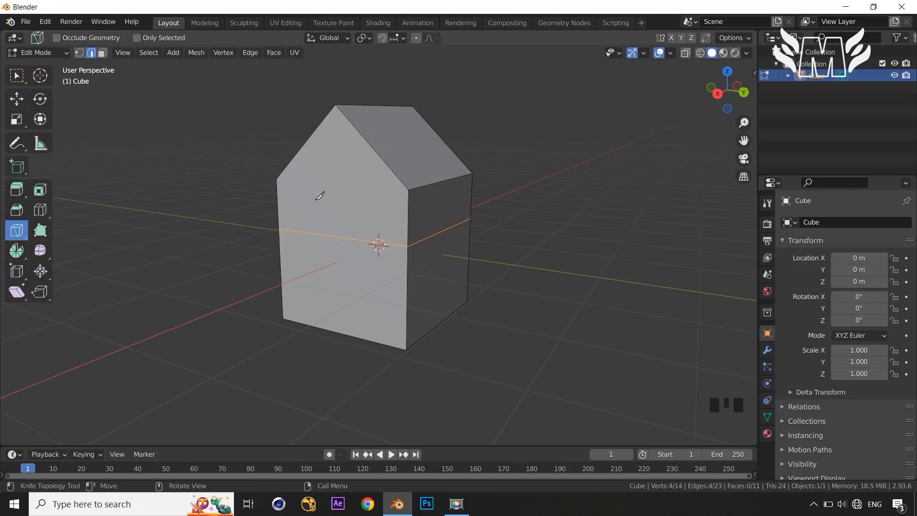
- Knife two separate vertical cuts and one horizontal cut across the gable wall in a single operation
click(302, 323)
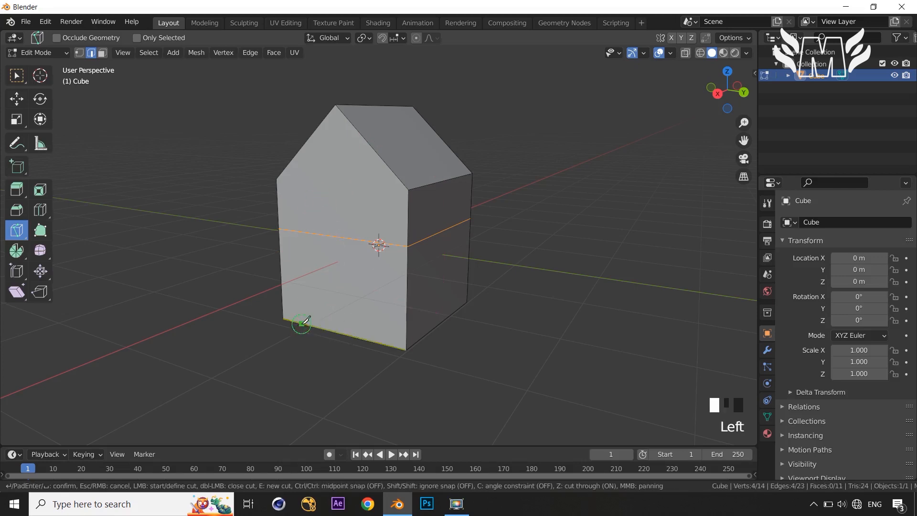
click(305, 147)
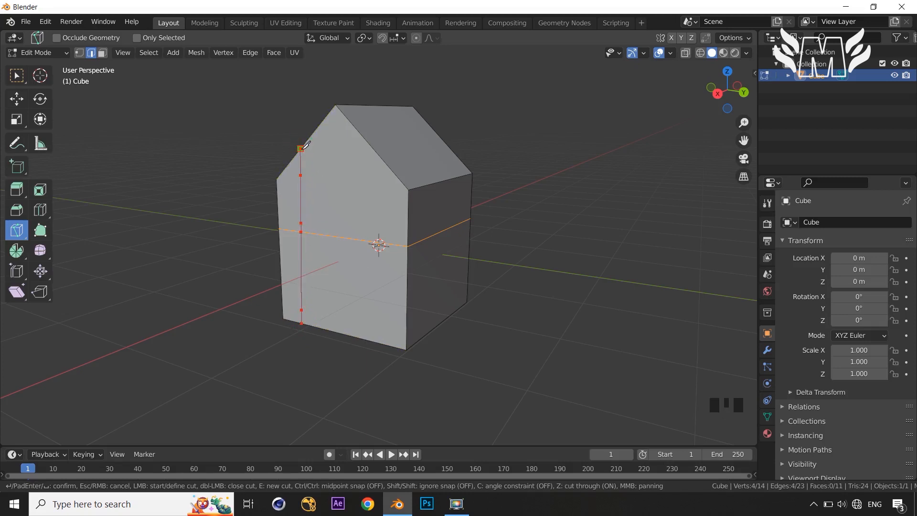
click(377, 154)
double_click(373, 341)
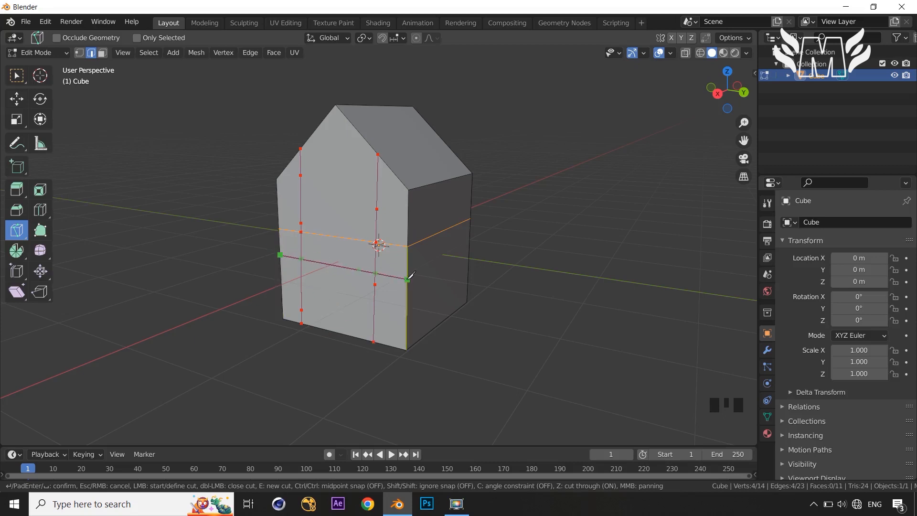
click(408, 278)
key(Return)
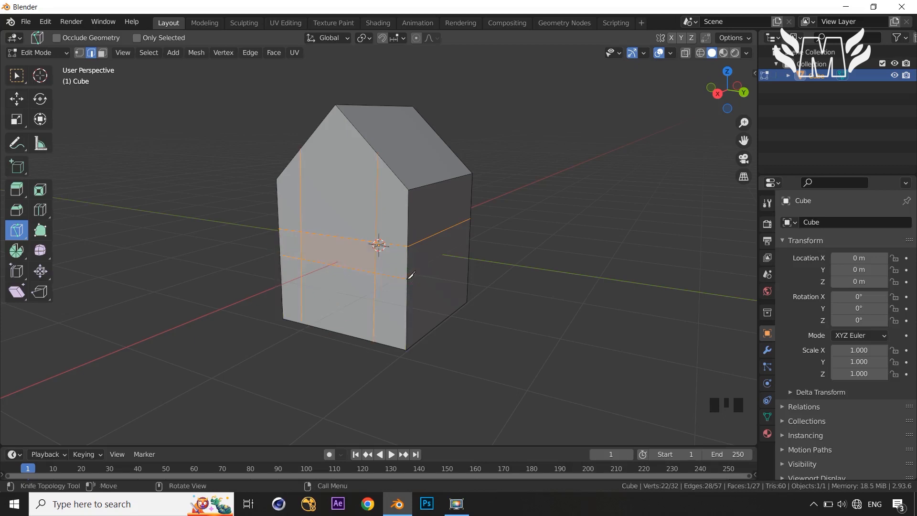
- Knife three separate slanted cuts from the roof ridge down the slope and side wall to its base
middle_drag(537, 299, 423, 255)
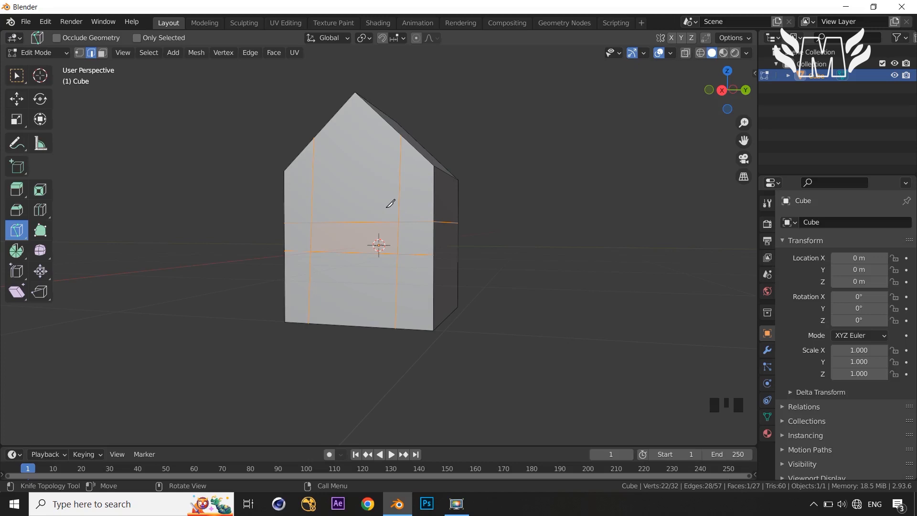
middle_drag(446, 270, 371, 271)
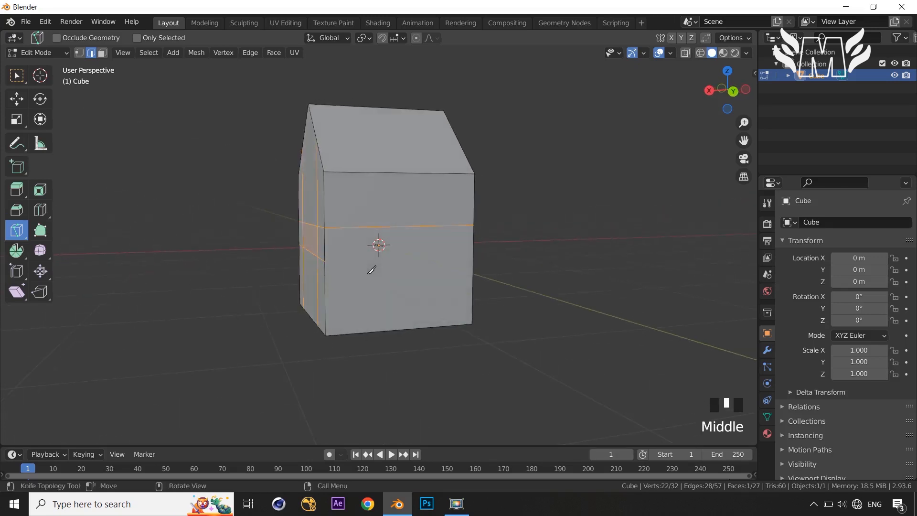
click(347, 105)
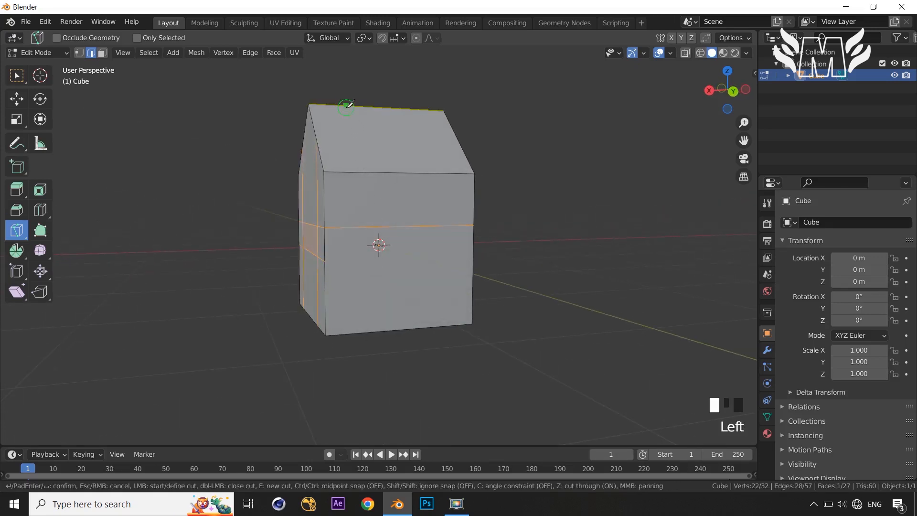
click(369, 329)
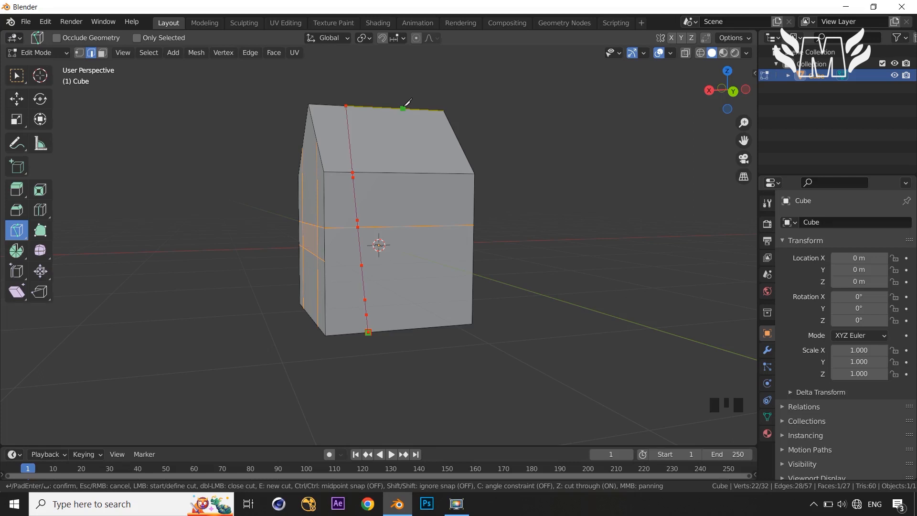
click(374, 107)
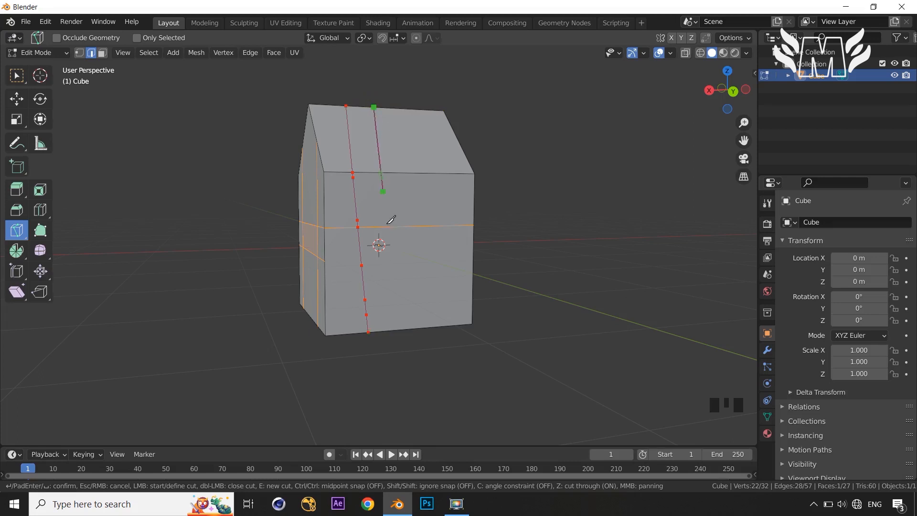
click(407, 329)
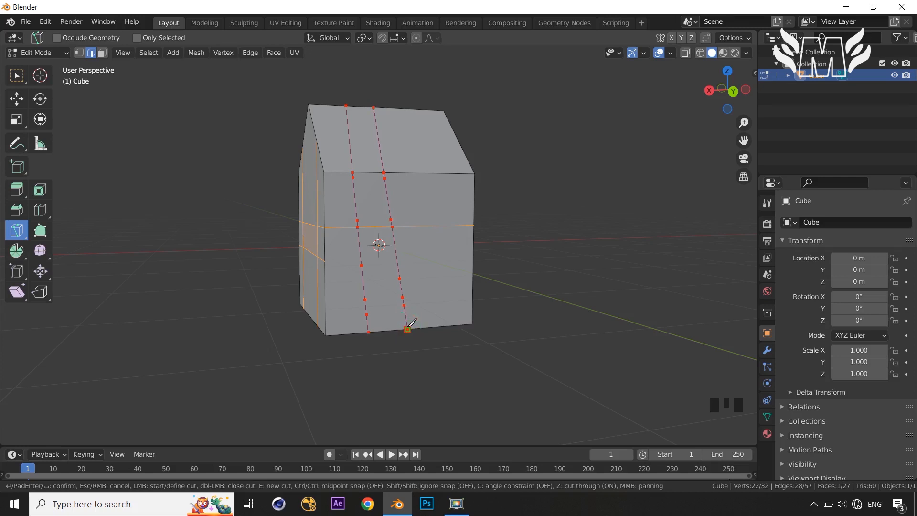
key(e)
click(410, 109)
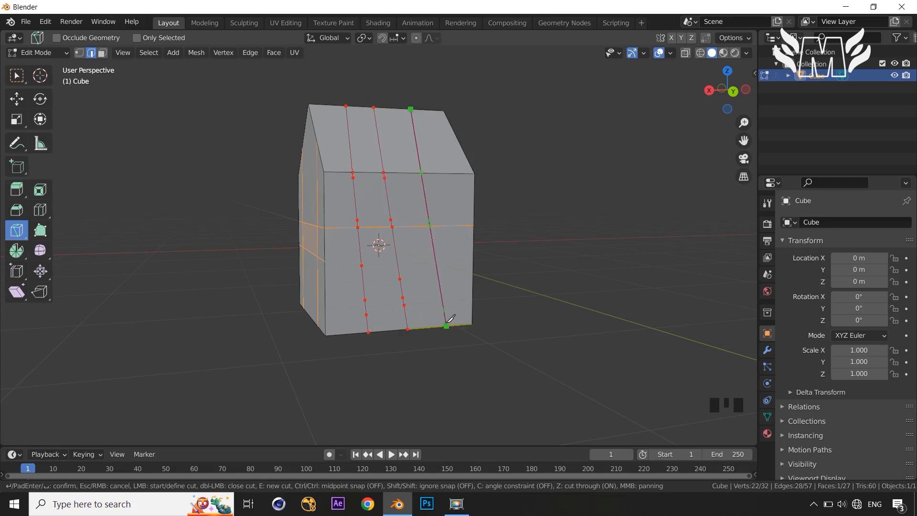
click(446, 326)
click(326, 276)
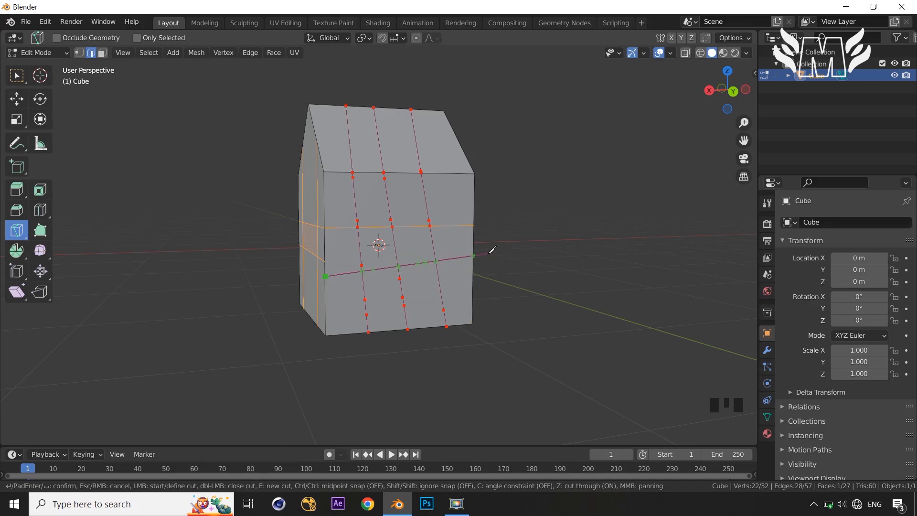
key(Return)
- Knife one crosswise cut over the side wall below the horizontal loop, from one vertical corner edge to the other
mouse_move(492, 249)
middle_down()
mouse_move(487, 307)
mouse_move(491, 225)
mouse_move(482, 239)
mouse_move(495, 252)
middle_up()
scroll(492, 226, up, 4)
click(349, 273)
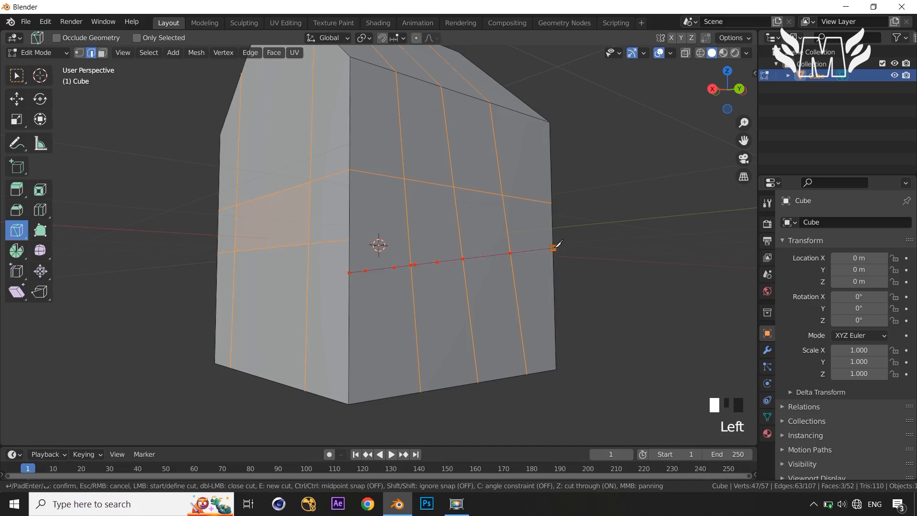
key(Return)
middle_drag(604, 230, 585, 264)
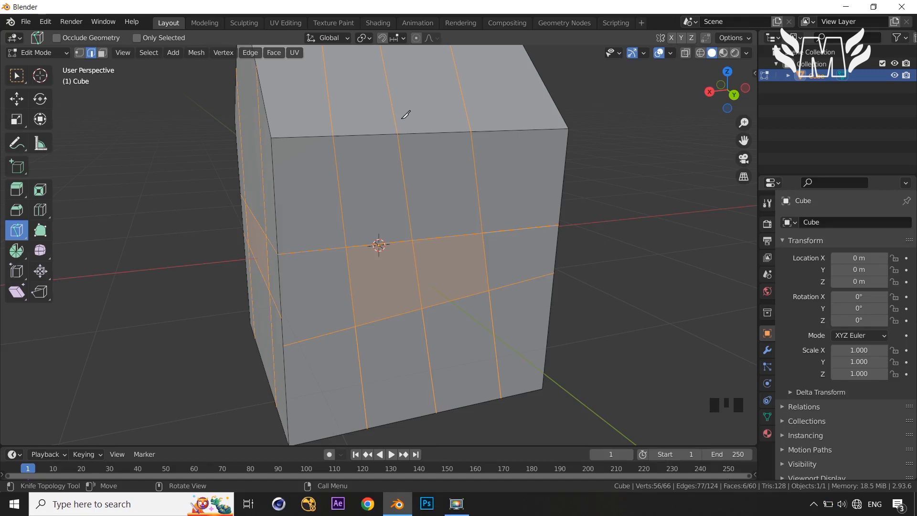
scroll(434, 137, down, 2)
mouse_move(540, 243)
middle_down()
mouse_move(516, 229)
mouse_move(547, 257)
middle_up()
scroll(549, 258, down, 2)
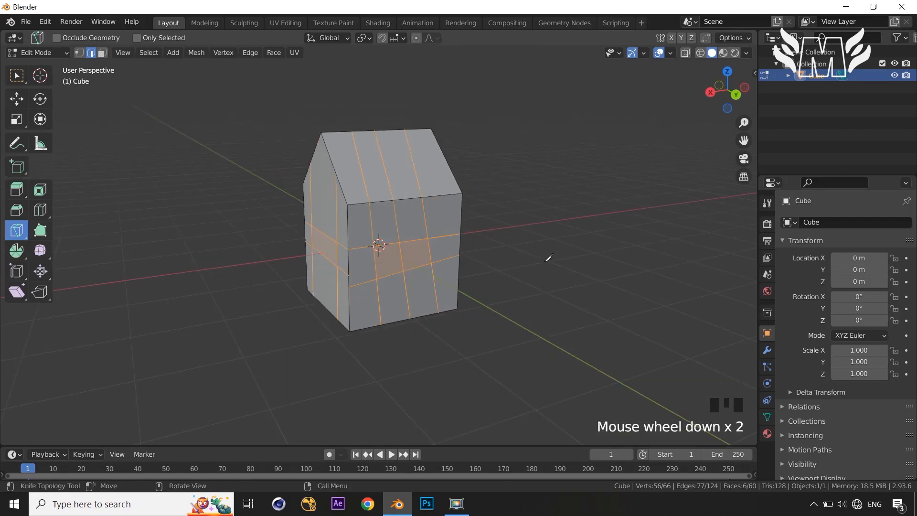
middle_drag(549, 258, 477, 266)
- Undo the wall and roof cuts along with the horizontal cut loop, back to the uncut house
key(ctrl+z)
key(ctrl+z)
key(ctrl+z)
key(ctrl+z)
key(ctrl+z)
key(ctrl+z)
key(ctrl+z)
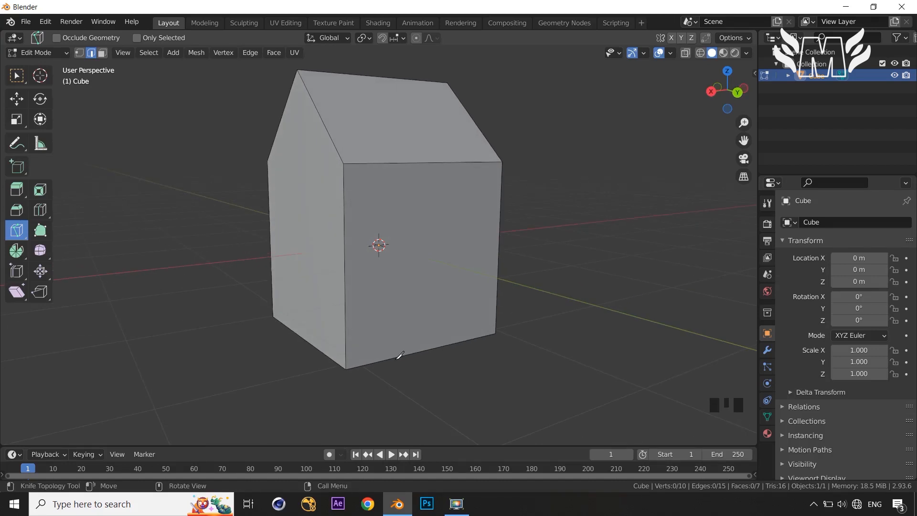
- Knife a closed outline from the side wall's base edge over the eave to the roof's sloping edge, and back through the wall to its start
click(365, 364)
click(395, 163)
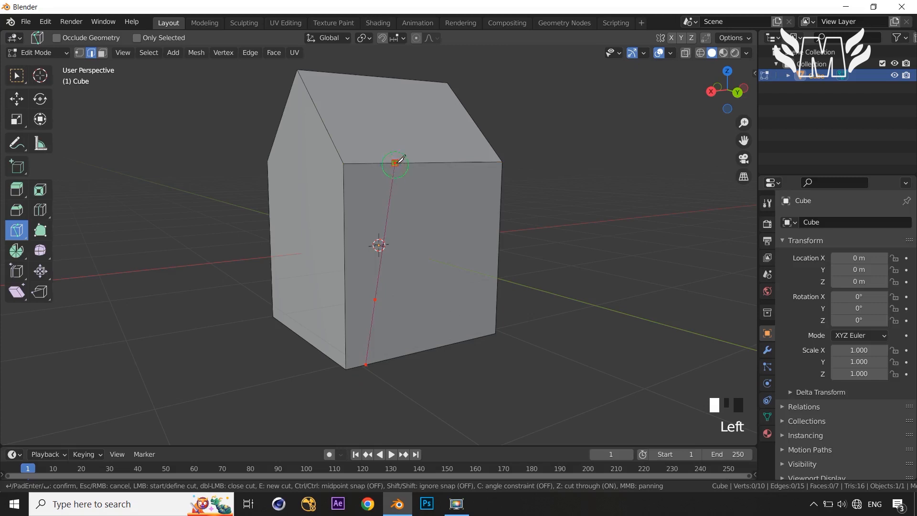
click(465, 110)
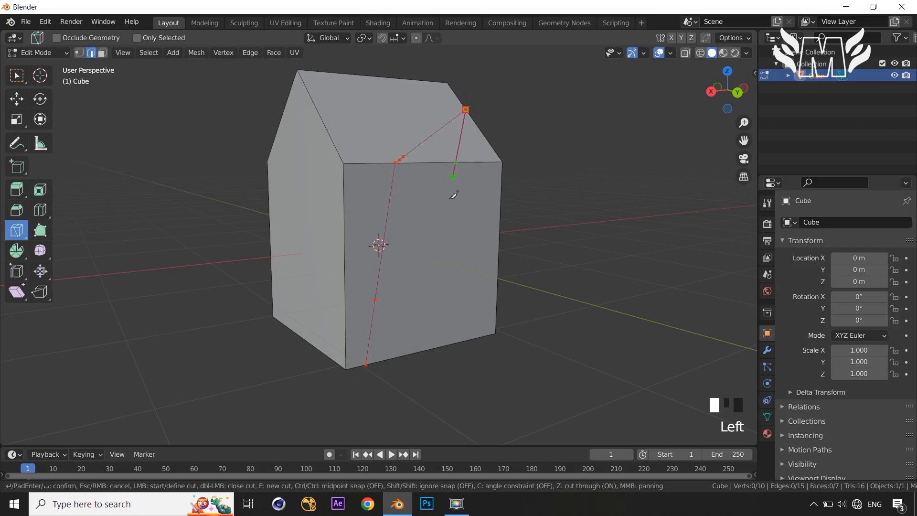
click(476, 236)
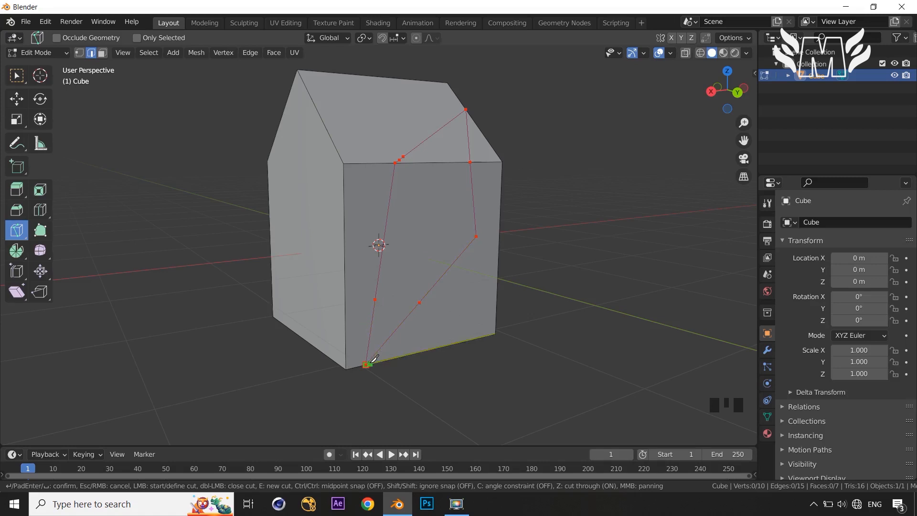
- Add a second knife cut around the adjoining wall, gable corner, roof edge, far vertical edge and base, then apply all cuts together
middle_drag(254, 293, 350, 284)
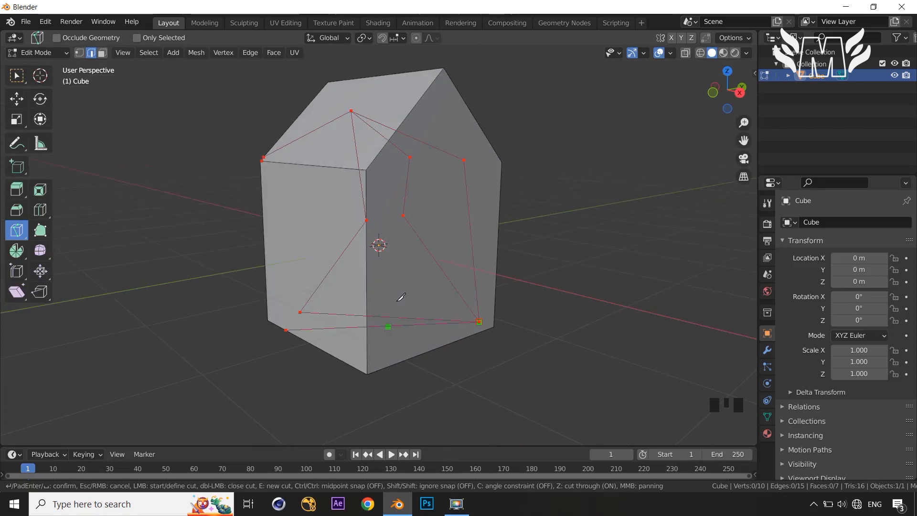
click(264, 231)
click(366, 197)
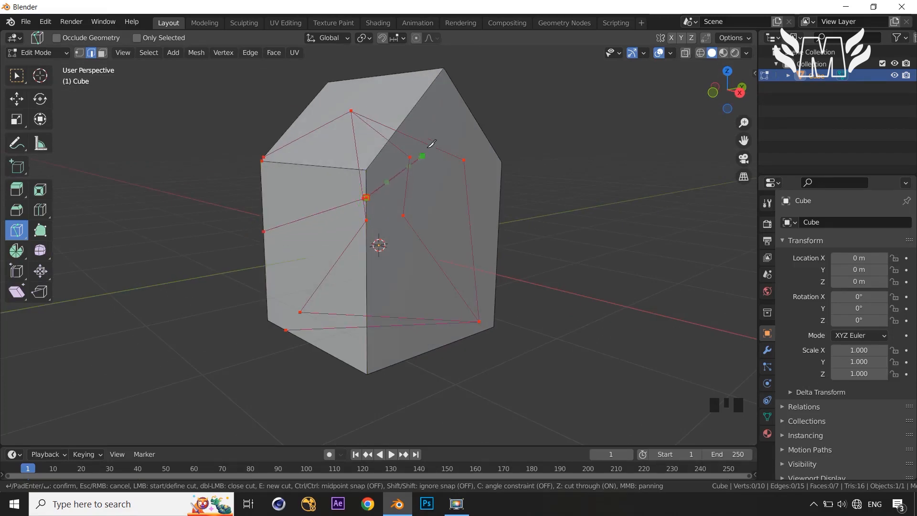
click(464, 101)
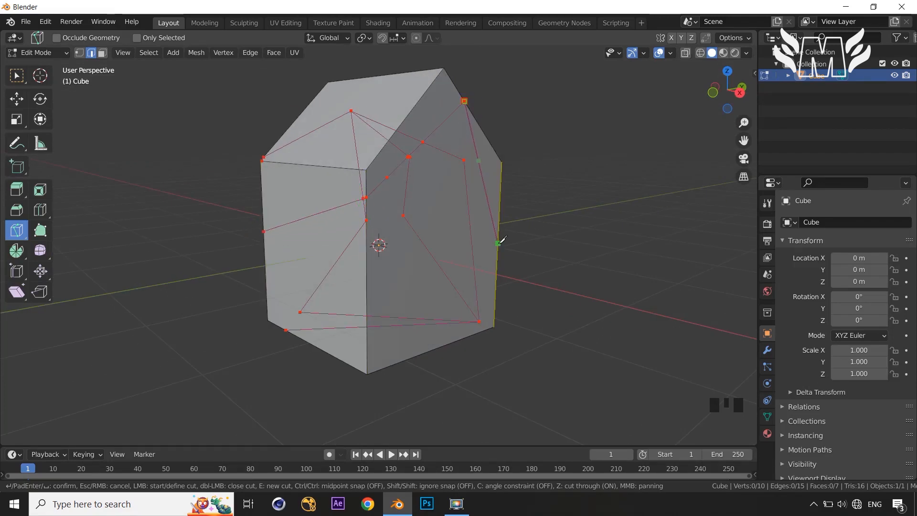
click(498, 243)
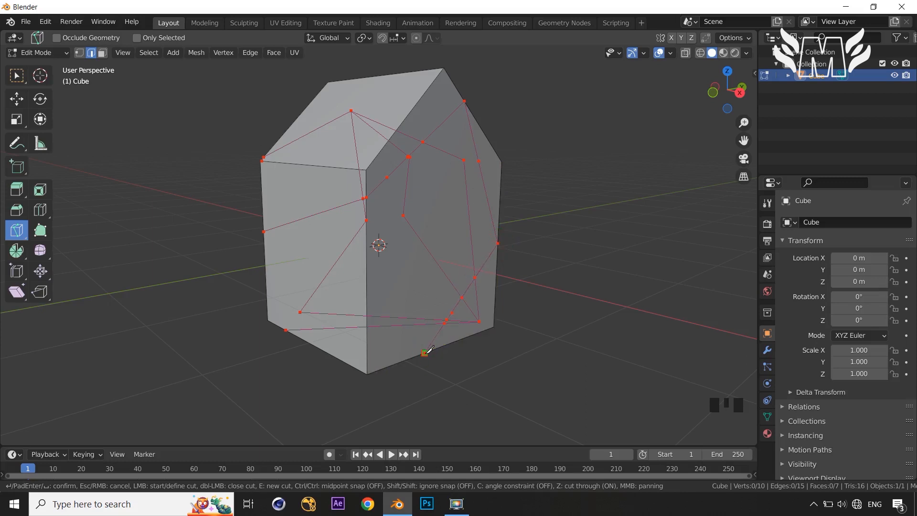
double_click(425, 353)
key(Return)
- Undo the outline cuts, back to the uncut house
middle_drag(513, 352, 497, 319)
key(ctrl+z)
key(ctrl+z)
key(ctrl+z)
scroll(497, 319, down, 2)
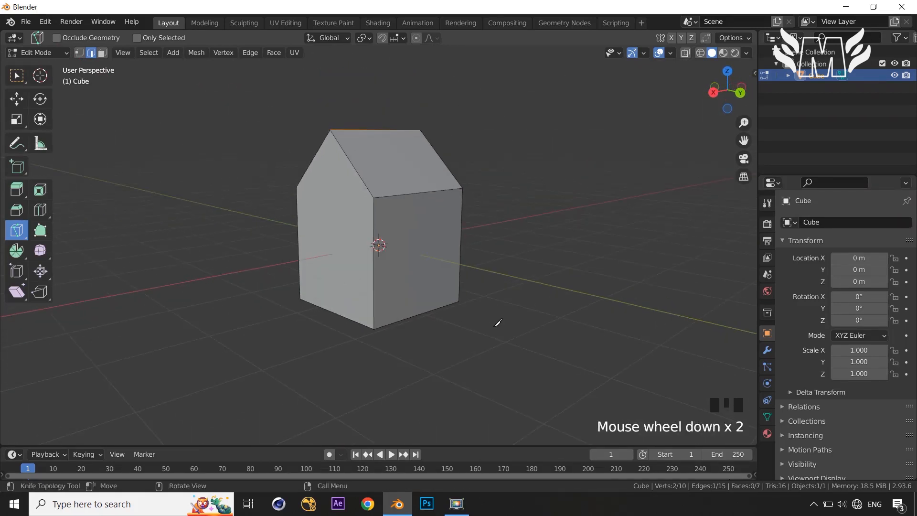
middle_drag(438, 321, 512, 342)
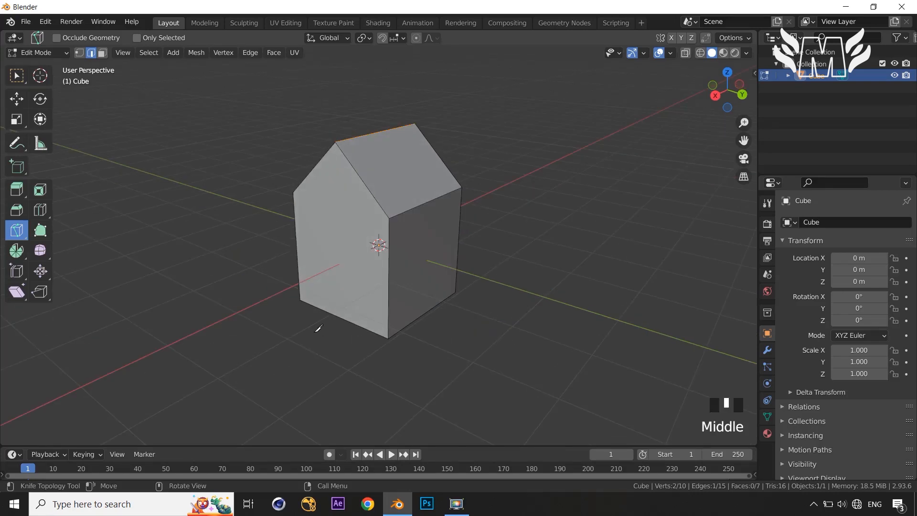
click(545, 237)
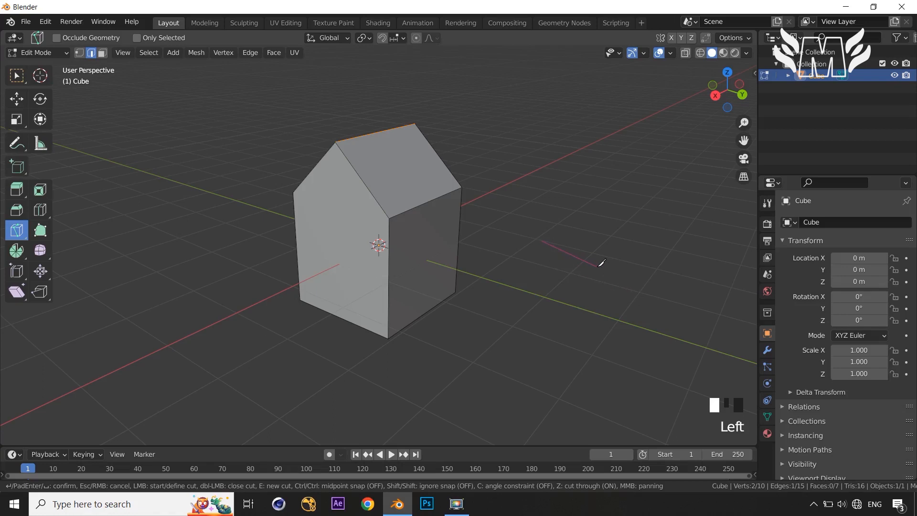
key(Escape)
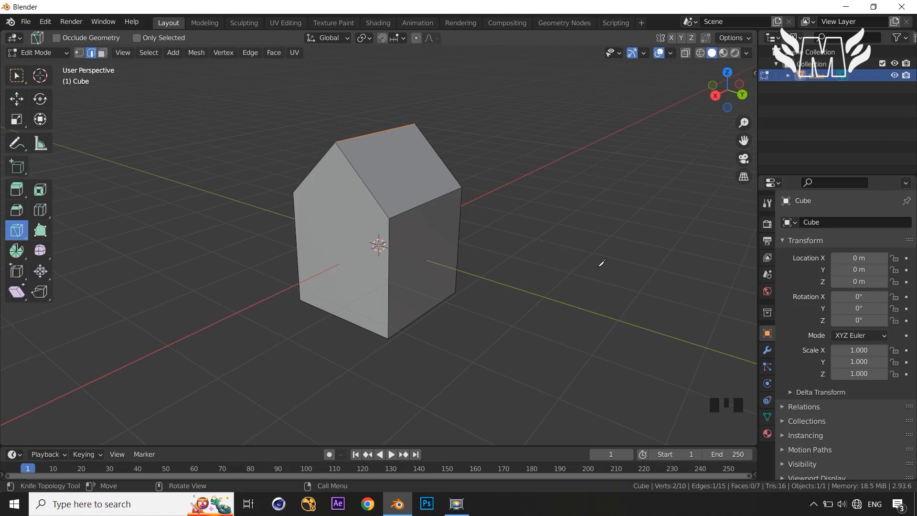
middle_drag(545, 267, 529, 256)
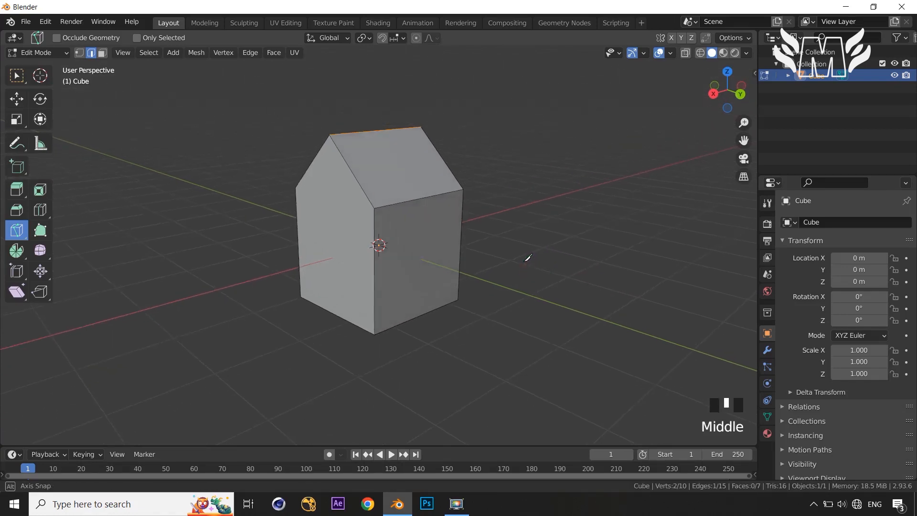
click(17, 231)
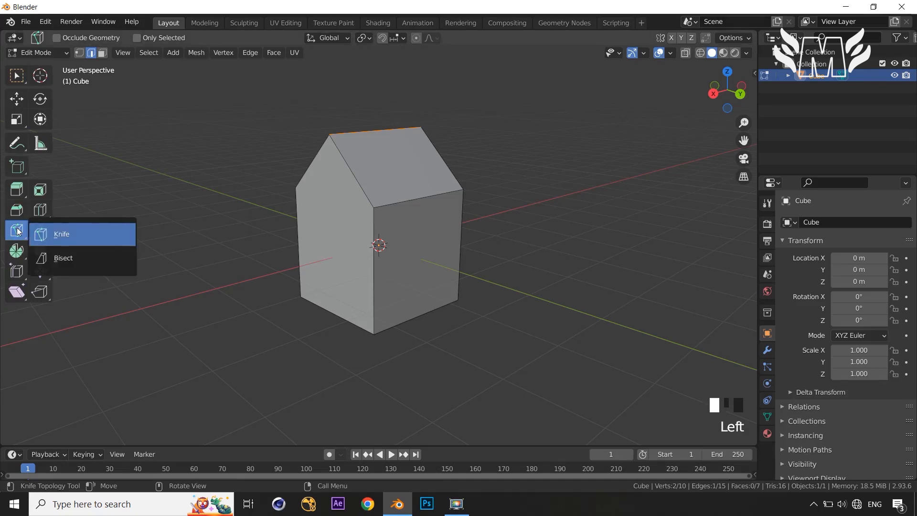
drag(81, 242, 152, 165)
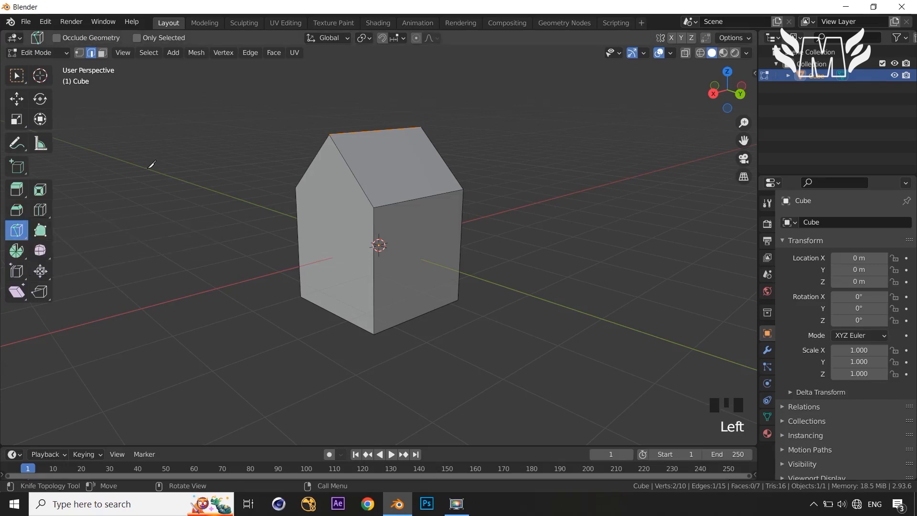
- Activate Select Box, and make one Knife cut from the gable wall's base edge to the nearest eave corner
click(16, 75)
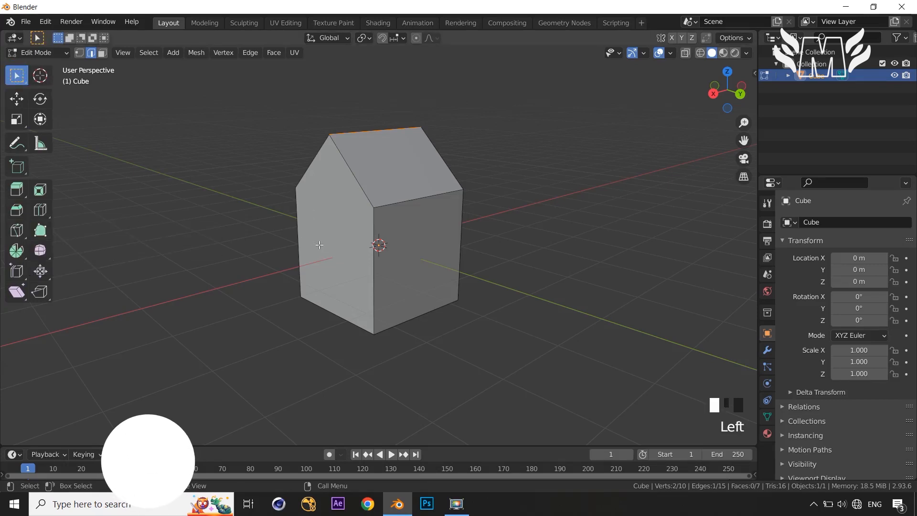
key(k)
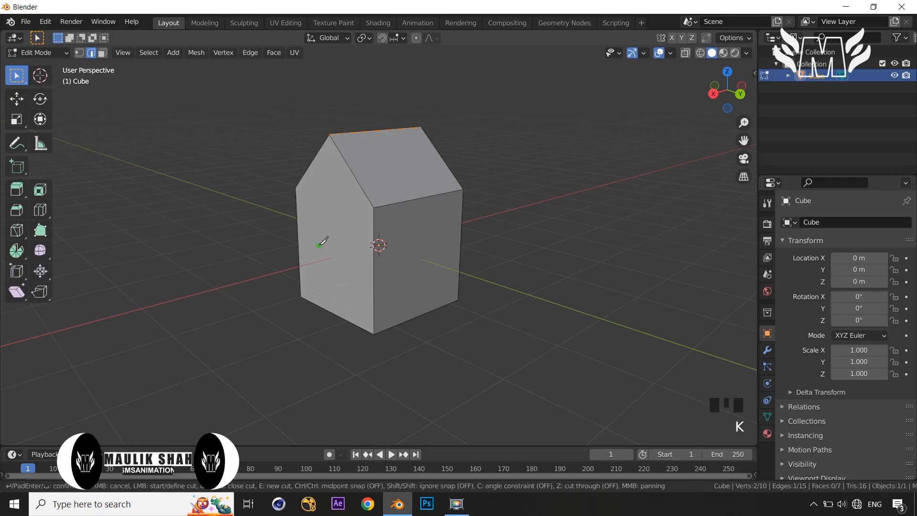
click(330, 312)
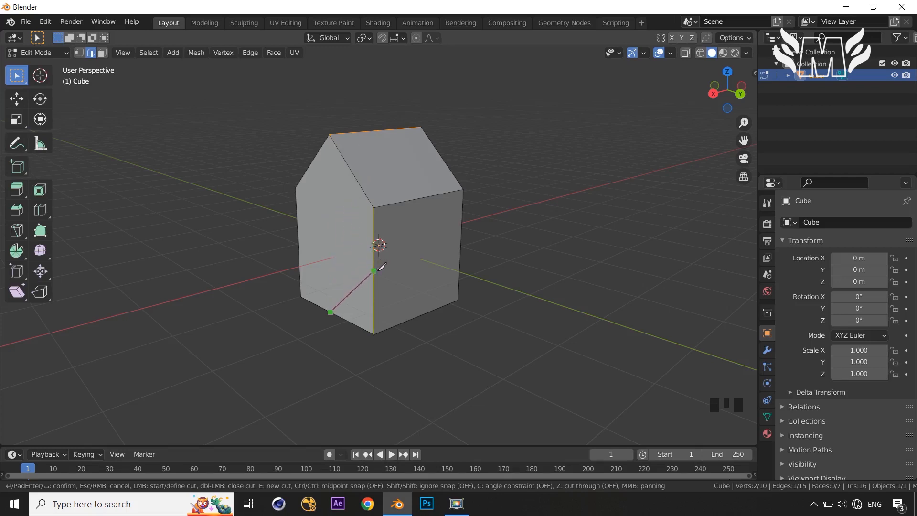
click(297, 185)
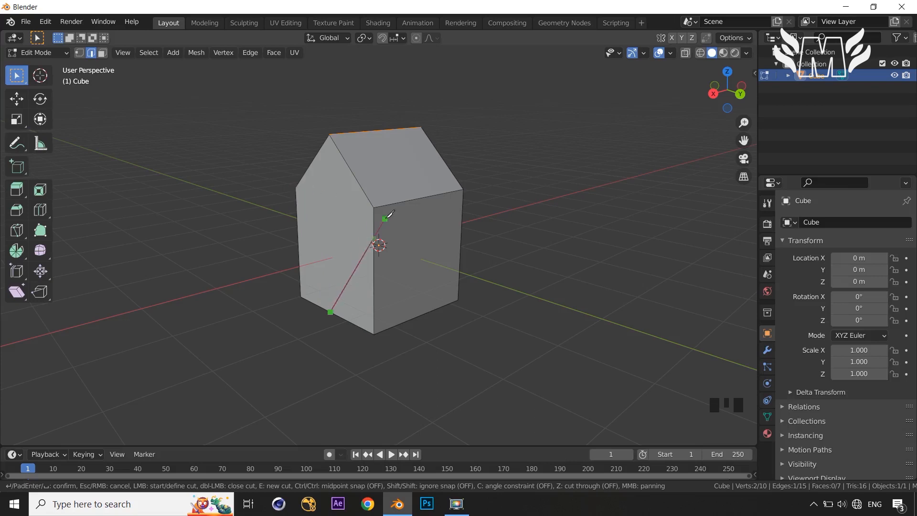
click(374, 207)
key(Return)
scroll(386, 221, up, 3)
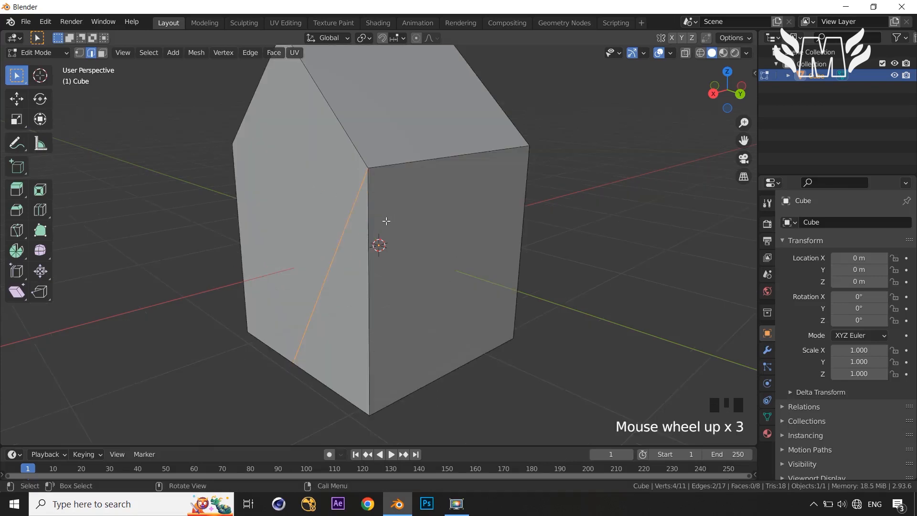
- Switch to vertex selection and check the cut's connection at the eave corner by trial-moving that vertex and cancelling the move
key(1)
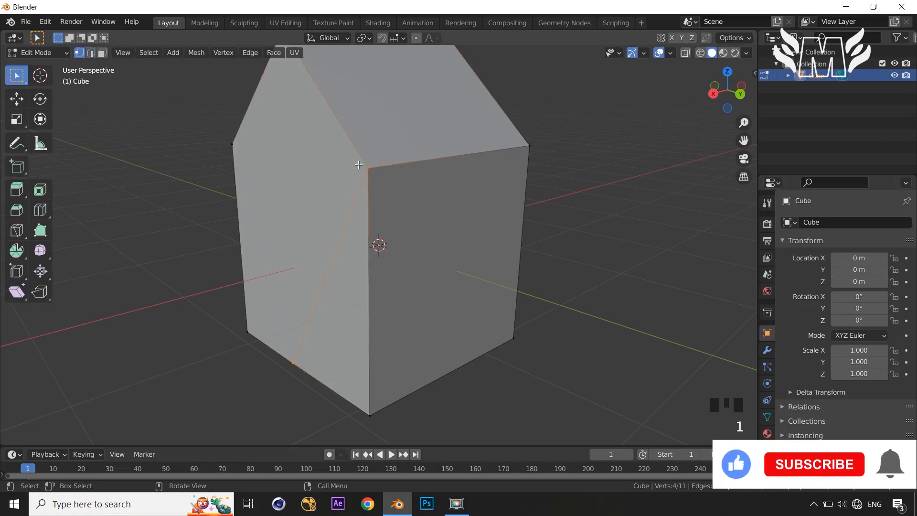
click(376, 173)
key(g)
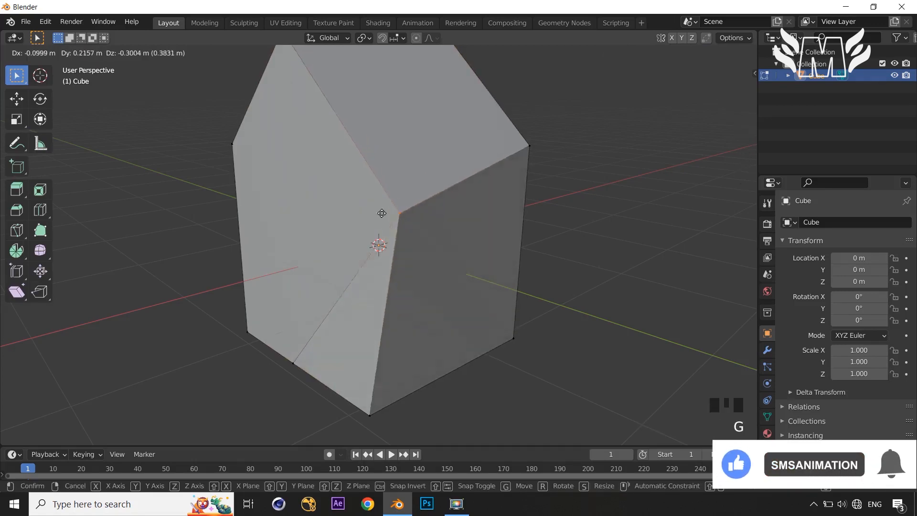
right_click(379, 184)
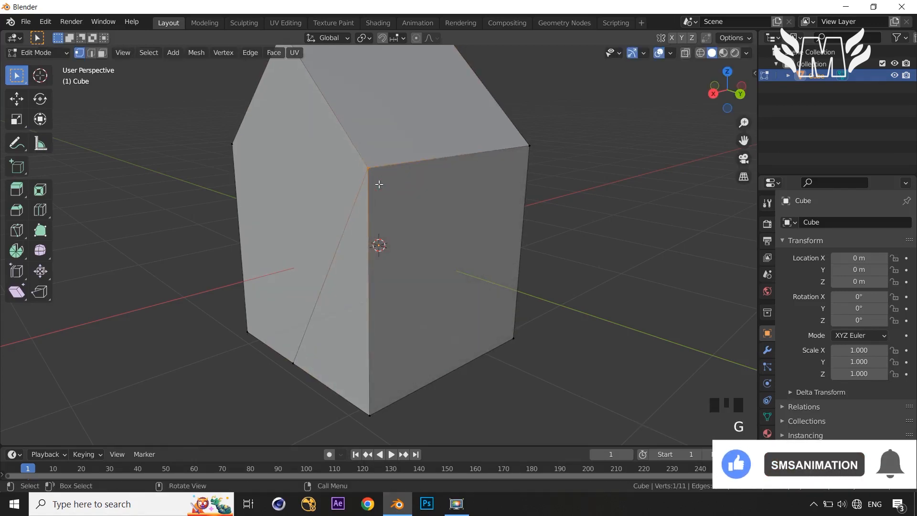
scroll(379, 184, up, 3)
middle_drag(378, 184, 381, 200)
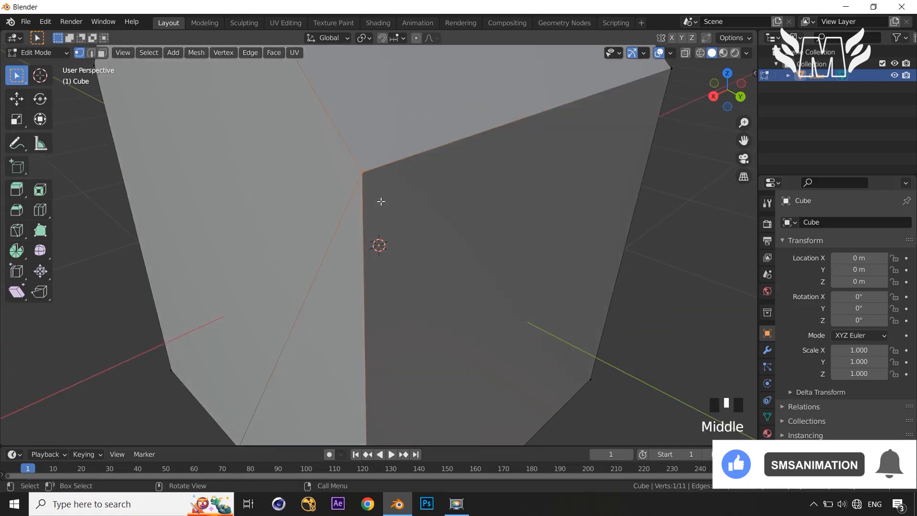
scroll(381, 201, down, 4)
scroll(381, 201, up, 5)
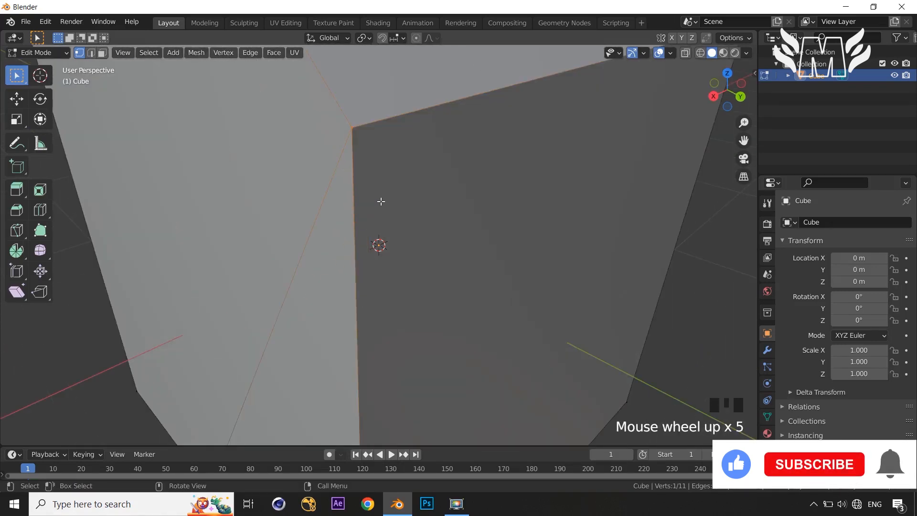
scroll(381, 201, down, 3)
scroll(381, 201, down, 2)
middle_drag(381, 201, 271, 245)
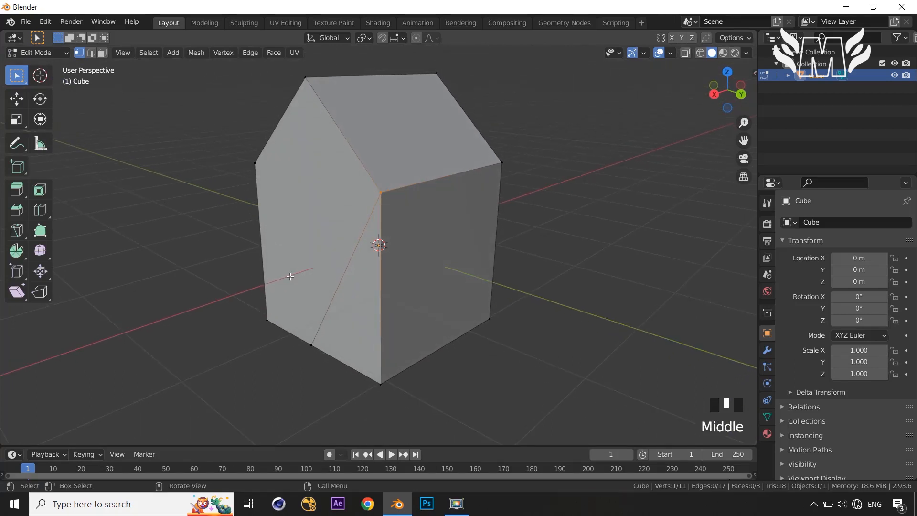
key(k)
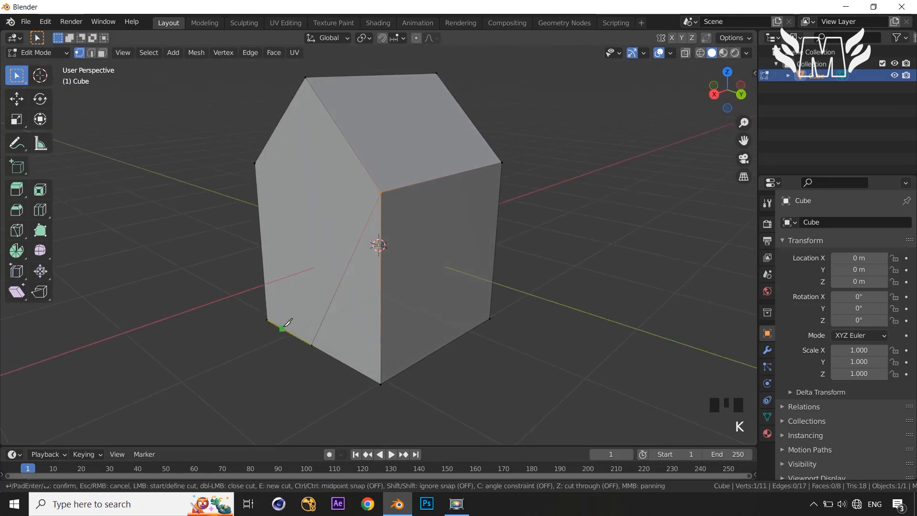
click(282, 329)
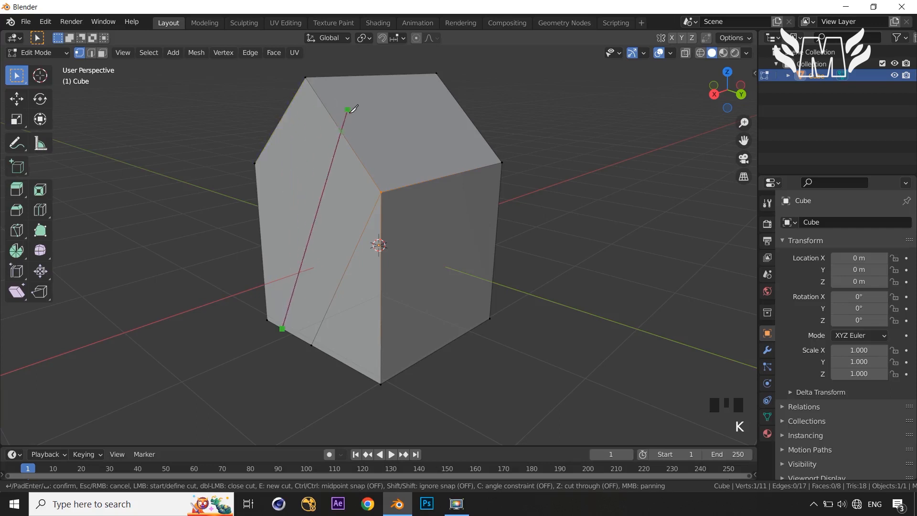
key(Escape)
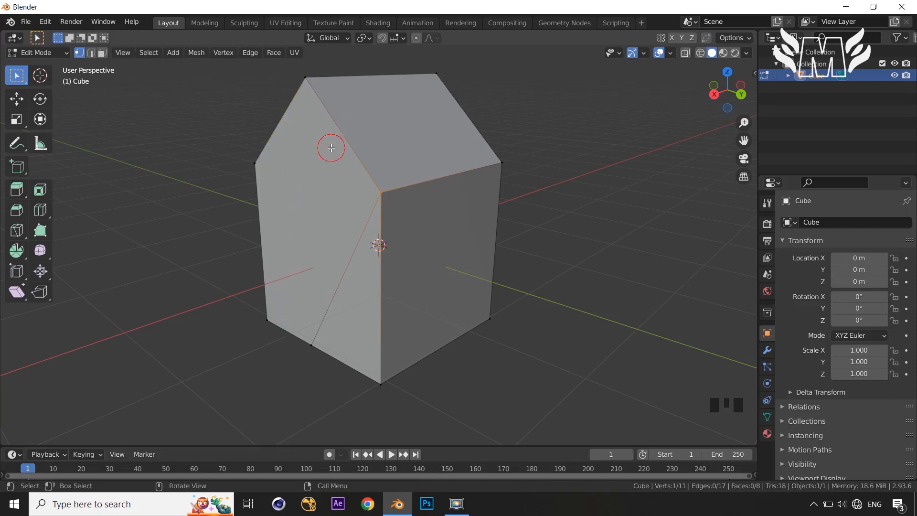
- Try a Knife cut on the gable wall just inside the sloping roof edge with snapping ignored, and cancel it
middle_drag(334, 148, 349, 153)
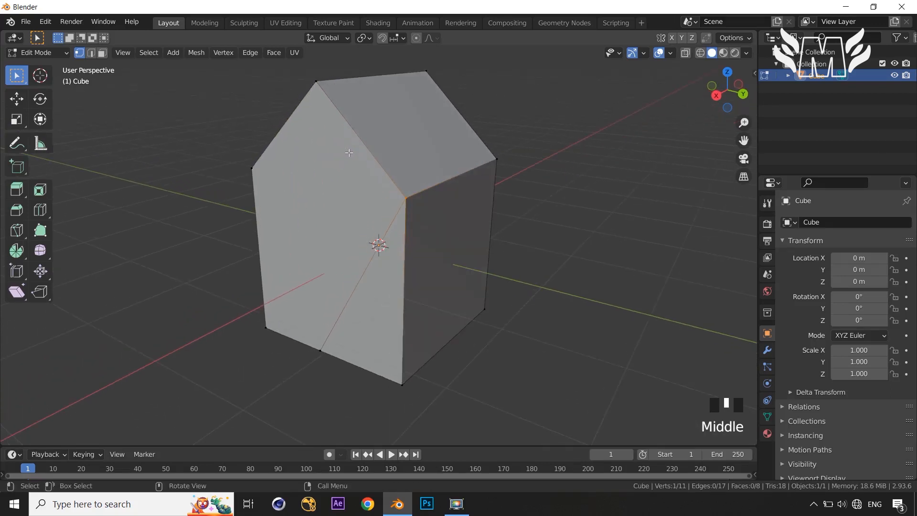
key(k)
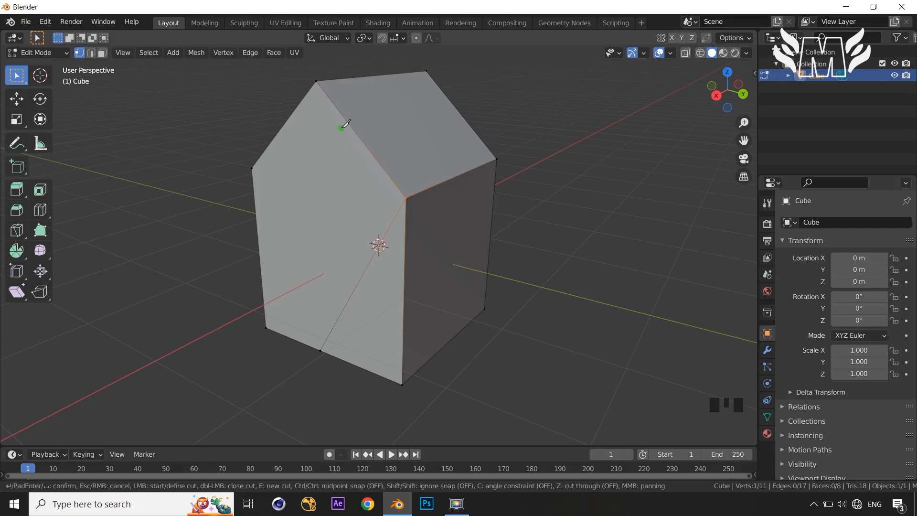
scroll(346, 139, up, 1)
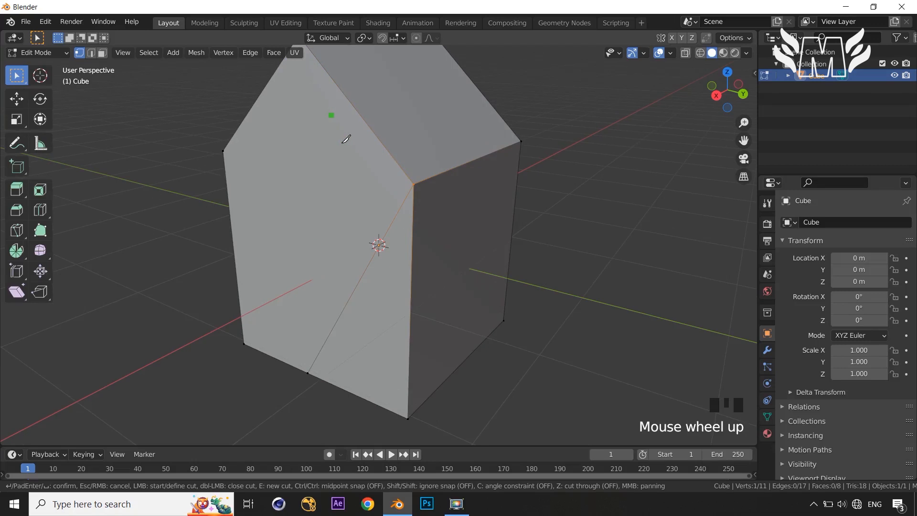
key(shift)
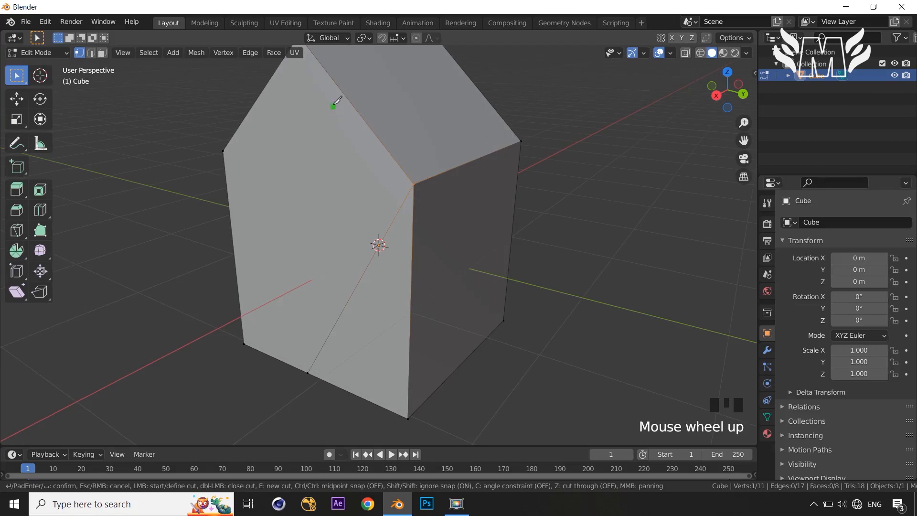
click(331, 82)
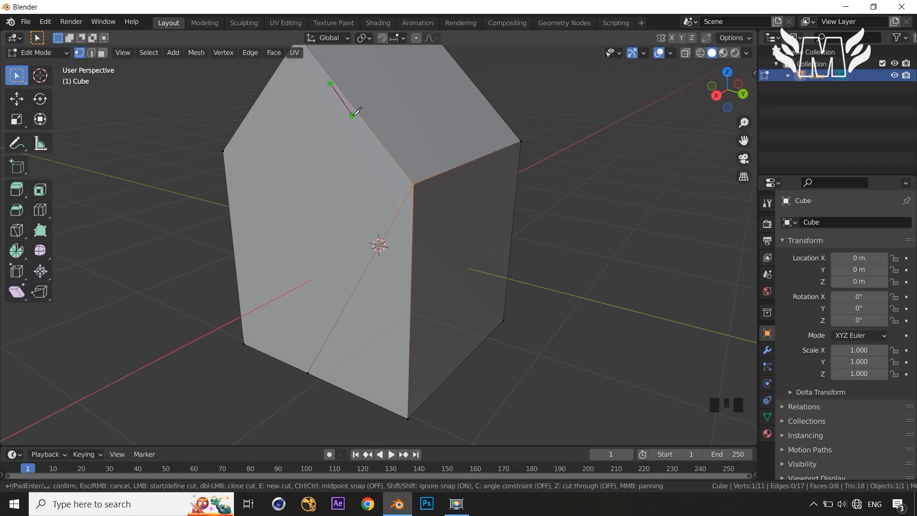
click(381, 153)
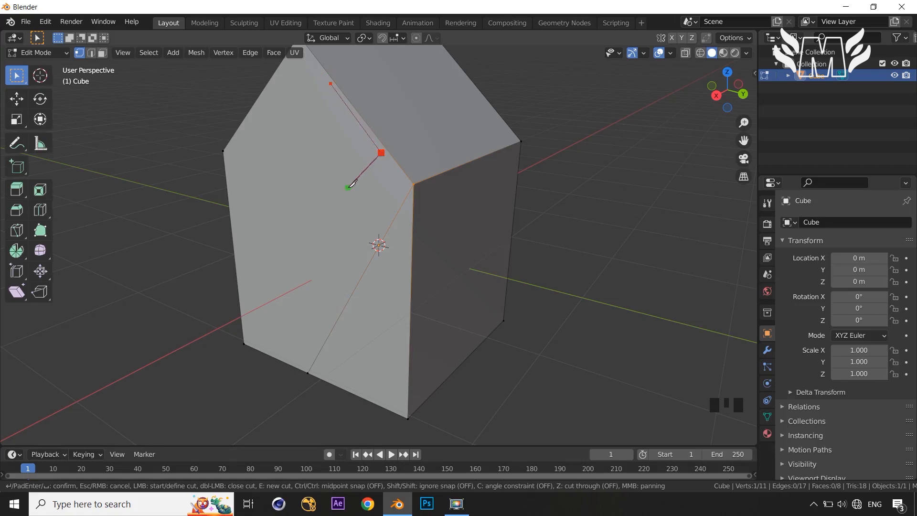
key(Escape)
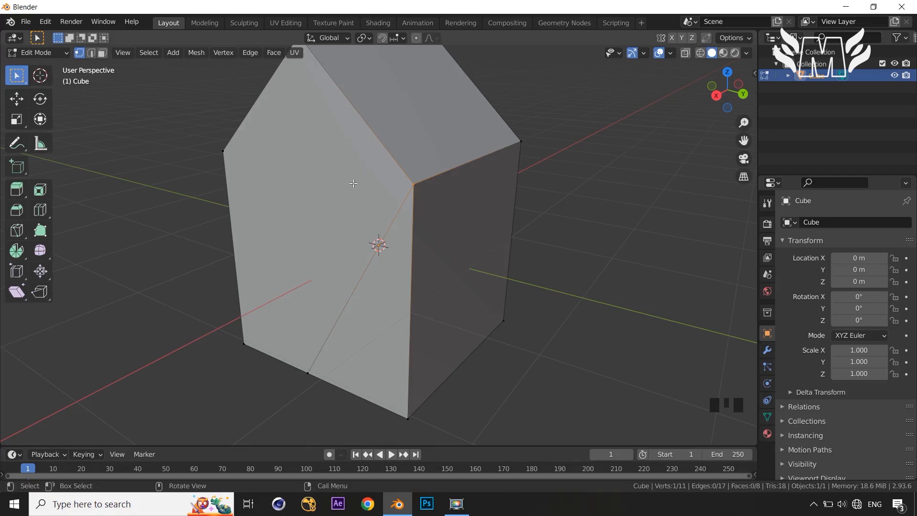
- Knife-cut from the gable's base edge through the midpoint of the existing diagonal cut and across the side wall, using midpoint snapping
scroll(353, 183, down, 1)
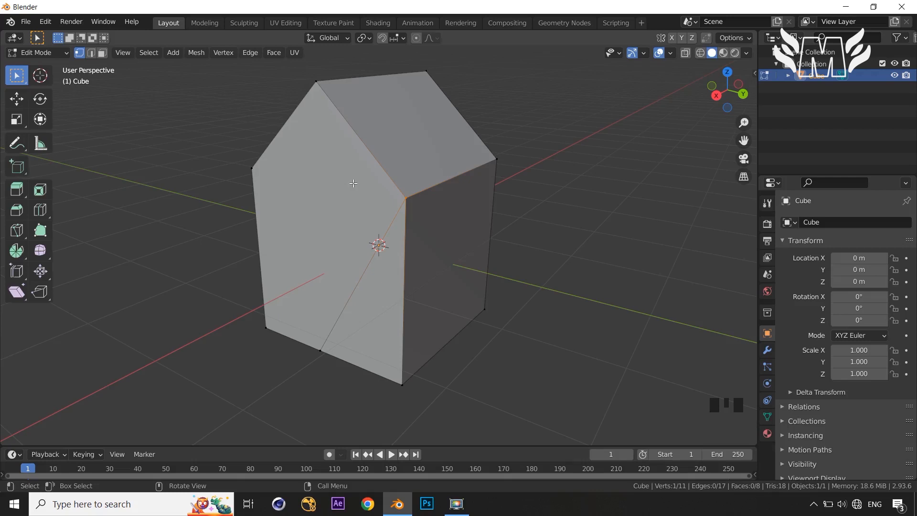
key(k)
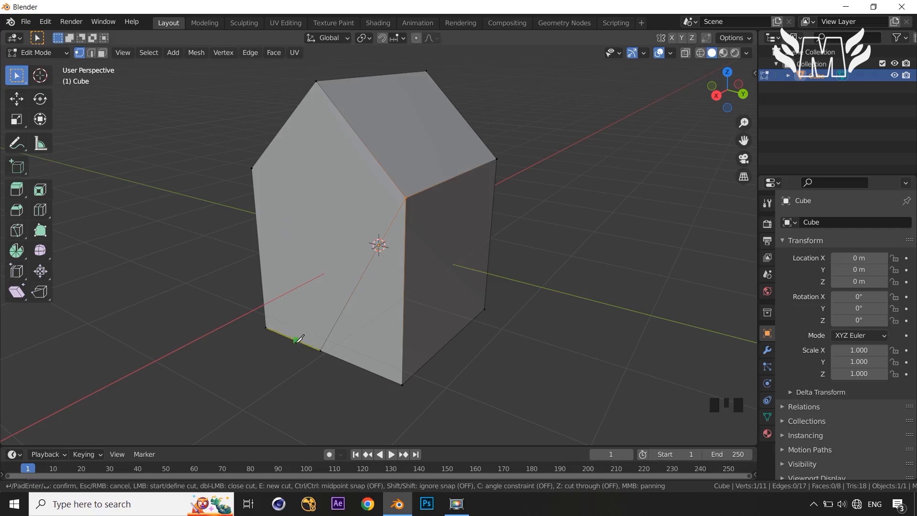
click(295, 340)
click(372, 143)
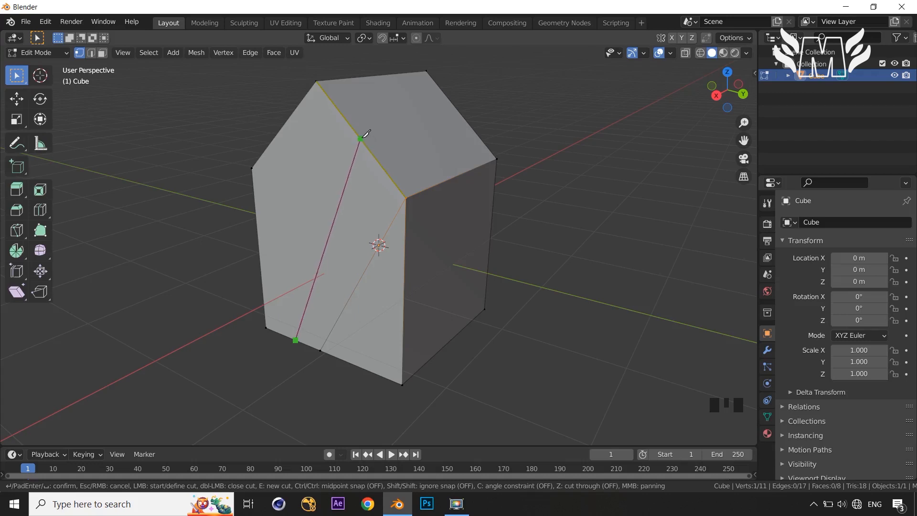
key(ctrl)
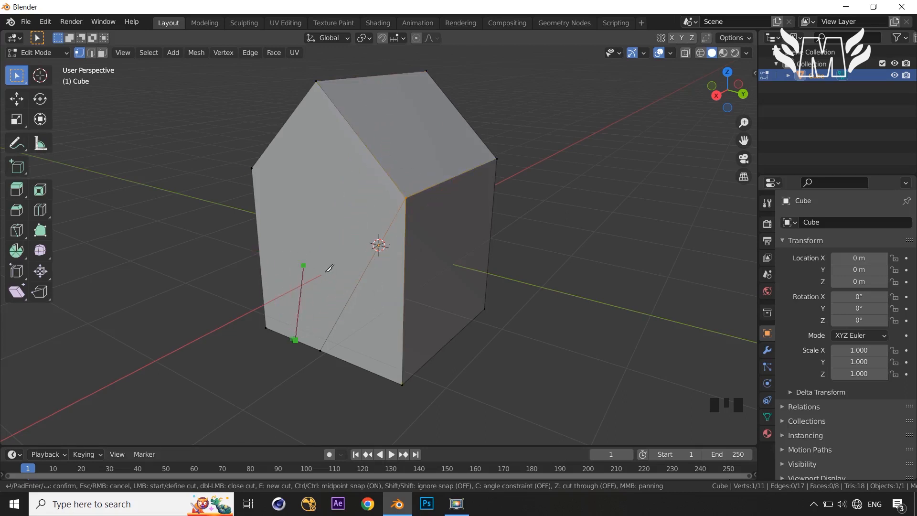
click(371, 273)
click(496, 245)
key(Return)
middle_drag(489, 246, 451, 221)
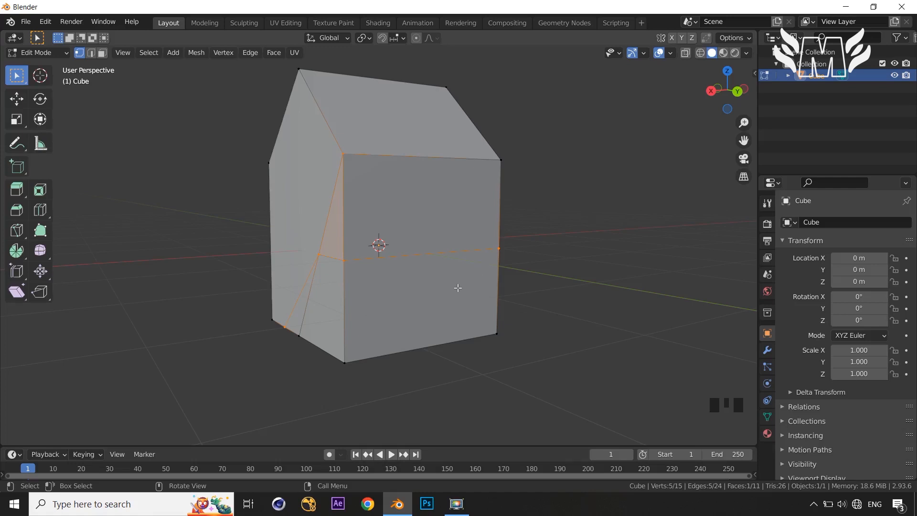
middle_drag(458, 287, 490, 294)
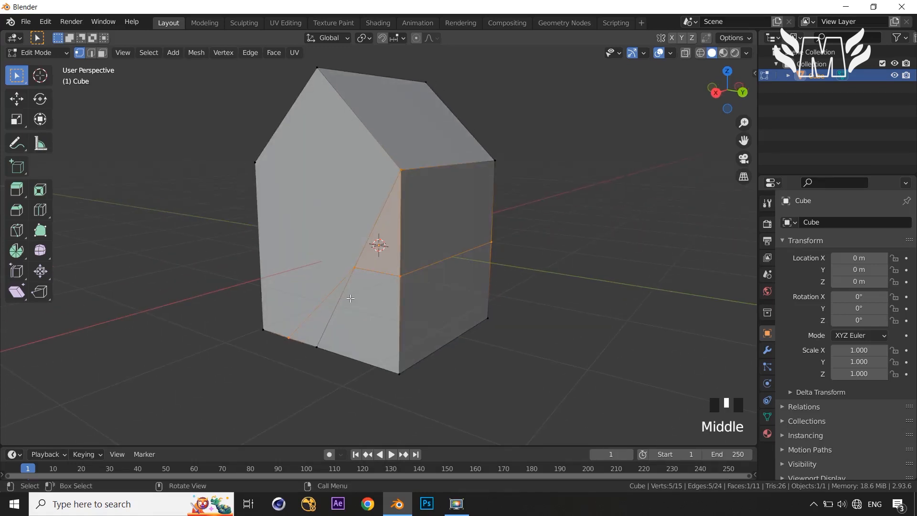
scroll(558, 231, down, 2)
middle_drag(559, 231, 479, 248)
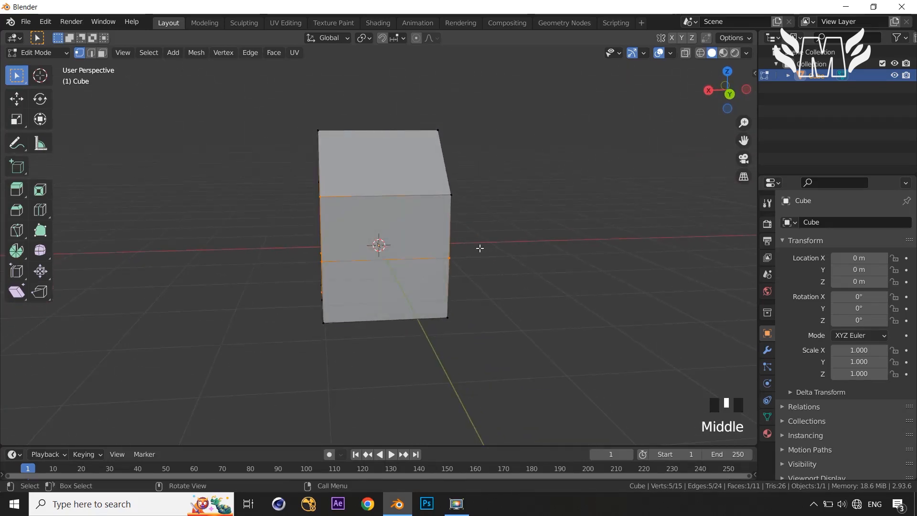
- Undo all the Knife cuts back to the uncut house and clear the selection
key(KP_3)
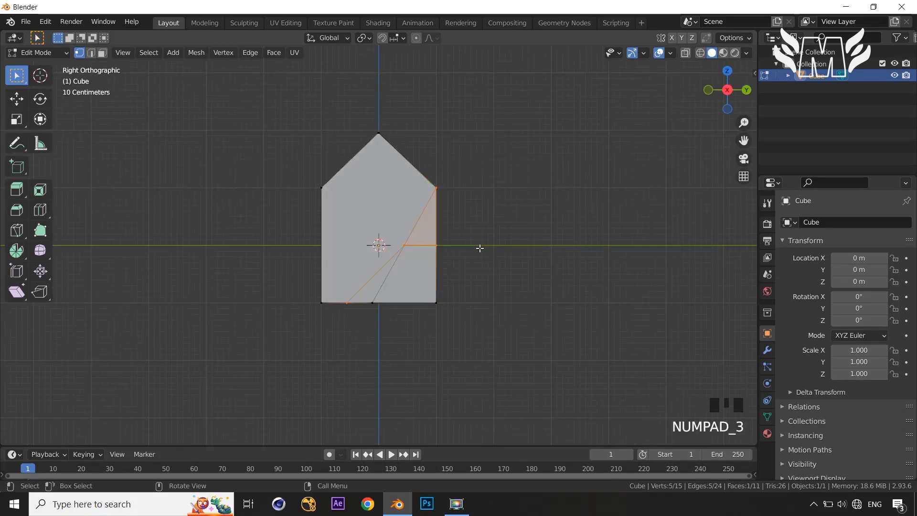
key(ctrl+z)
key(ctrl+z)
key(ctrl+z)
key(ctrl+z)
key(ctrl+z)
key(ctrl+z)
key(ctrl+z)
key(ctrl+z)
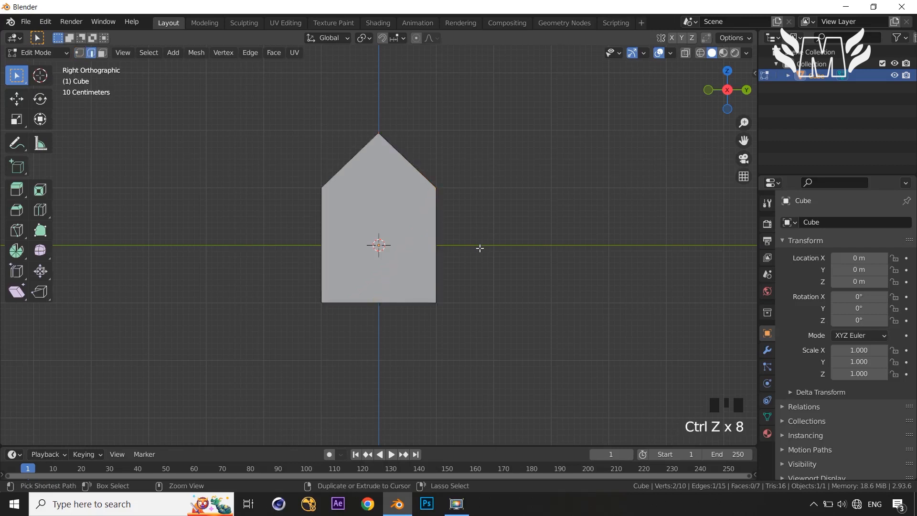
middle_drag(479, 248, 532, 277)
click(527, 305)
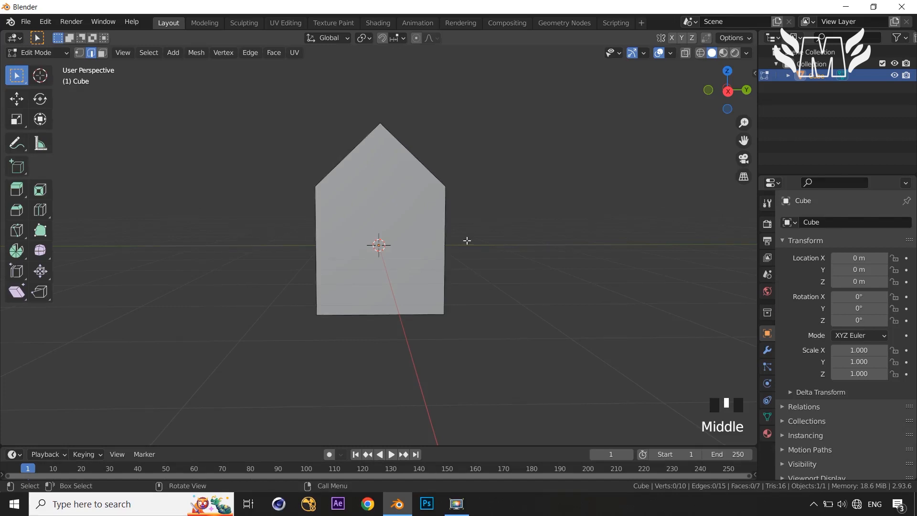
- In right orthographic view, make a horizontal Knife cut across the gable wall at mid-height with the angle constraint on
key(KP_3)
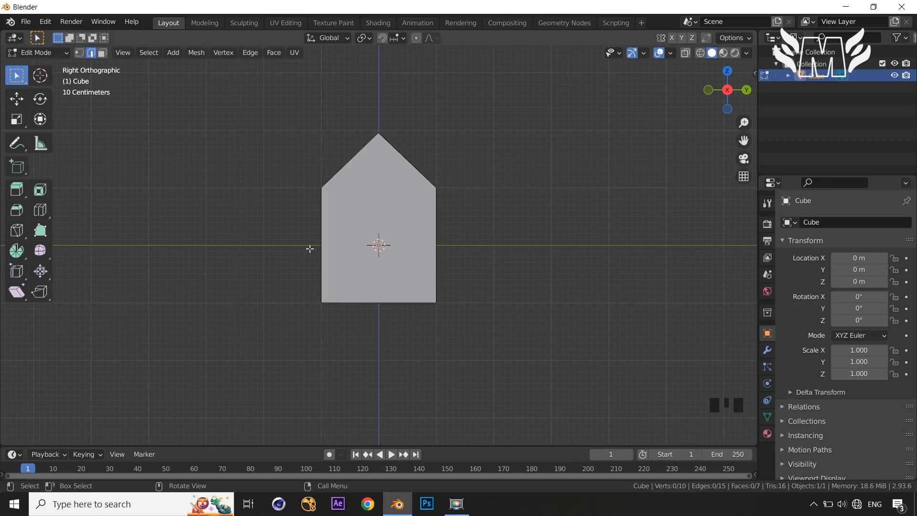
key(k)
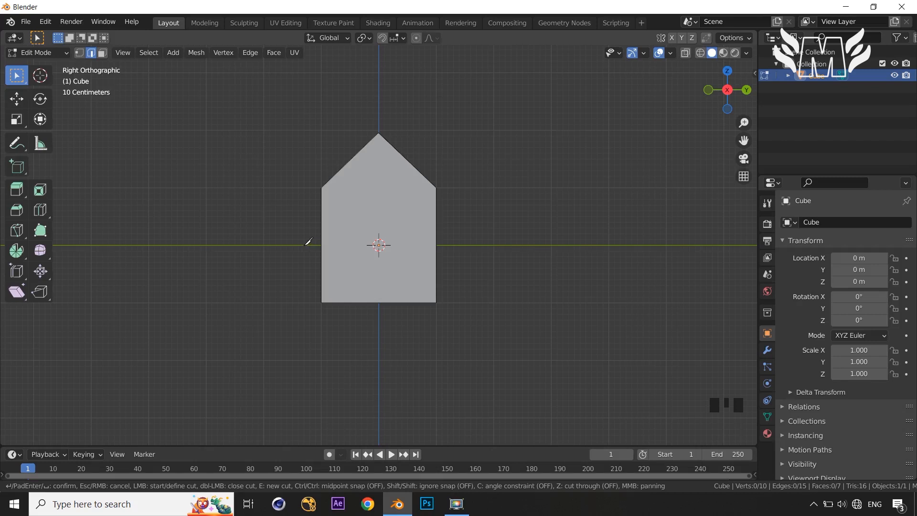
key(c)
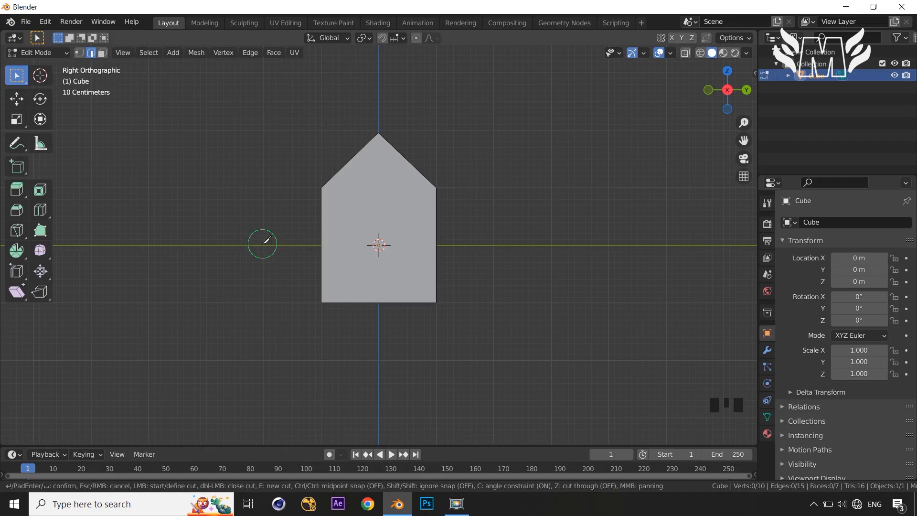
click(262, 245)
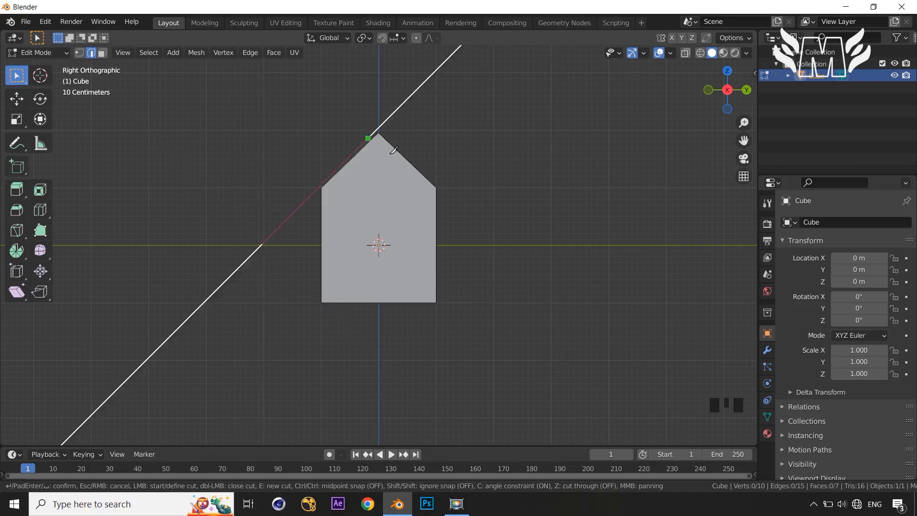
click(476, 244)
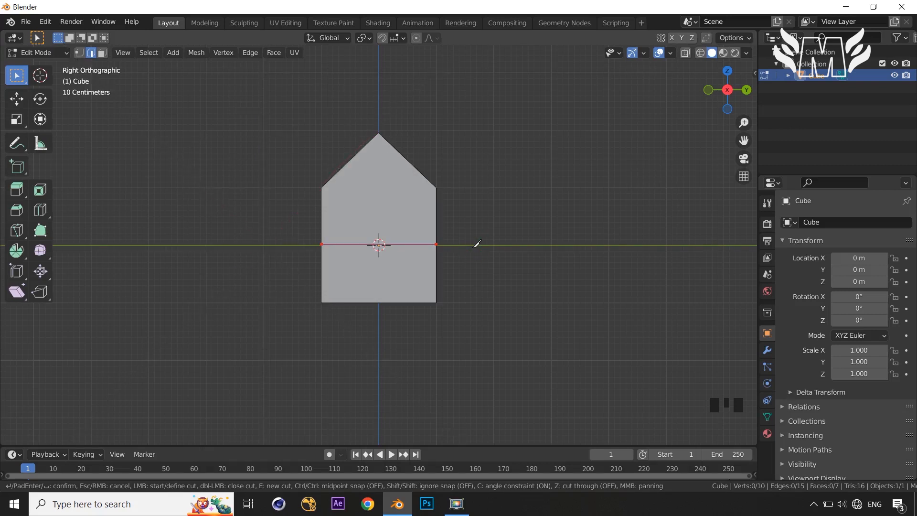
key(Return)
middle_drag(495, 254, 399, 290)
scroll(428, 256, up, 3)
scroll(455, 254, down, 1)
scroll(472, 264, down, 3)
scroll(472, 263, up, 2)
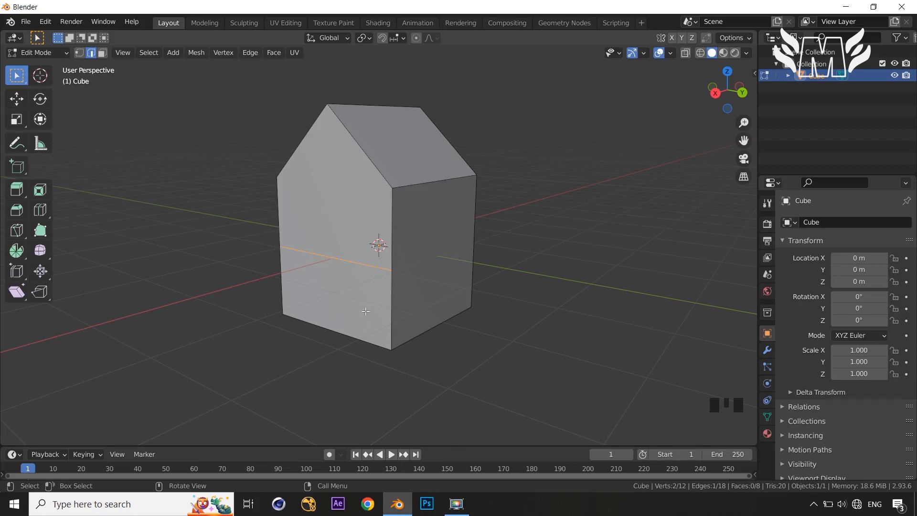
- In perspective view, make an angle-constrained diagonal Knife cut from the gable's base edge across the side wall to just below its far eave corner
key(k)
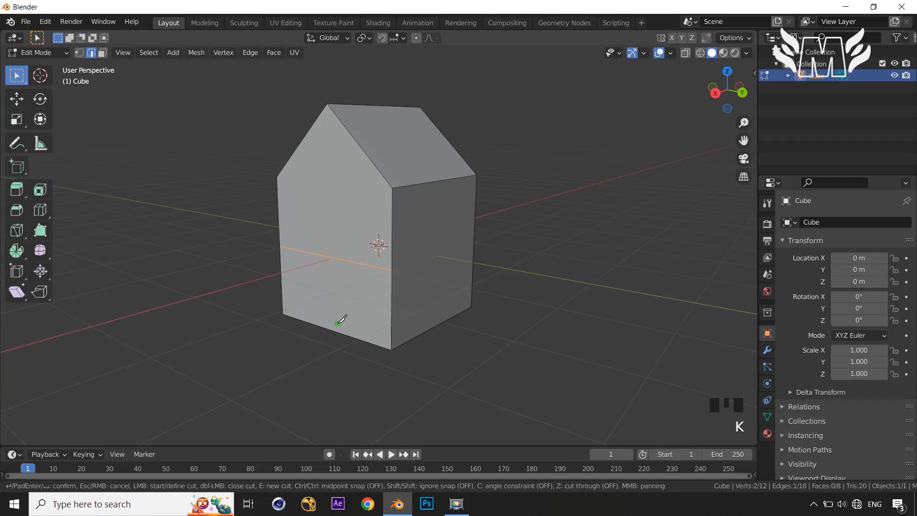
key(c)
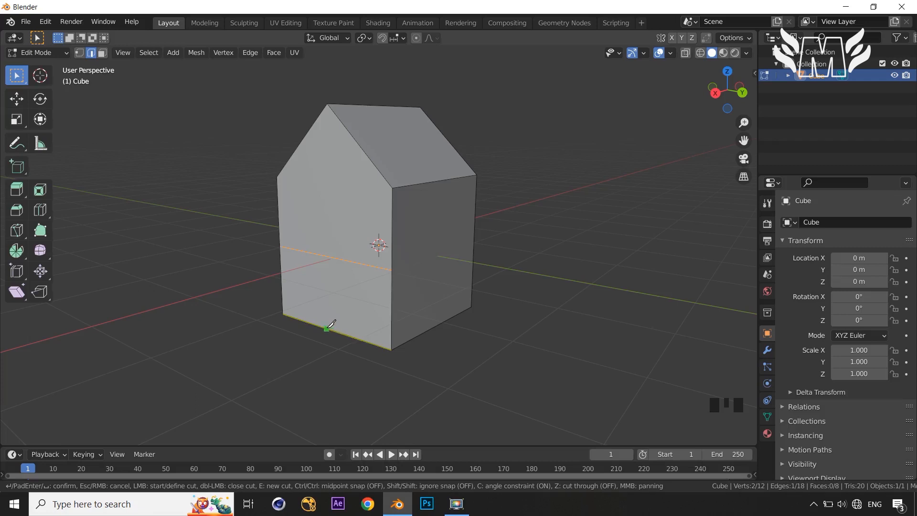
click(327, 328)
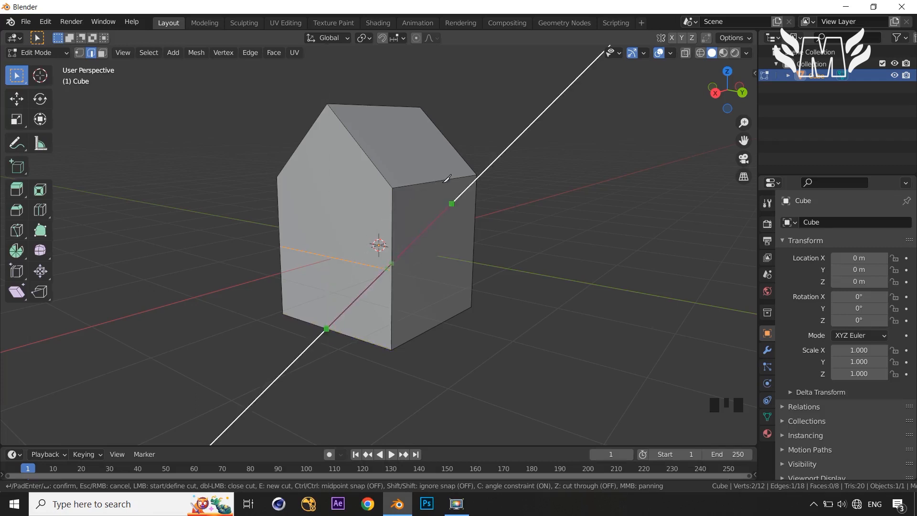
click(475, 177)
click(502, 152)
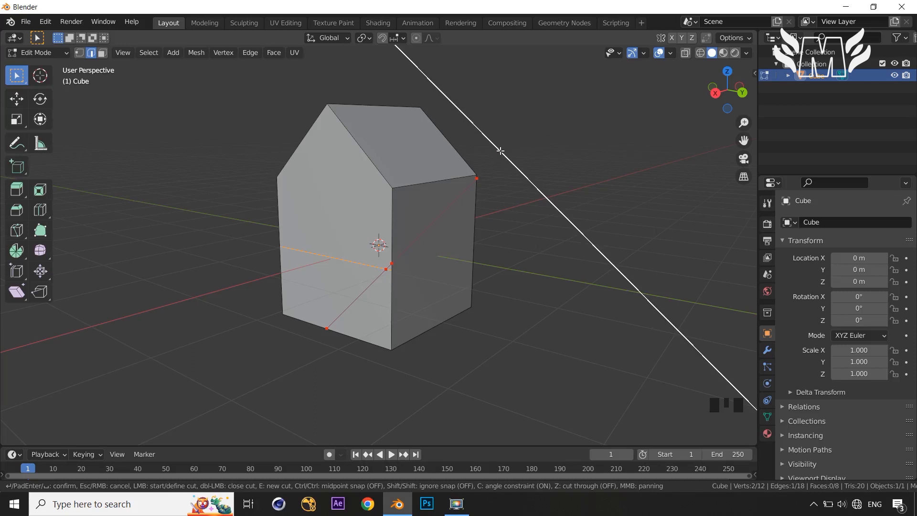
key(Return)
- Examine the angle-constrained cuts on the gable and side walls from several angles, including the right and front orthographic views
middle_drag(528, 164, 449, 180)
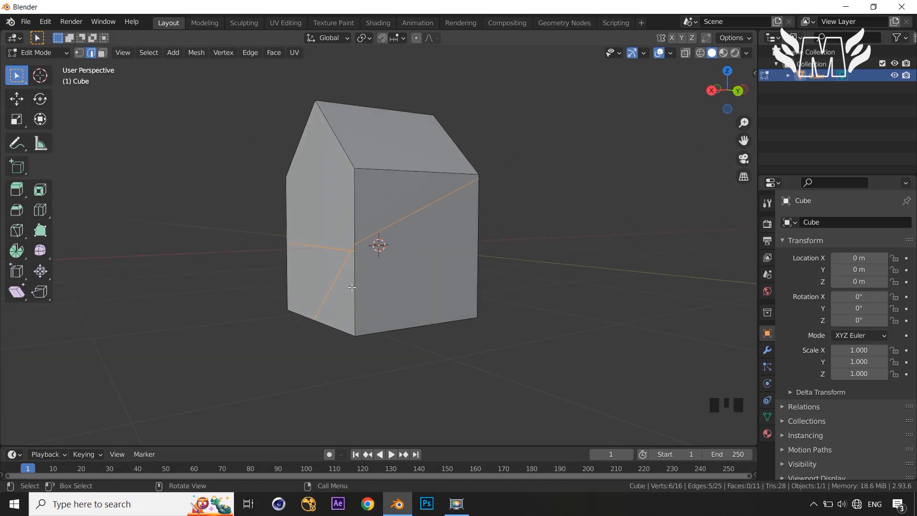
middle_drag(357, 300, 392, 297)
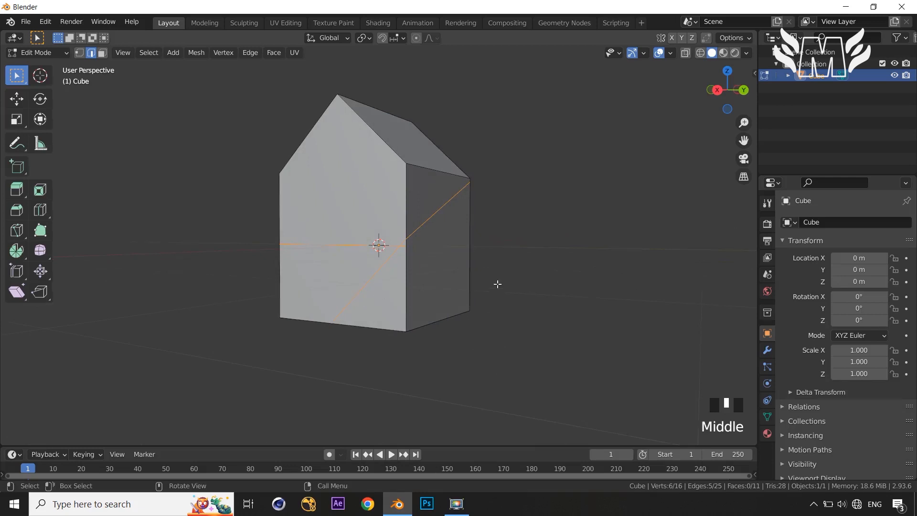
middle_drag(497, 284, 479, 291)
scroll(469, 285, up, 2)
scroll(487, 296, down, 2)
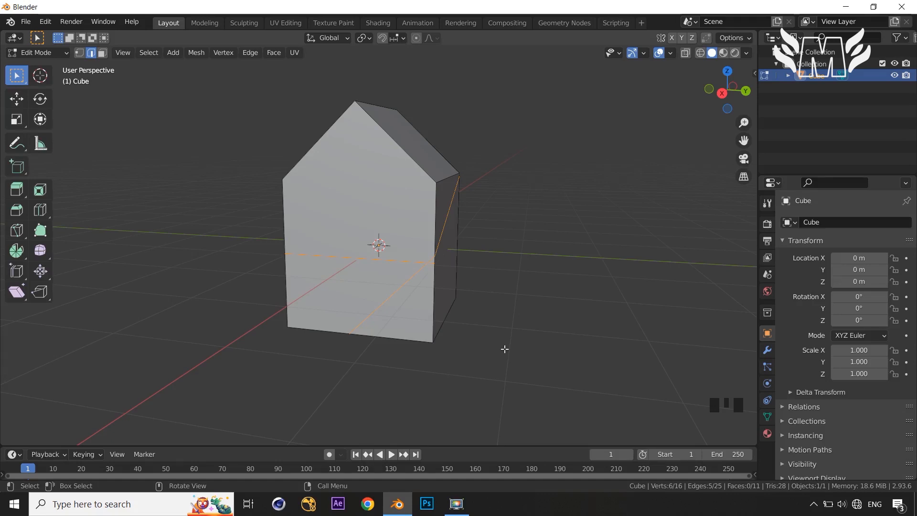
scroll(504, 349, up, 2)
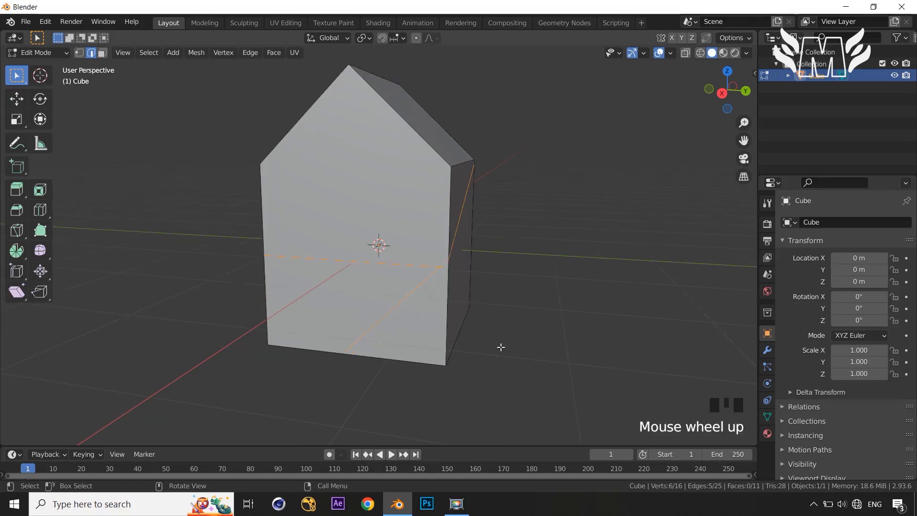
middle_drag(500, 346, 482, 337)
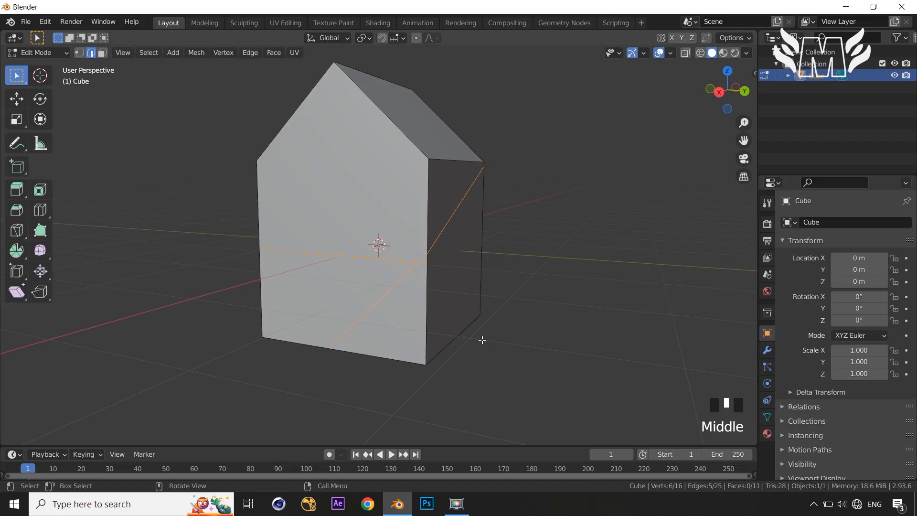
key(KP_3)
key(KP_1)
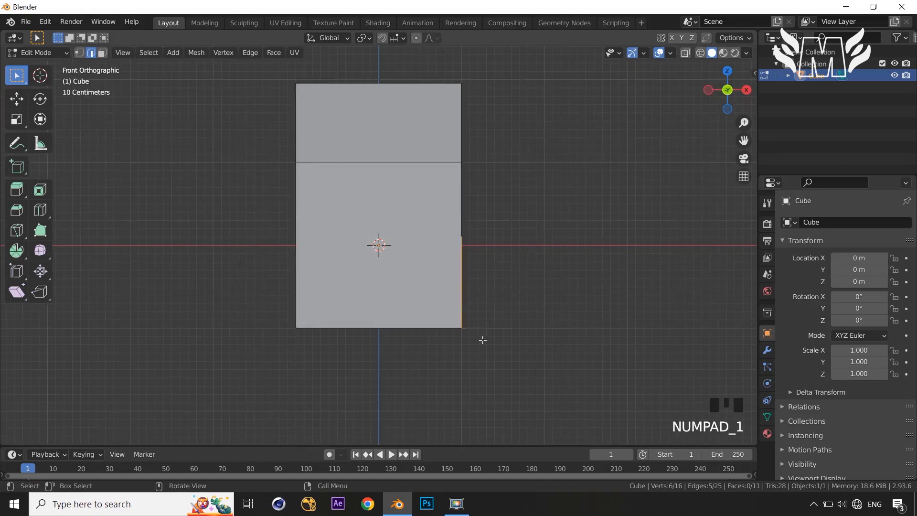
- Undo both angle-constrained Knife cuts
middle_drag(582, 345, 552, 293)
scroll(530, 303, down, 2)
scroll(540, 294, up, 1)
key(ctrl+z)
key(ctrl+z)
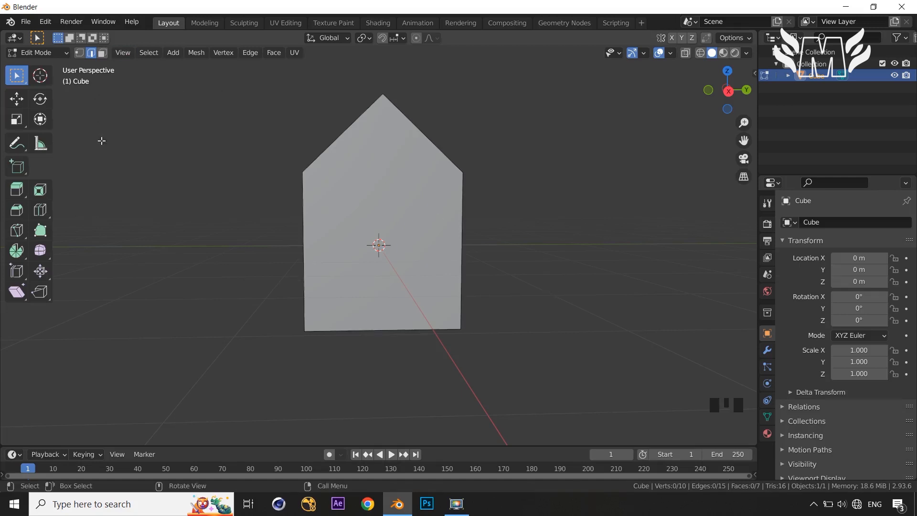
key(k)
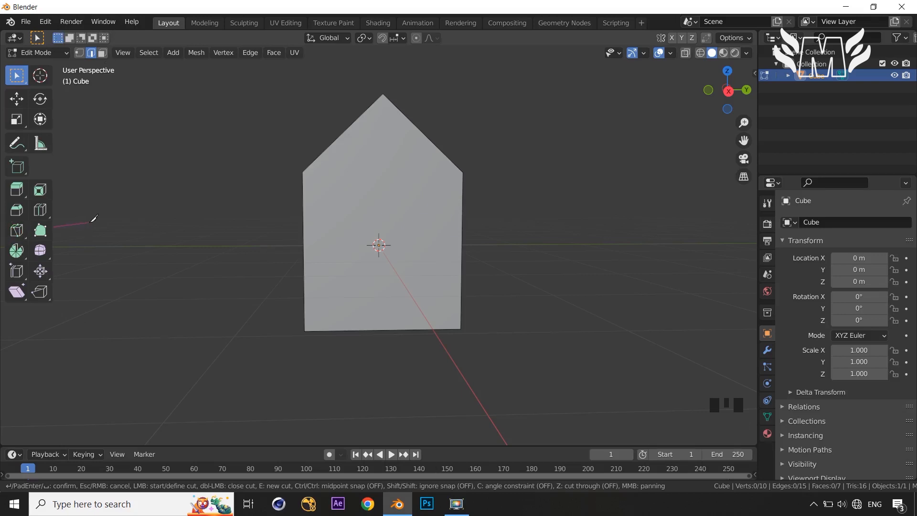
key(Escape)
click(16, 231)
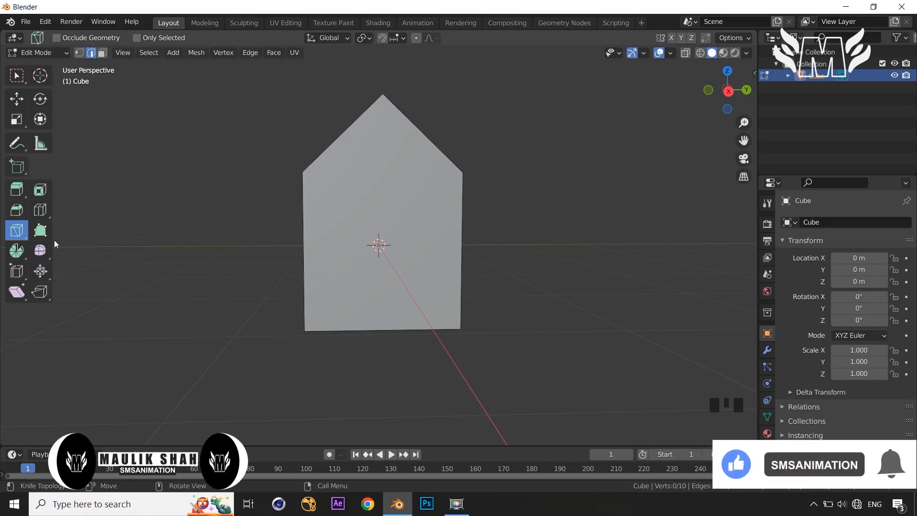
click(16, 75)
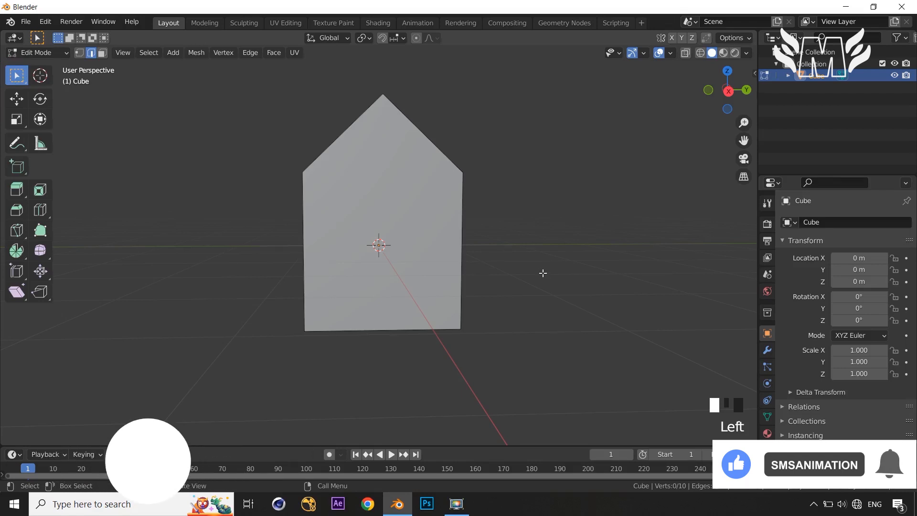
- In right orthographic view, make a horizontal mid-height Knife cut through the whole house with angle constraint and cut through on
key(KP_3)
key(k)
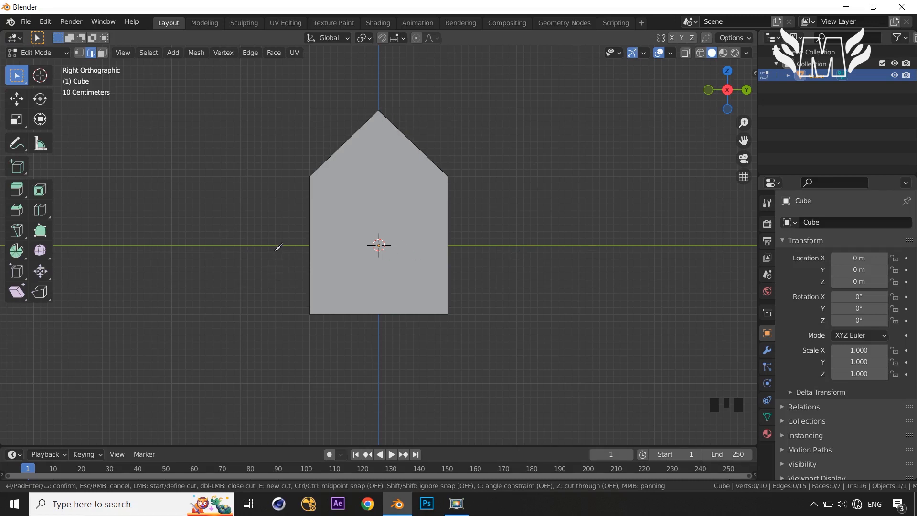
key(c)
key(z)
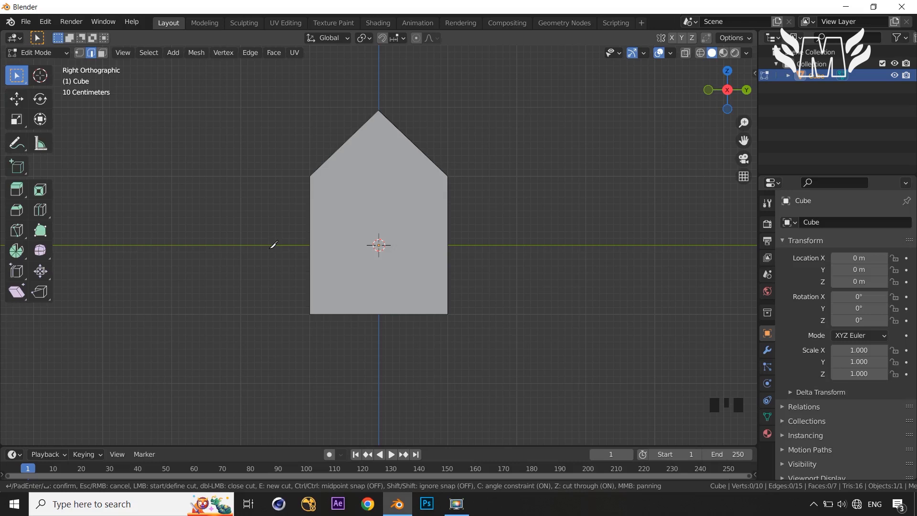
click(267, 245)
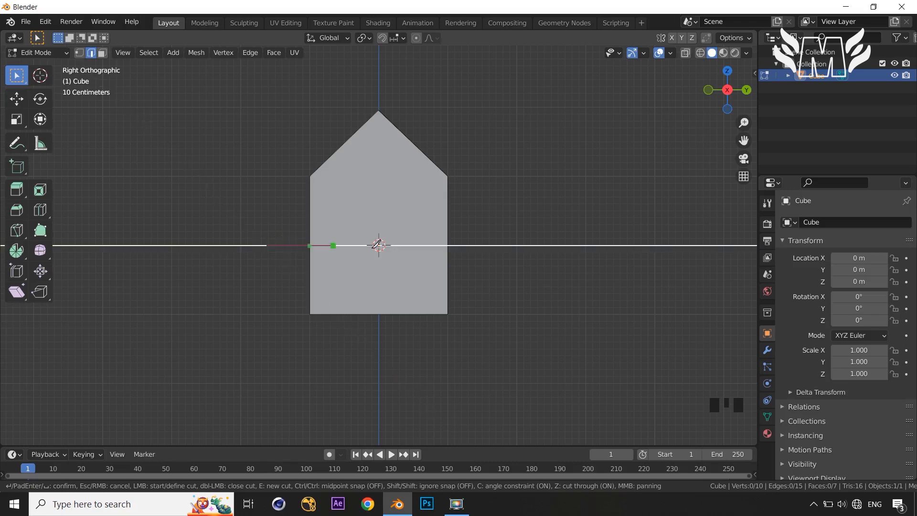
click(510, 245)
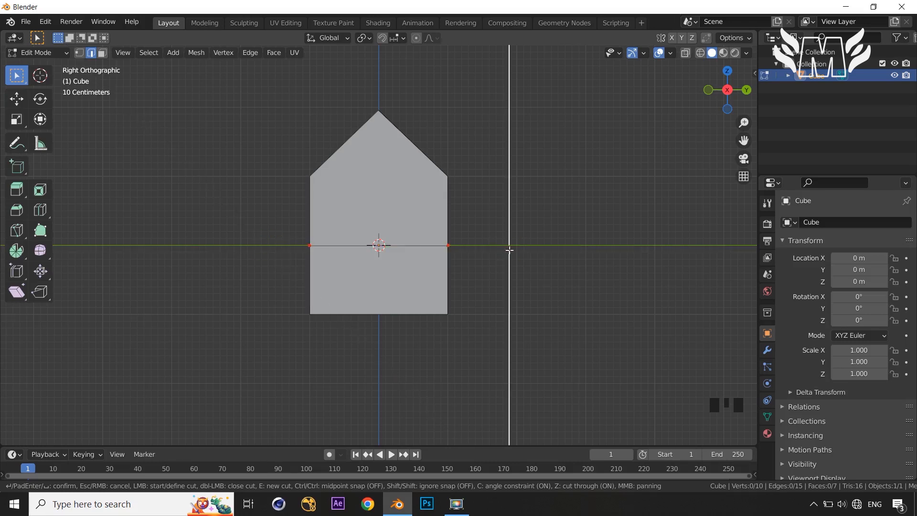
key(Return)
middle_drag(518, 258, 375, 333)
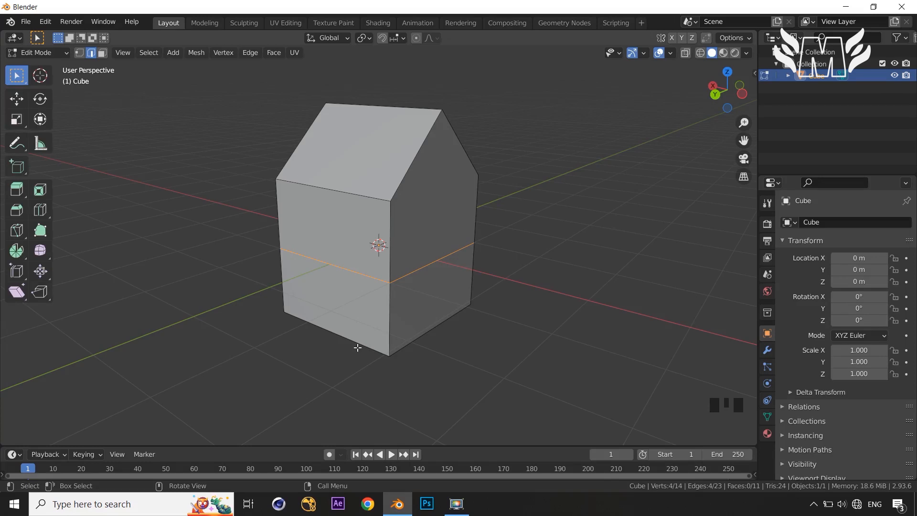
- In perspective view, make a near-vertical Knife cut with cut through on, from below the side wall's base to above the roof ridge
key(k)
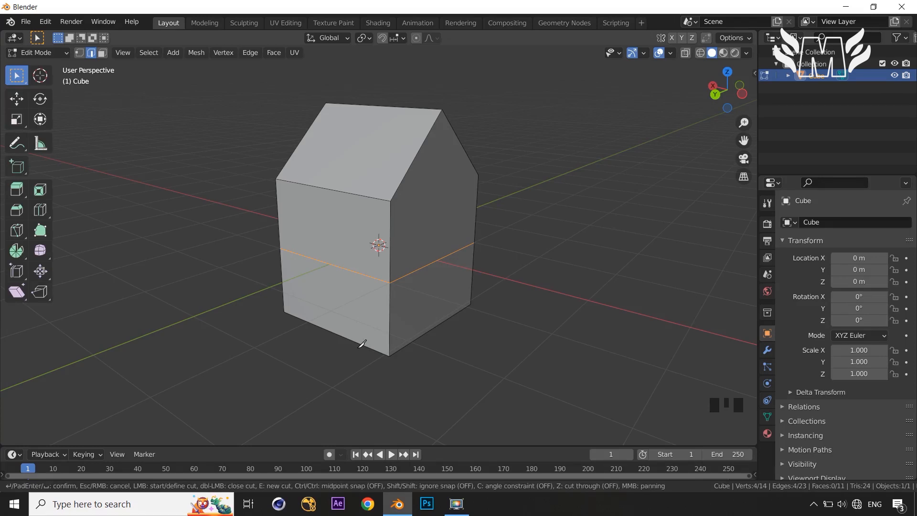
key(z)
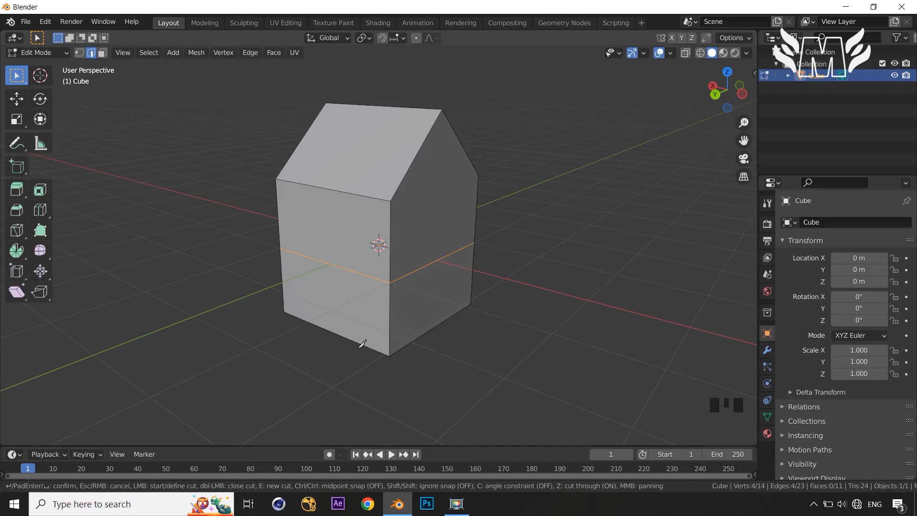
click(361, 377)
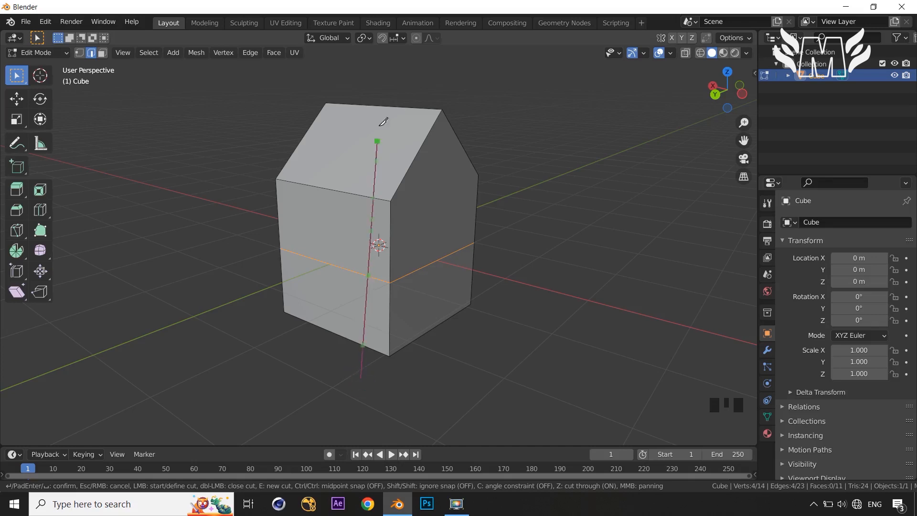
click(384, 78)
key(Return)
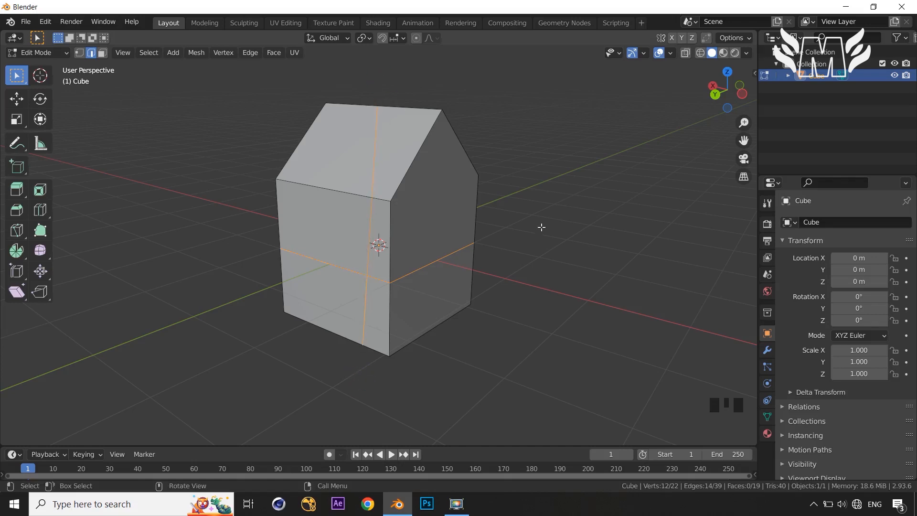
- Examine the cut-through lines on the house's walls and roof from several angles
middle_drag(542, 229, 538, 284)
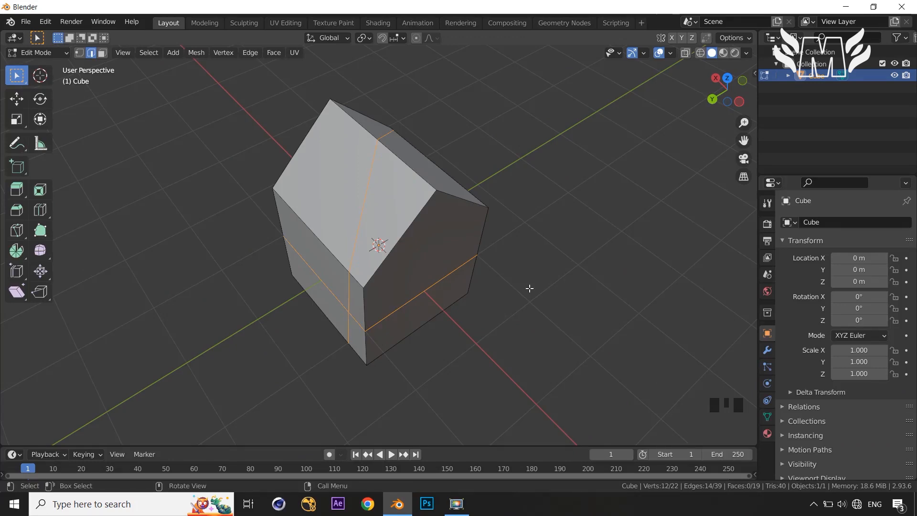
middle_drag(530, 288, 547, 262)
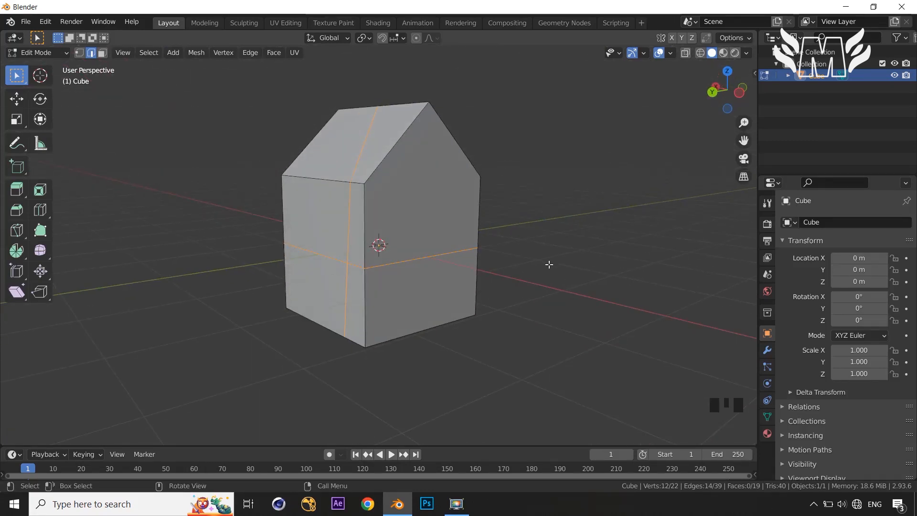
middle_drag(549, 265, 563, 311)
scroll(589, 286, up, 2)
scroll(587, 289, down, 2)
scroll(582, 290, down, 1)
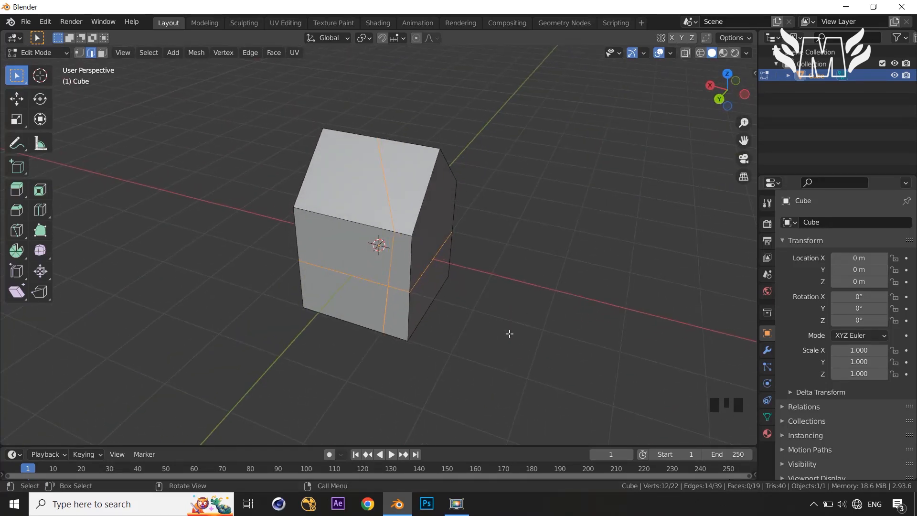
middle_drag(509, 333, 541, 308)
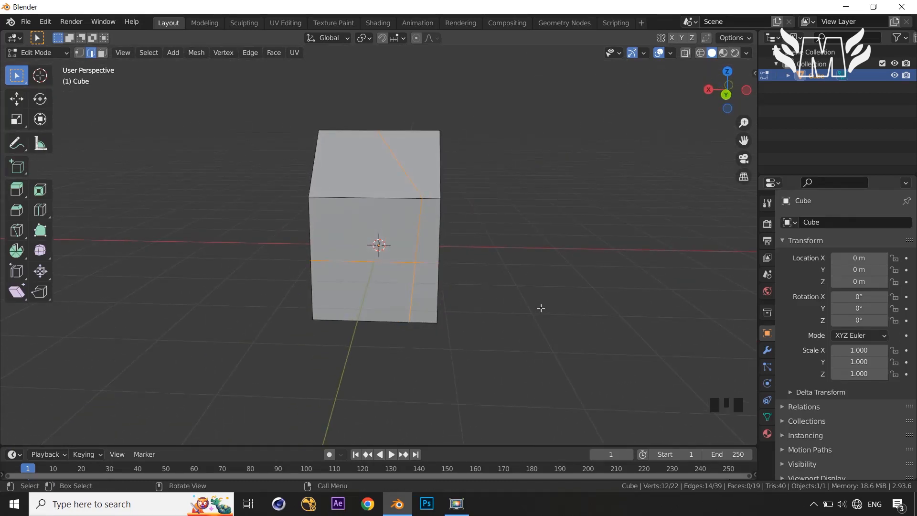
- Delete the house in Object Mode and add a new cube mesh
key(Tab)
key(a)
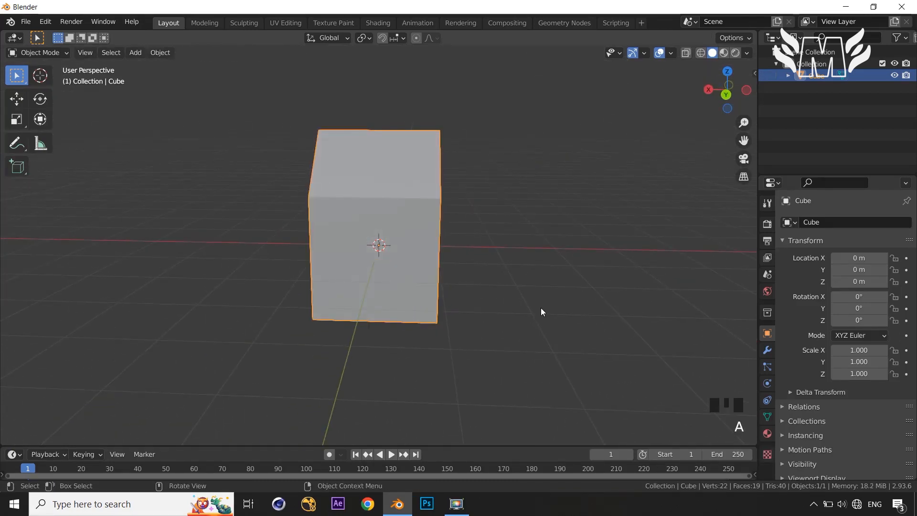
key(x)
click(540, 307)
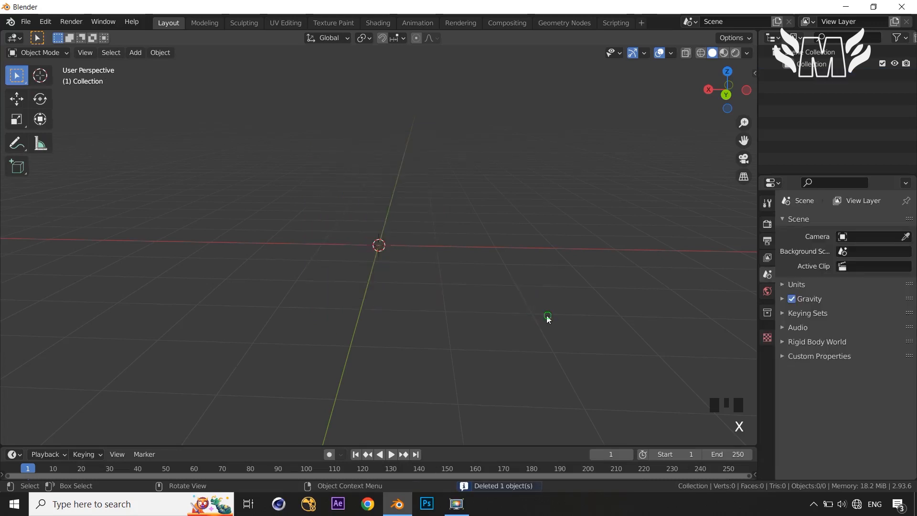
middle_drag(541, 307, 541, 314)
key(shift+a)
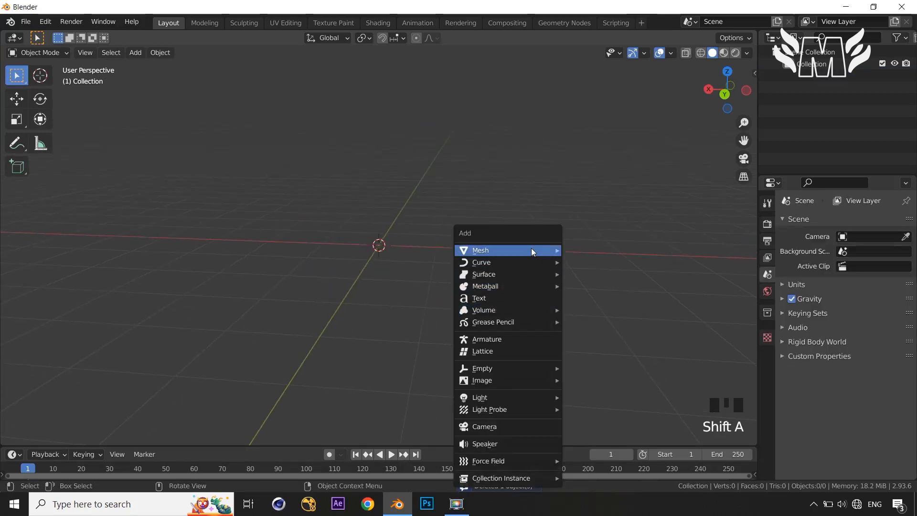
mouse_move(558, 248)
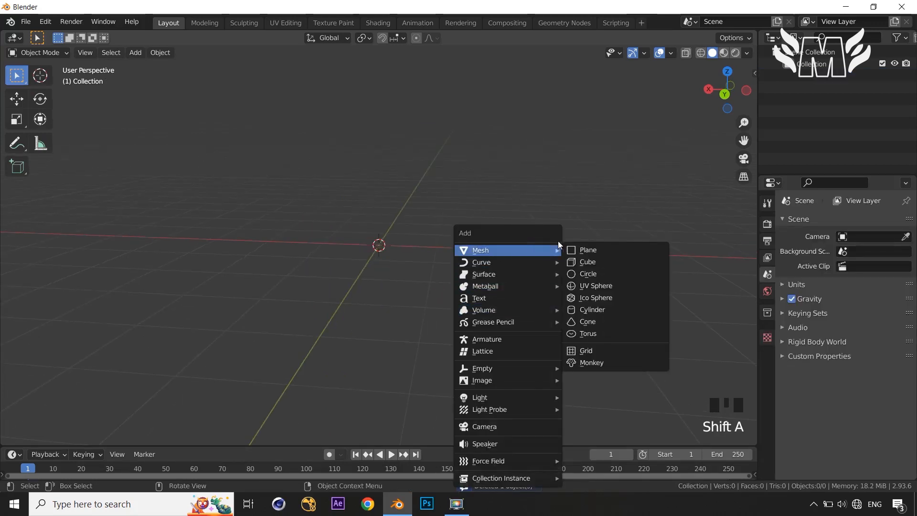
click(604, 262)
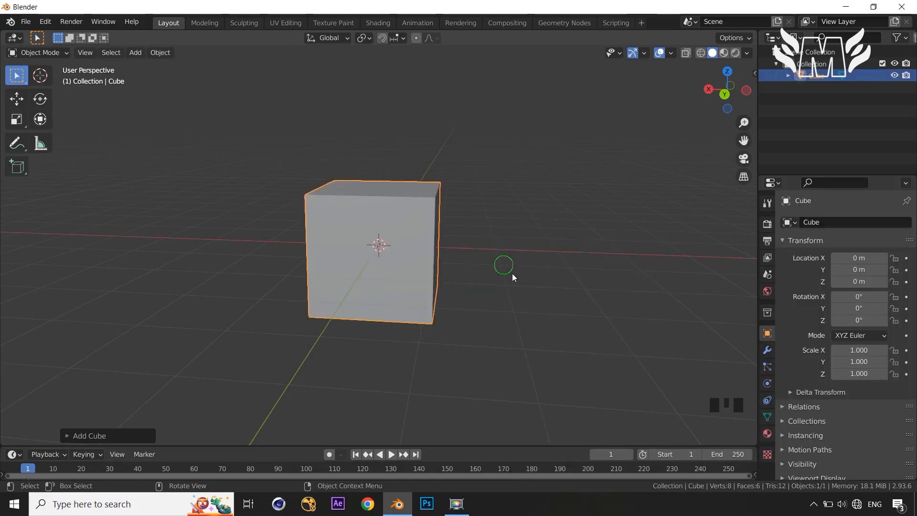
- Move the new cube up 1 m along the global Z axis
middle_drag(512, 273, 523, 280)
key(g)
middle_click(523, 280)
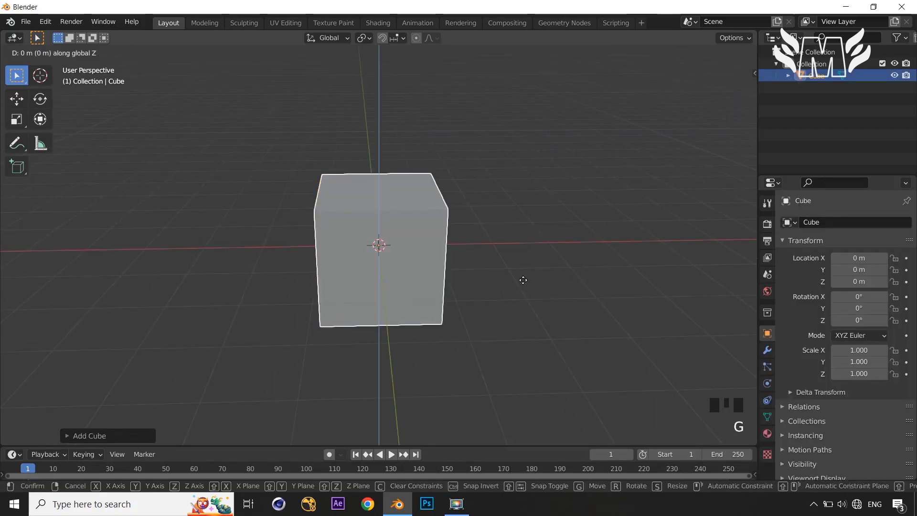
click(563, 288)
middle_drag(563, 288, 534, 267)
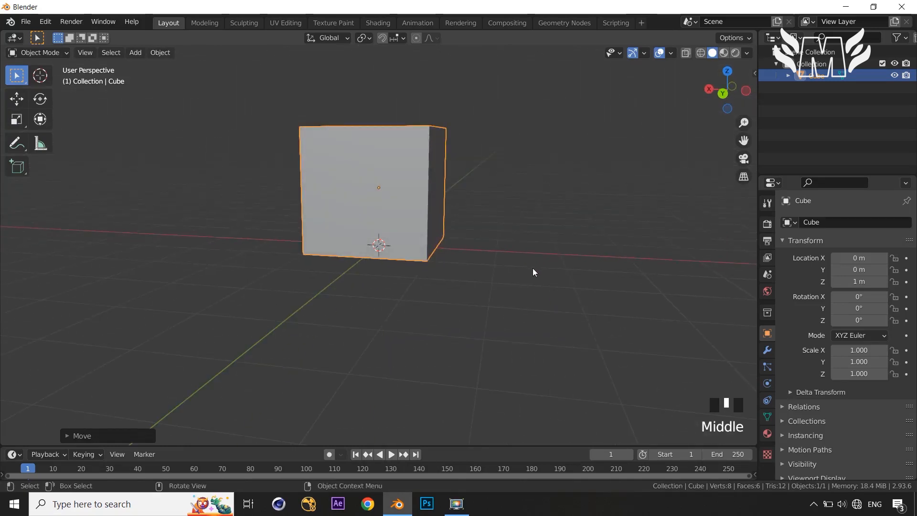
scroll(532, 268, up, 1)
scroll(534, 285, down, 1)
shift+middle_drag(533, 302, 521, 337)
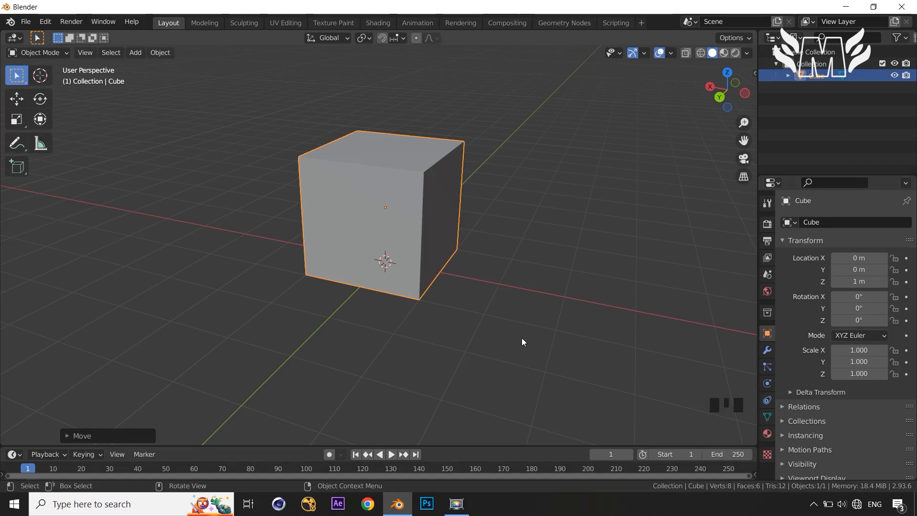
- In Edit Mode, use the Bisect tool to cut the whole cube with a near-vertical line from below its front face to above its top
key(Tab)
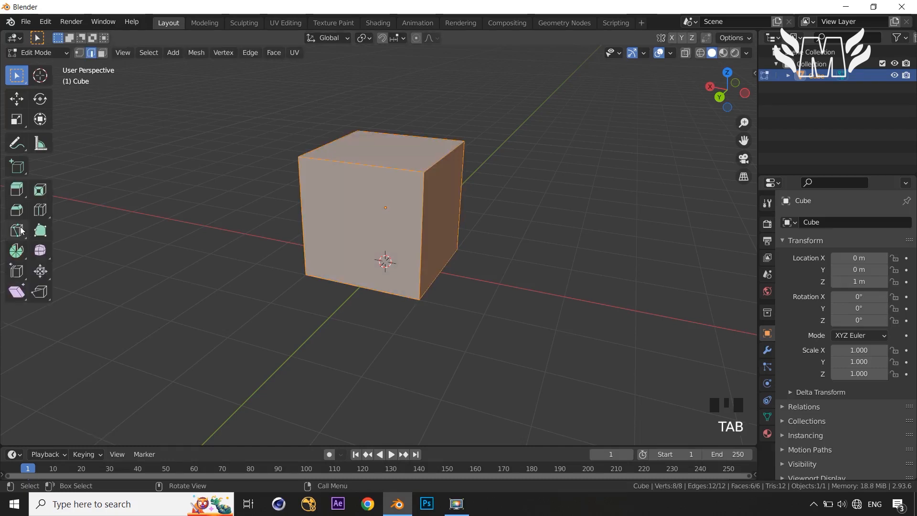
drag(21, 231, 81, 259)
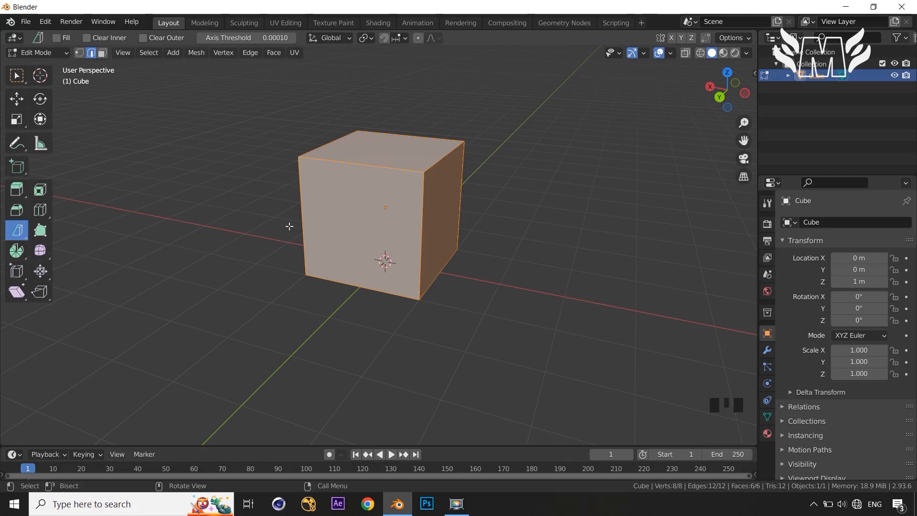
drag(357, 325, 391, 98)
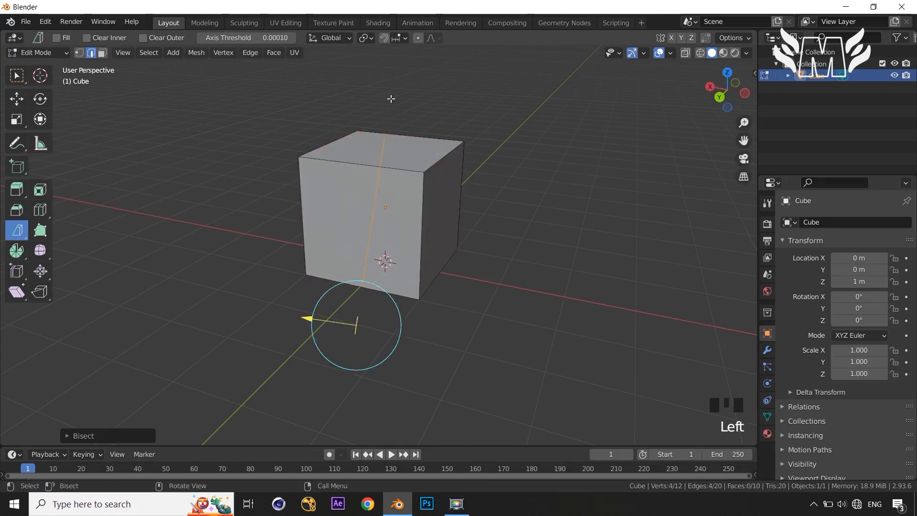
middle_drag(543, 219, 567, 222)
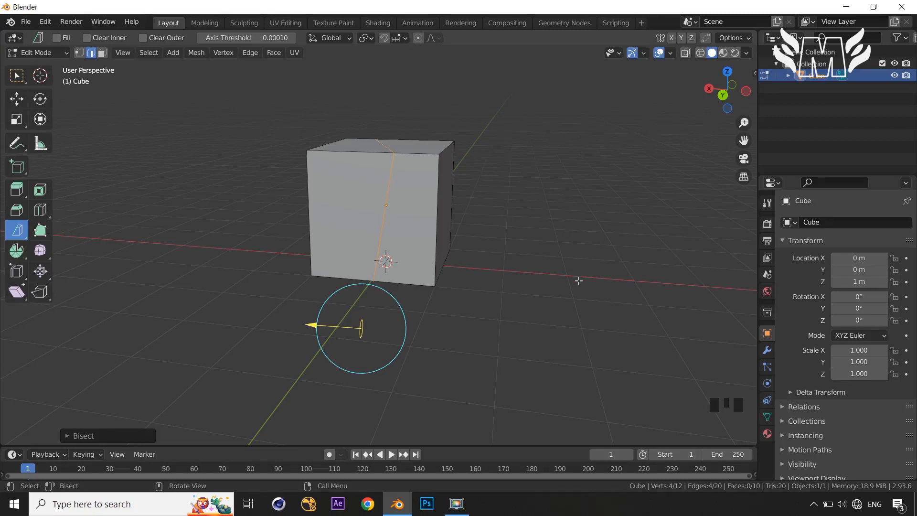
scroll(579, 281, up, 1)
scroll(578, 281, down, 1)
- Shift and tilt the Bisect plane freehand to about point -0.234, -0.243, 1.57 m and normal 0.917, 0.304, 0.259
mouse_move(311, 326)
mouse_down()
mouse_move(248, 322)
mouse_move(351, 323)
mouse_move(286, 327)
mouse_move(319, 329)
mouse_move(303, 332)
mouse_move(313, 340)
mouse_up()
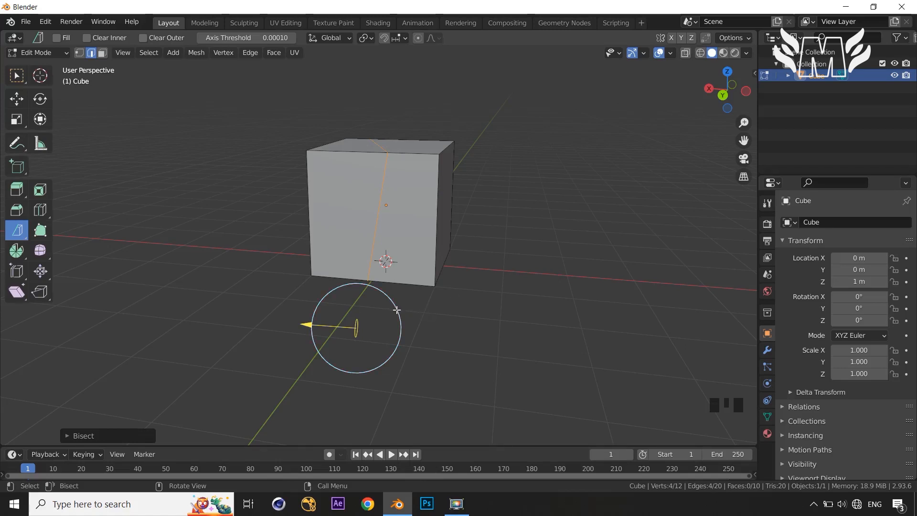
drag(396, 310, 396, 144)
middle_drag(401, 124, 410, 117)
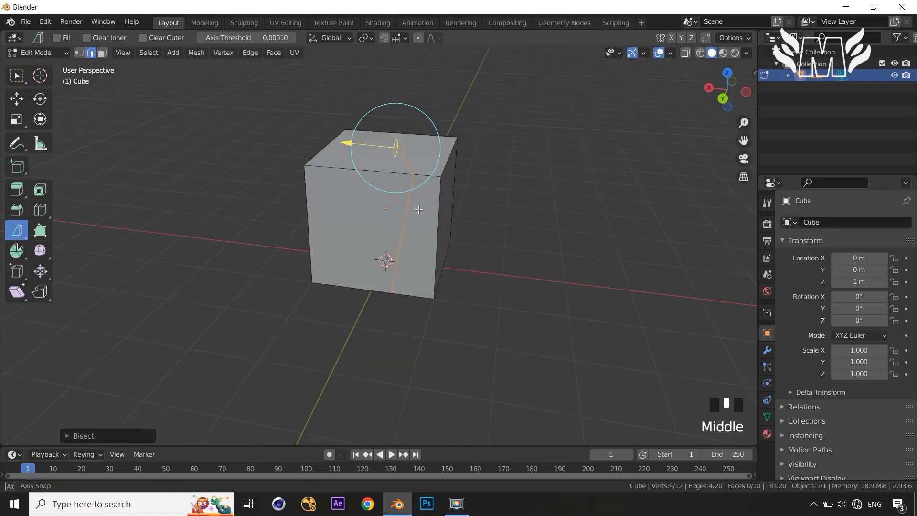
drag(418, 112, 403, 174)
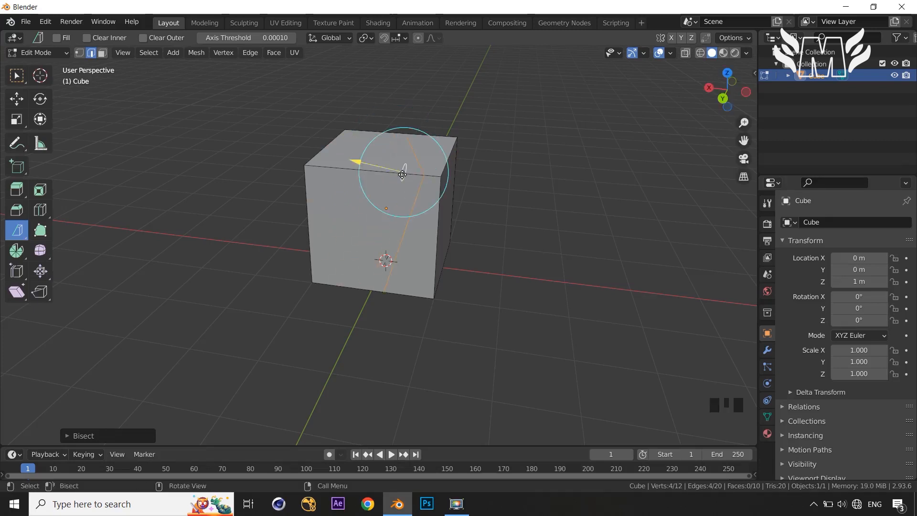
- Set the Bisect plane point to X -0.274 m and Y -0.123 m, and the plane normal to -0.183, 0.424, 0.019
click(67, 435)
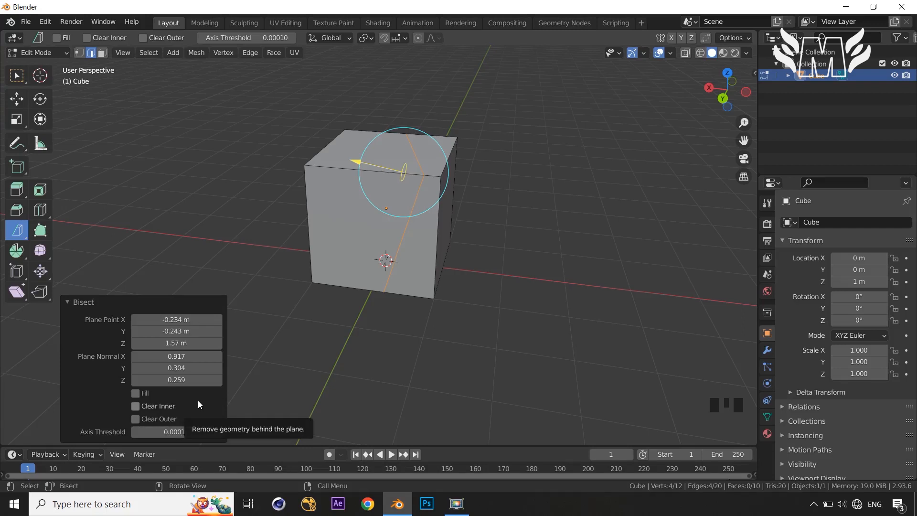
drag(166, 319, 150, 319)
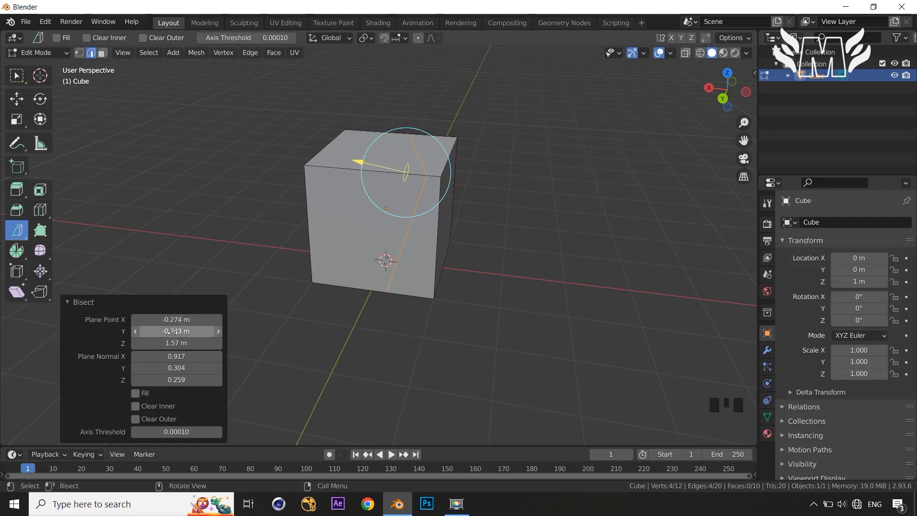
drag(174, 331, 153, 381)
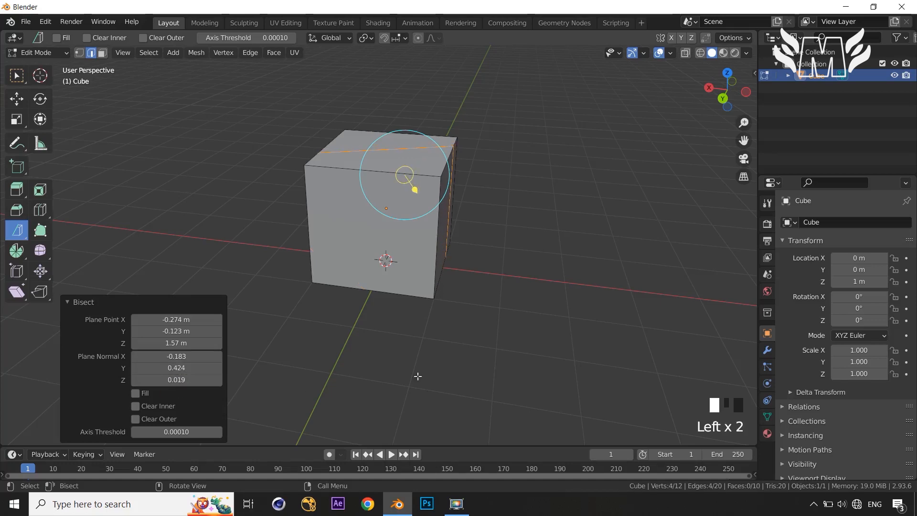
middle_drag(494, 338, 386, 334)
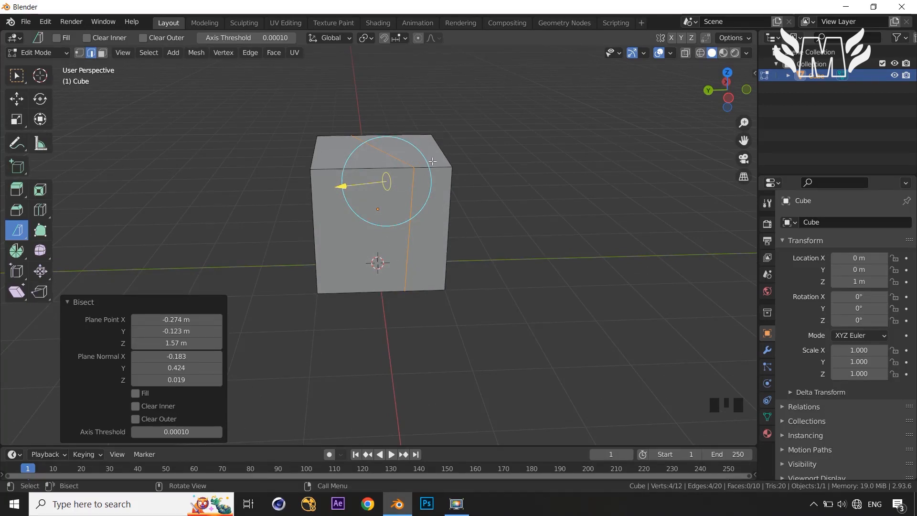
- Remove the cube's geometry behind the Bisect plane with Clear Inner and cap the open cut with Fill
click(136, 406)
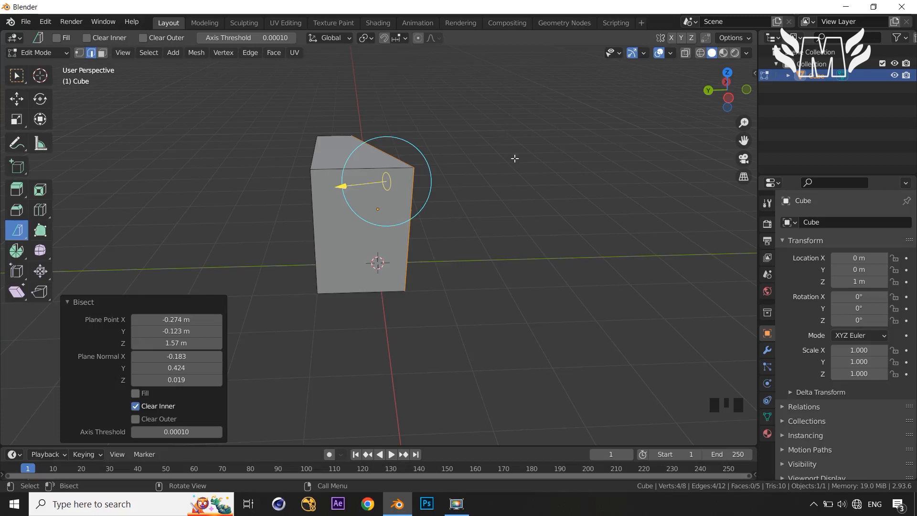
middle_drag(543, 201, 352, 248)
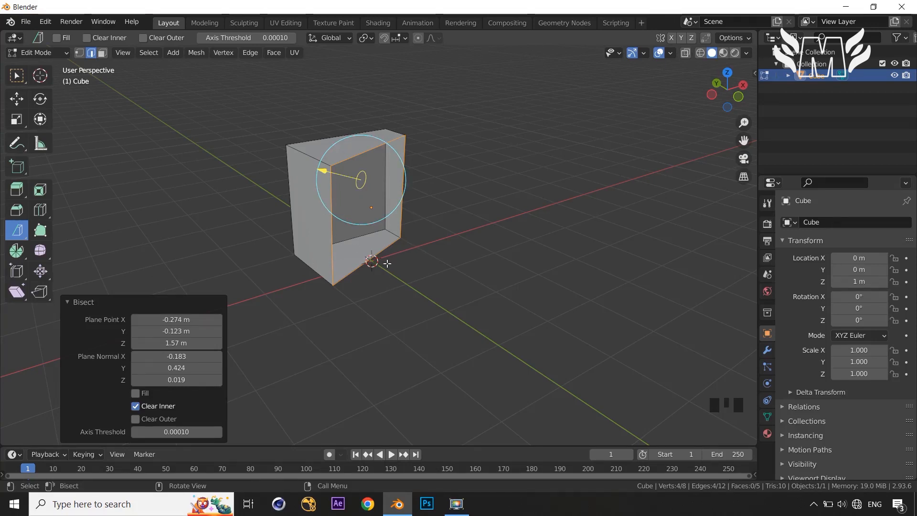
click(135, 394)
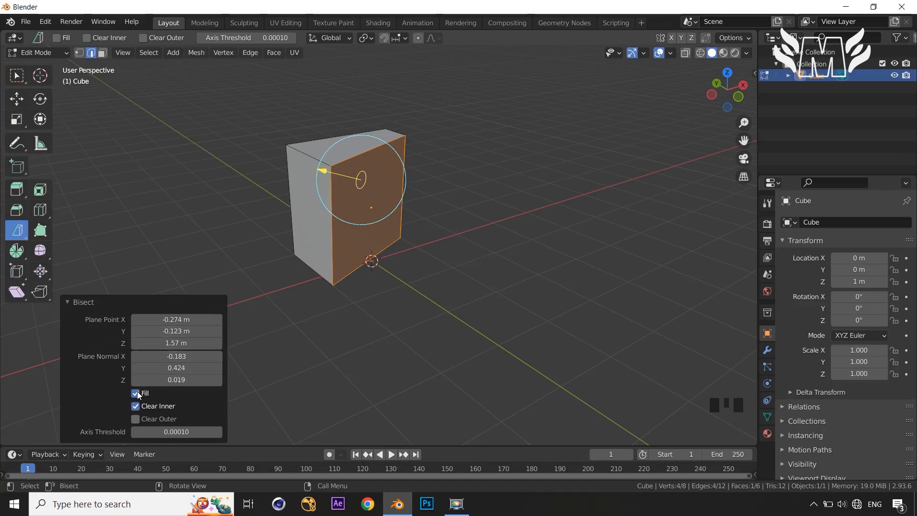
- Turn off Clear Inner and enable Clear Outer to keep the other side of the bisected cube
click(135, 407)
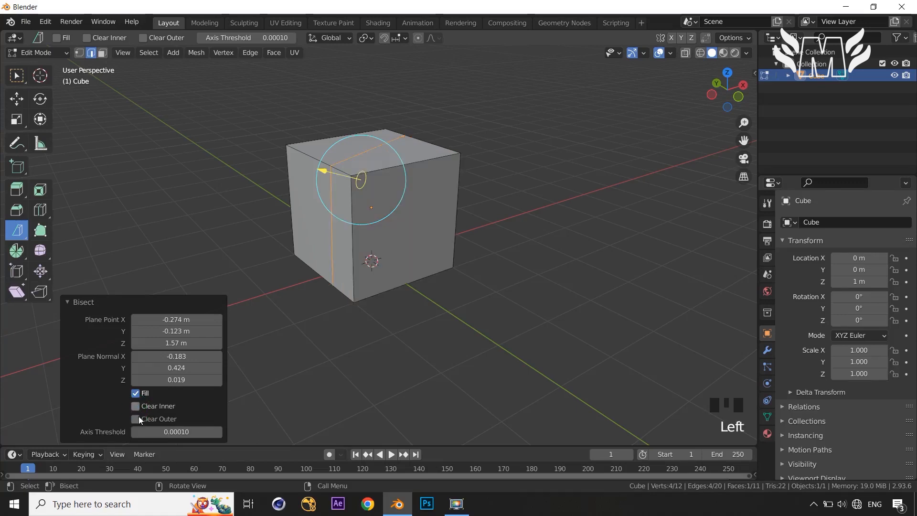
click(135, 420)
middle_drag(303, 338, 364, 338)
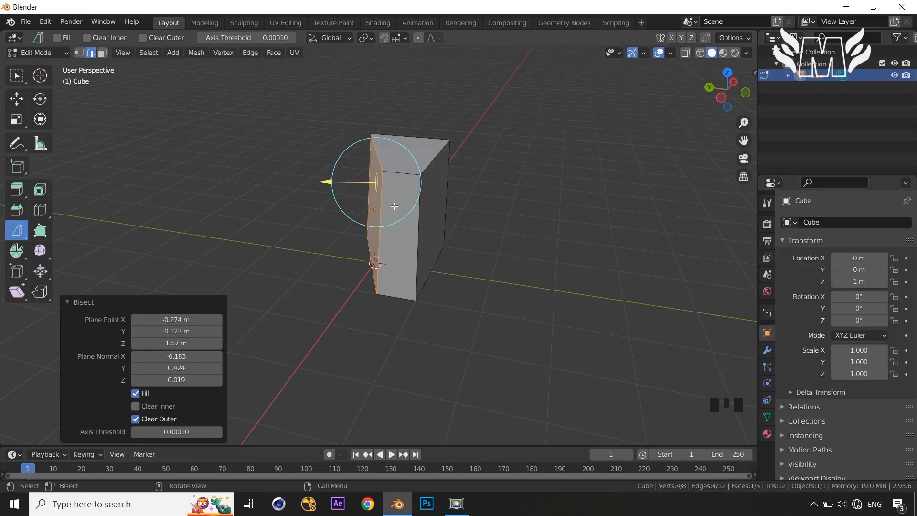
middle_drag(394, 207, 410, 215)
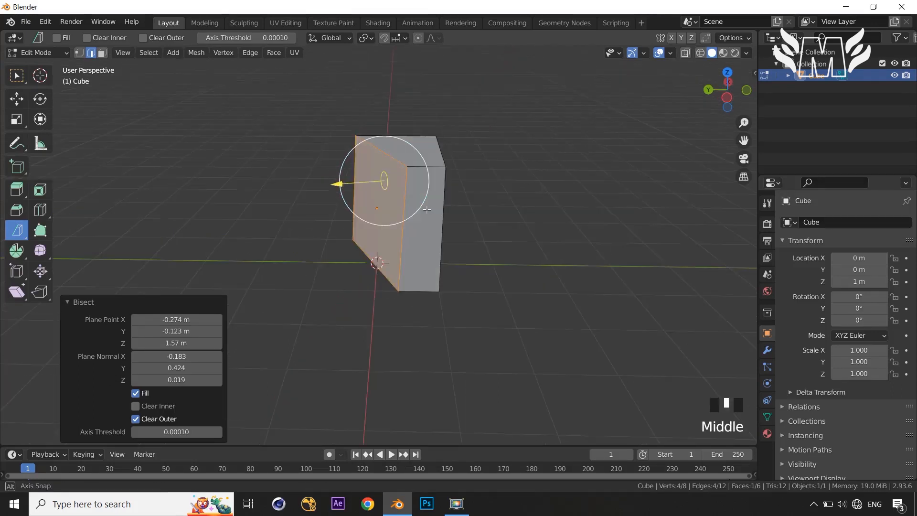
- Toggle Fill on the bisected face for comparison, and turn off Clear Outer and Fill to restore the whole cube
click(136, 393)
click(136, 394)
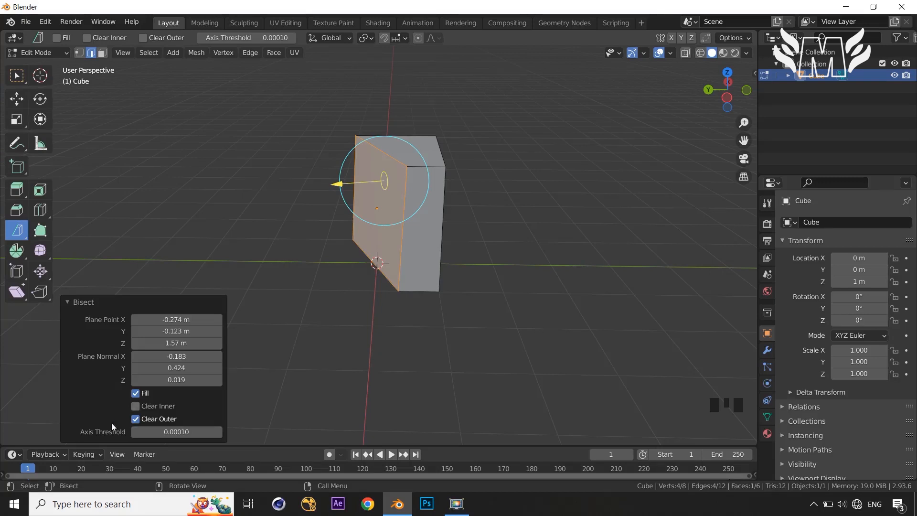
click(135, 419)
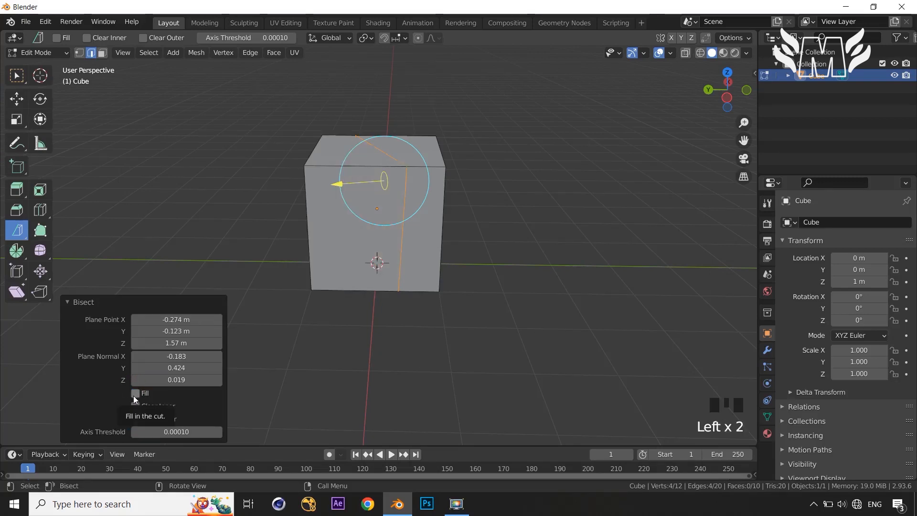
- Toggle Fill on and back off, switch from Bisect to the box selection tool, and deselect the cut edges
click(133, 395)
click(133, 394)
middle_drag(407, 364, 428, 351)
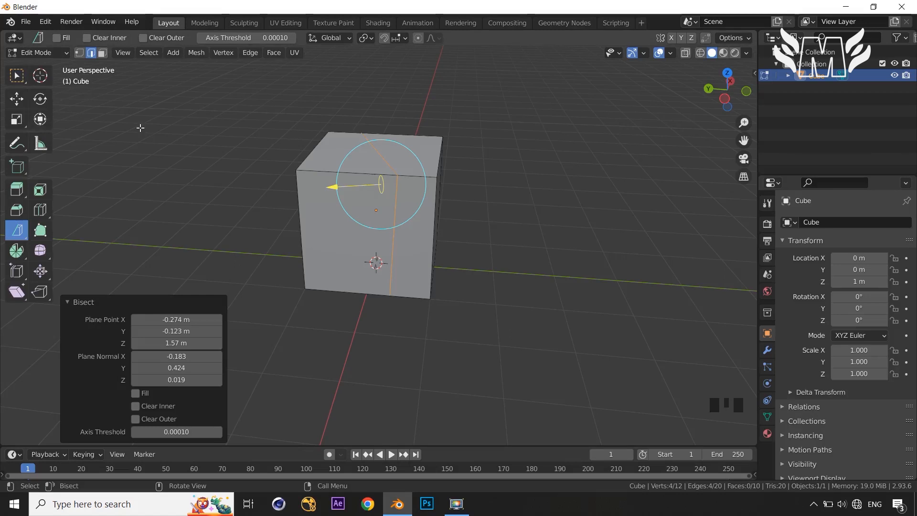
key(w)
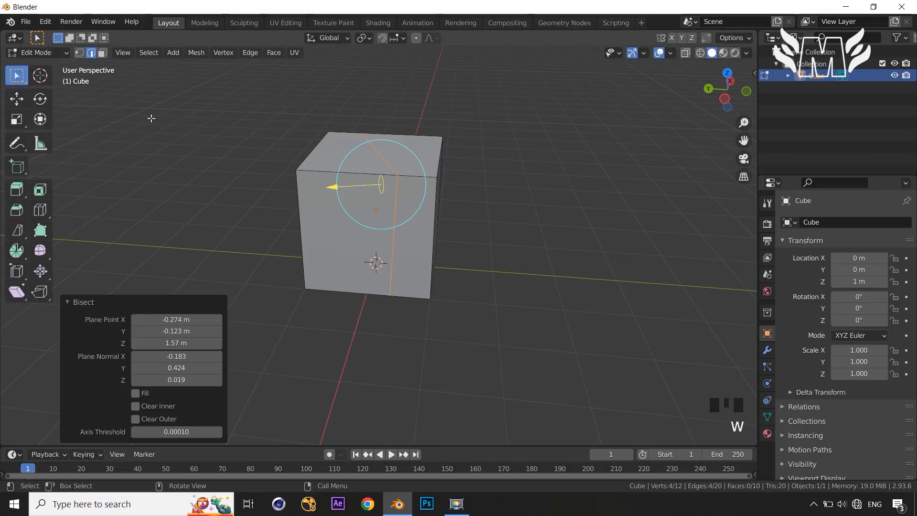
click(149, 118)
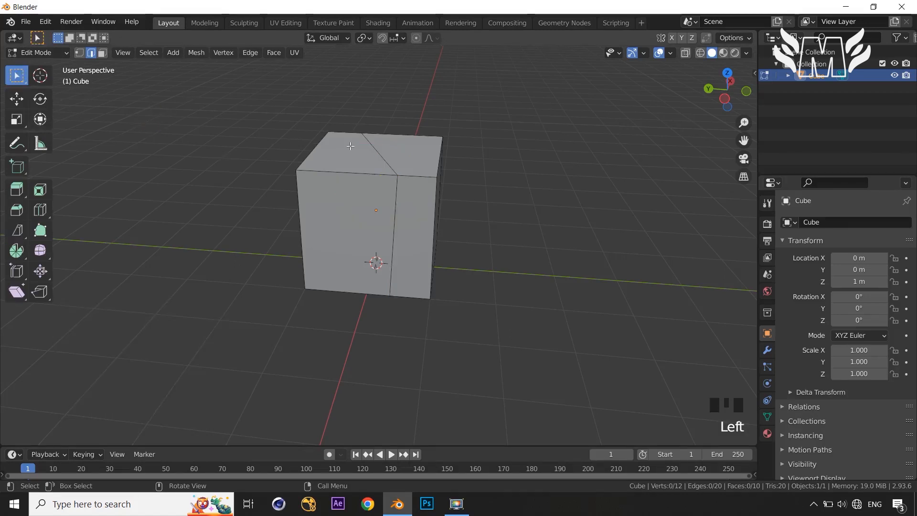
- In face selection mode, select all faces of the cube on the narrower side of the bisect cut
middle_drag(350, 146, 407, 181)
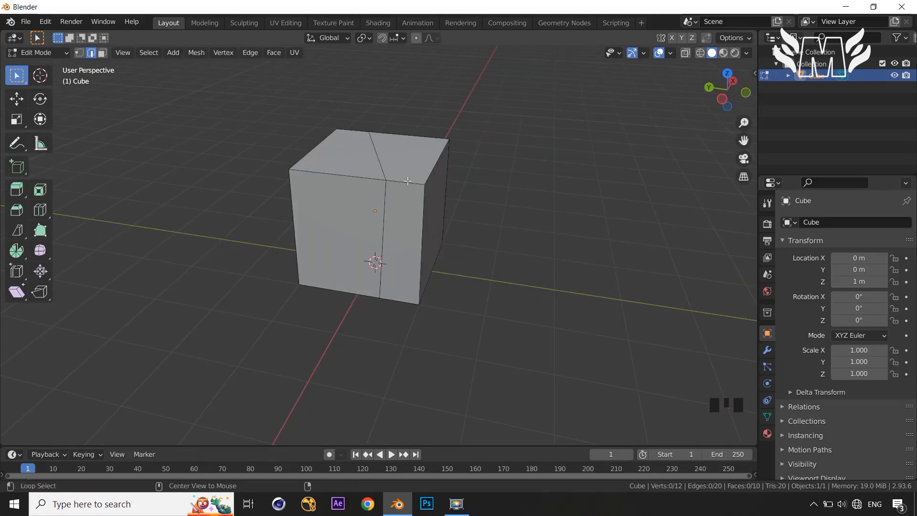
alt+click(407, 181)
key(3)
alt+click(407, 183)
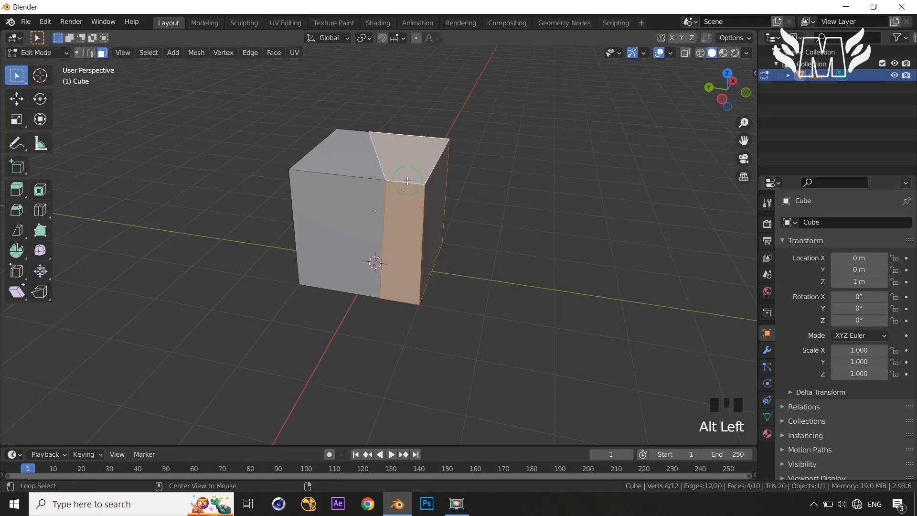
middle_drag(491, 176, 540, 241)
shift+click(423, 215)
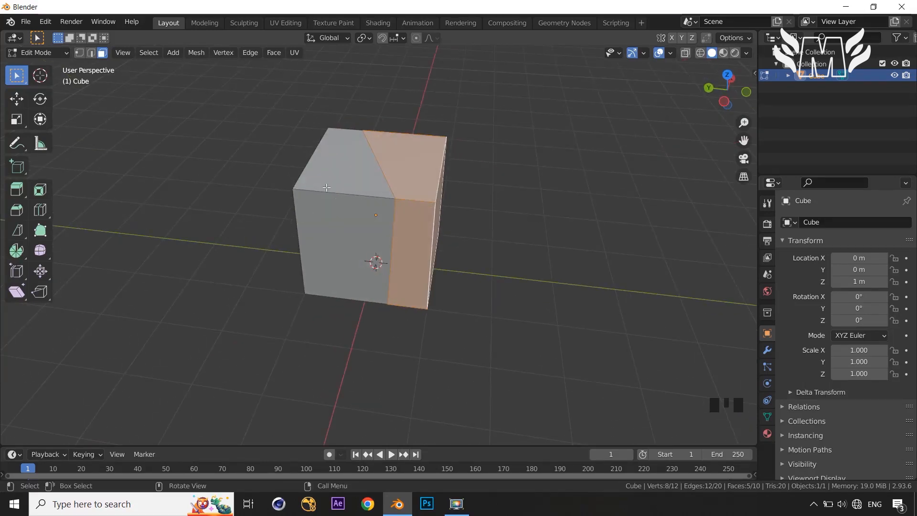
- Invert the face selection and separate the wider side of the bisected cube into its own object
key(ctrl+i)
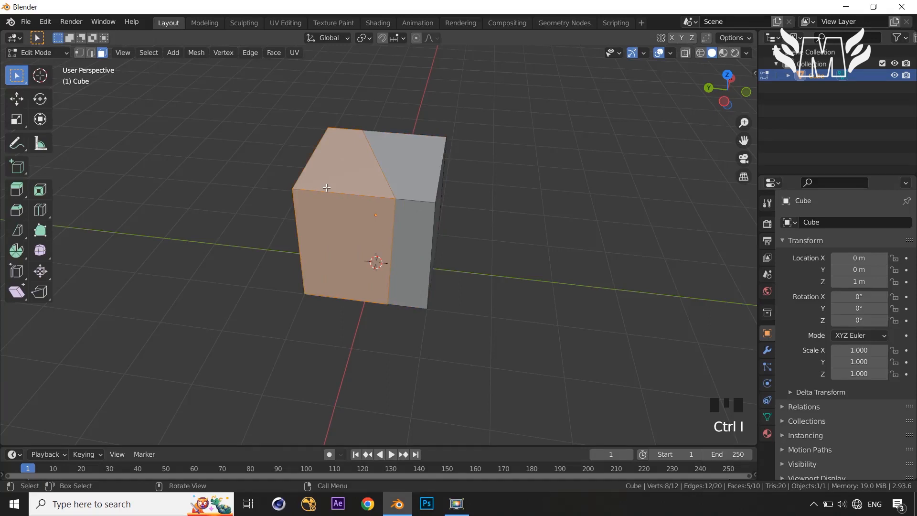
key(p)
click(463, 186)
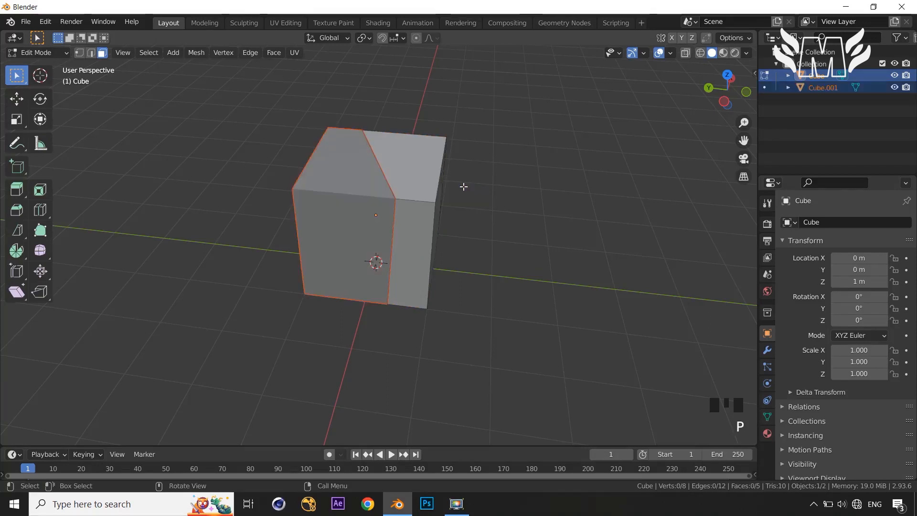
- In Object Mode, move the separated piece about 1.03 m along the Y axis, away from the other half
key(Tab)
click(364, 226)
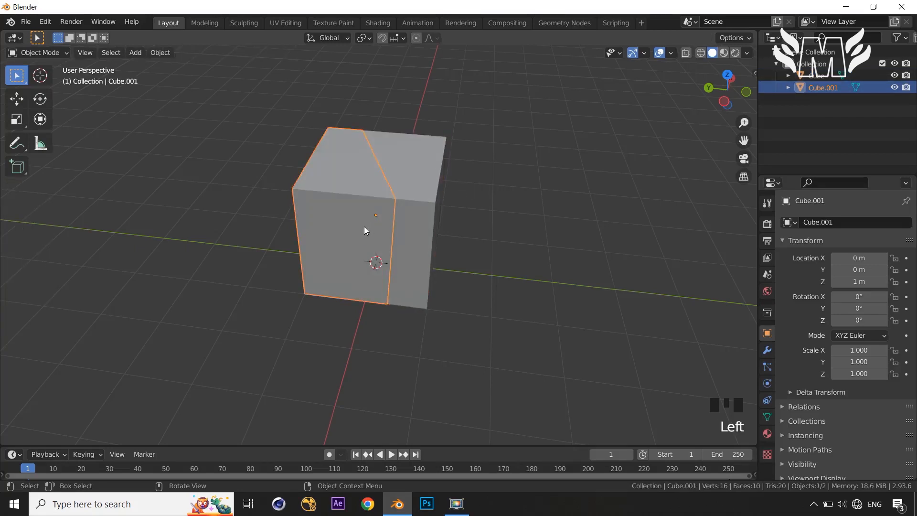
key(g)
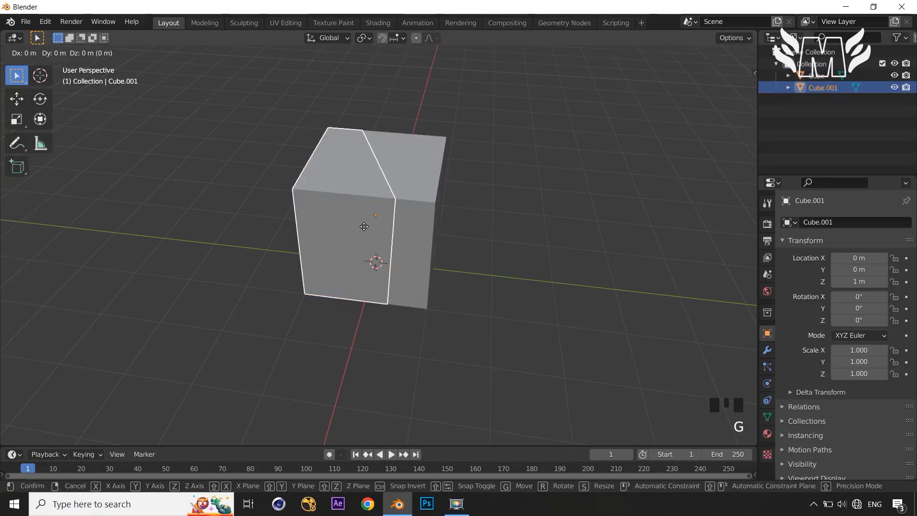
key(y)
click(315, 226)
middle_drag(658, 250, 644, 238)
- Select the open edge loop on the cut side of the separated piece and fill it with a face
key(Tab)
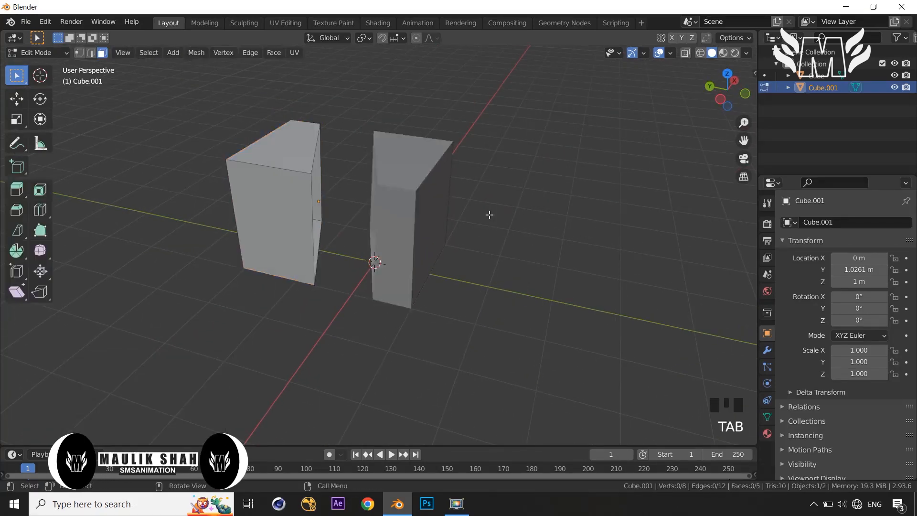
middle_drag(527, 274, 475, 222)
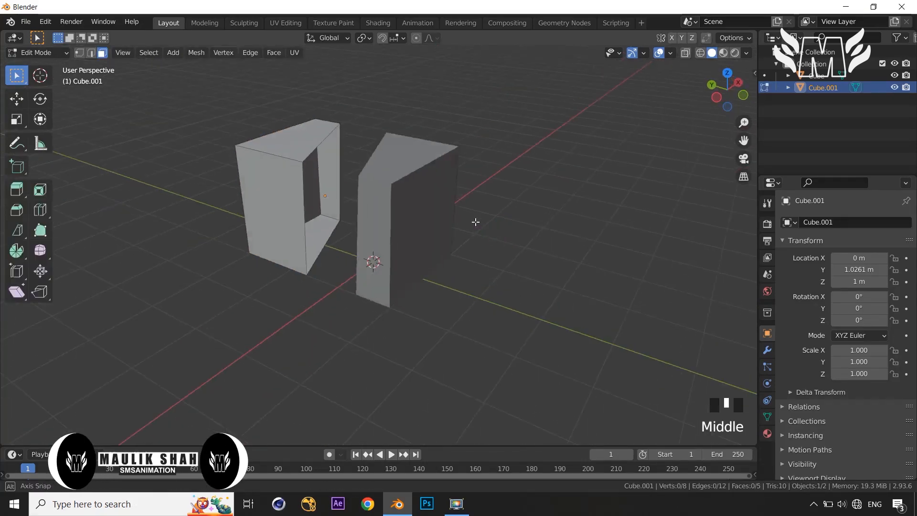
key(2)
alt+click(312, 154)
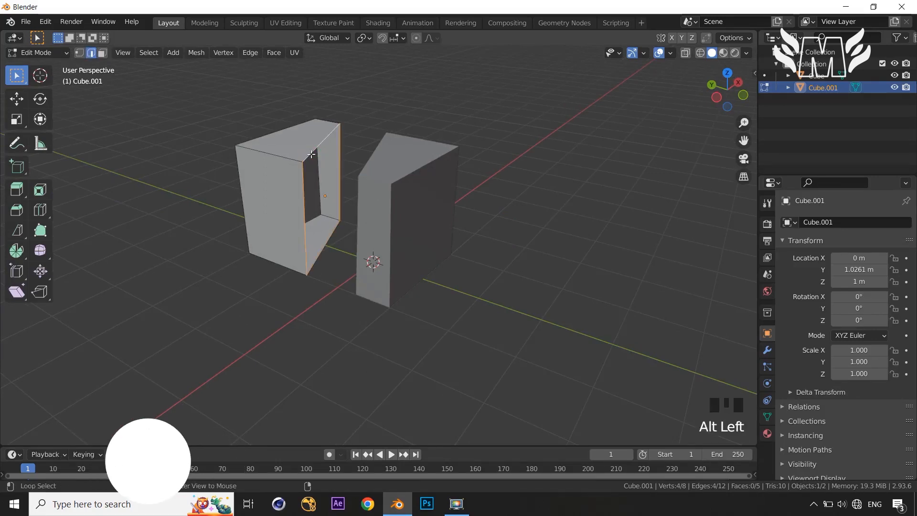
middle_drag(312, 155, 410, 179)
key(f)
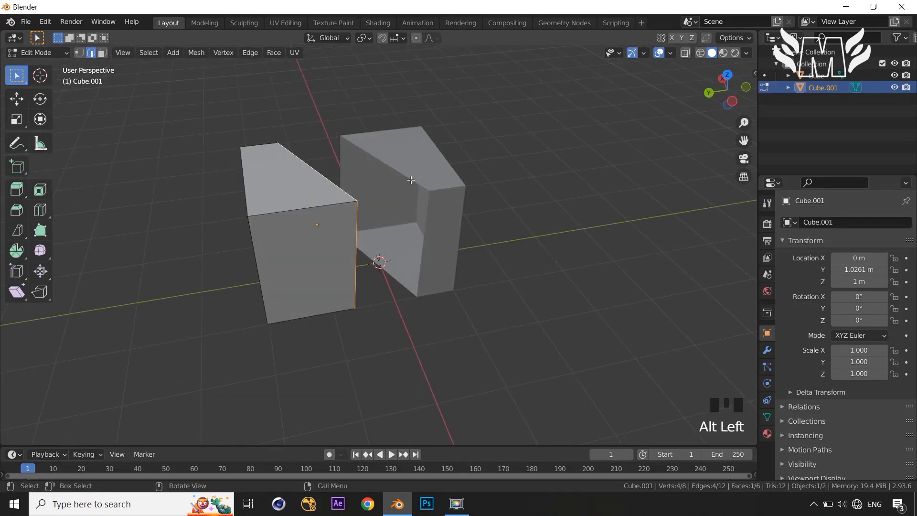
- Edit the remaining half of the cube, fill its open cut loop with a face, and clear the selection
key(Tab)
click(411, 180)
key(Tab)
alt+click(410, 180)
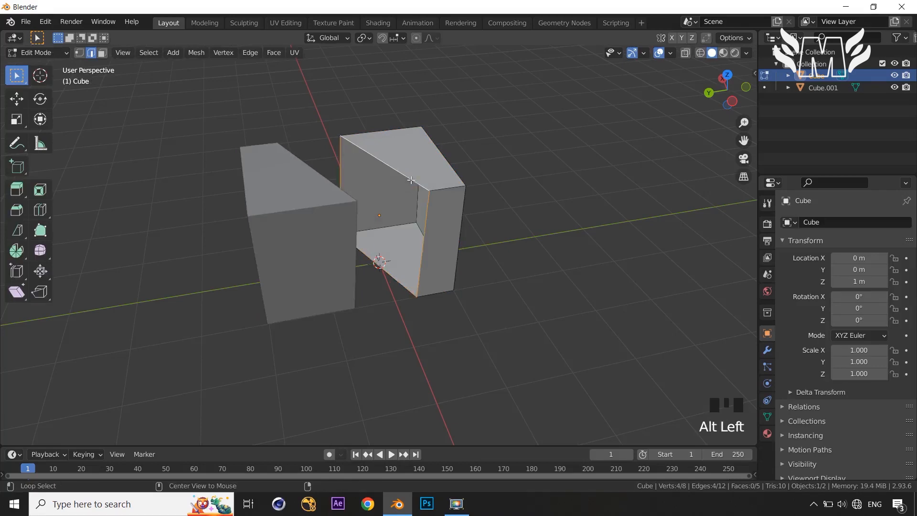
key(f)
click(598, 156)
middle_drag(598, 155, 548, 166)
scroll(548, 166, up, 1)
scroll(549, 167, down, 1)
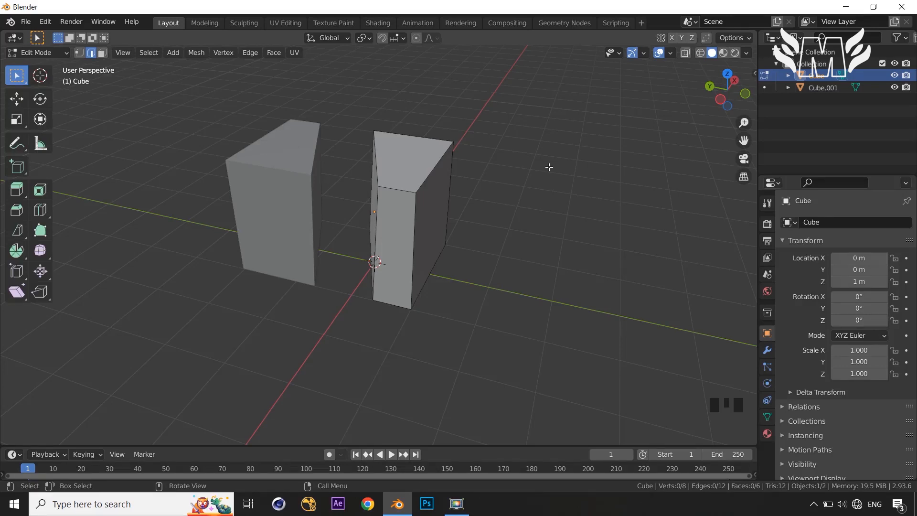
- Knife a jagged zigzag outline across the capped face, the adjoining narrow side and the top of the original half
middle_drag(463, 286, 497, 272)
key(k)
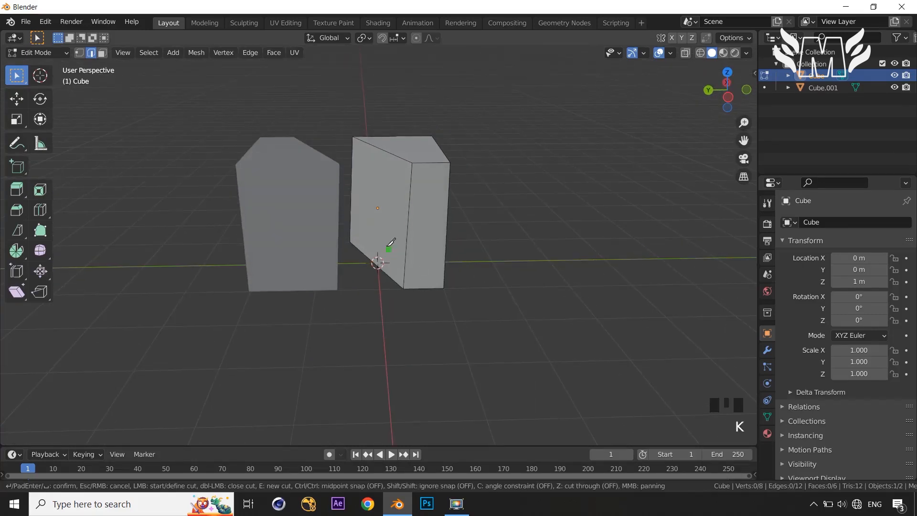
click(388, 234)
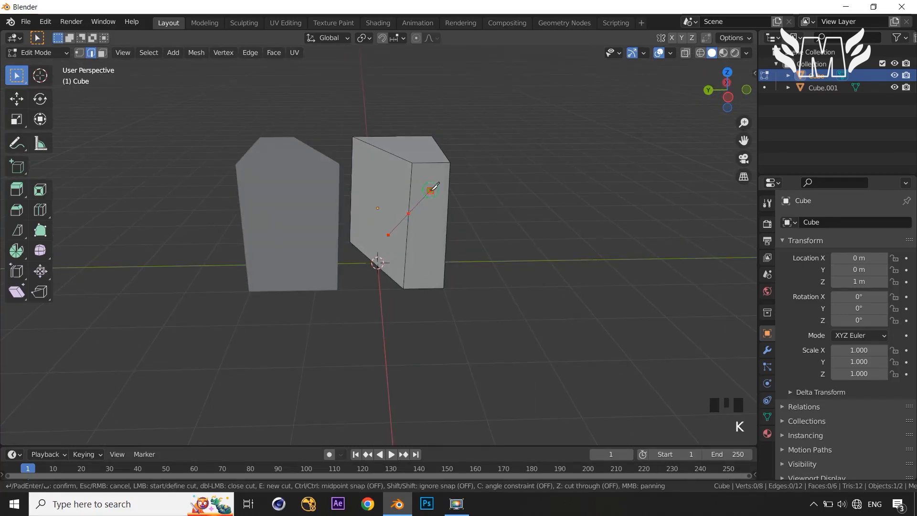
click(430, 190)
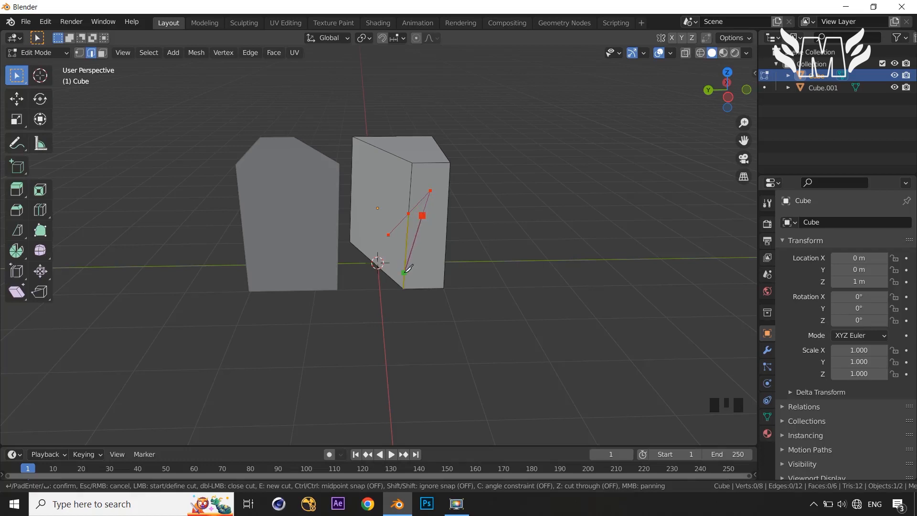
click(405, 272)
click(344, 215)
click(394, 137)
key(Return)
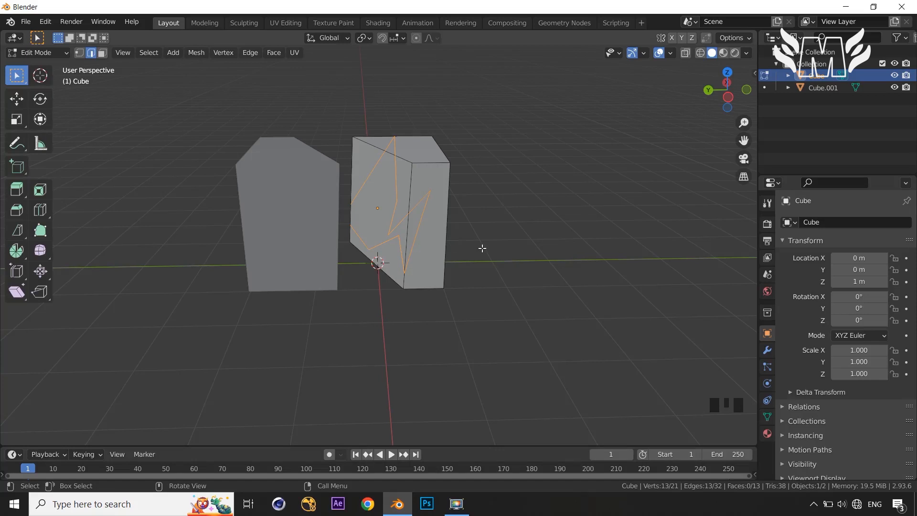
- Select the three faces enclosed by the zigzag cut and inset them by about 0.015 m
key(3)
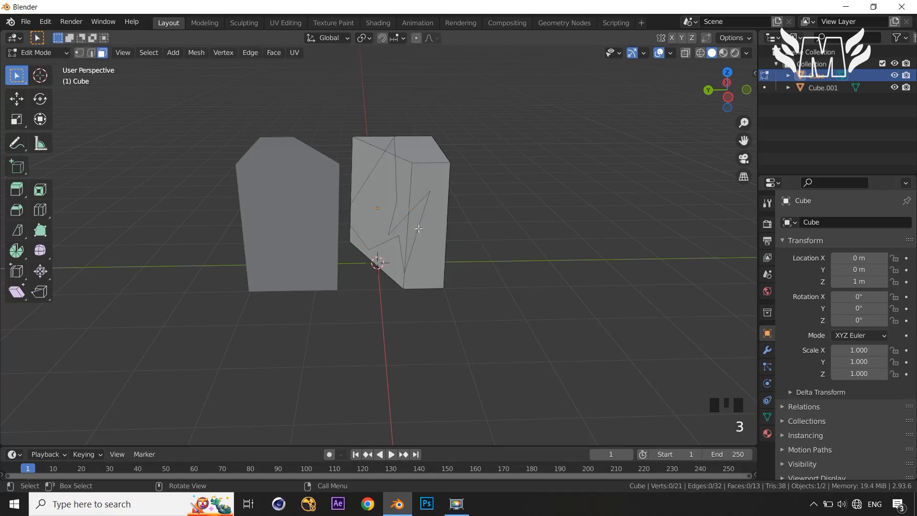
click(388, 206)
shift+click(419, 228)
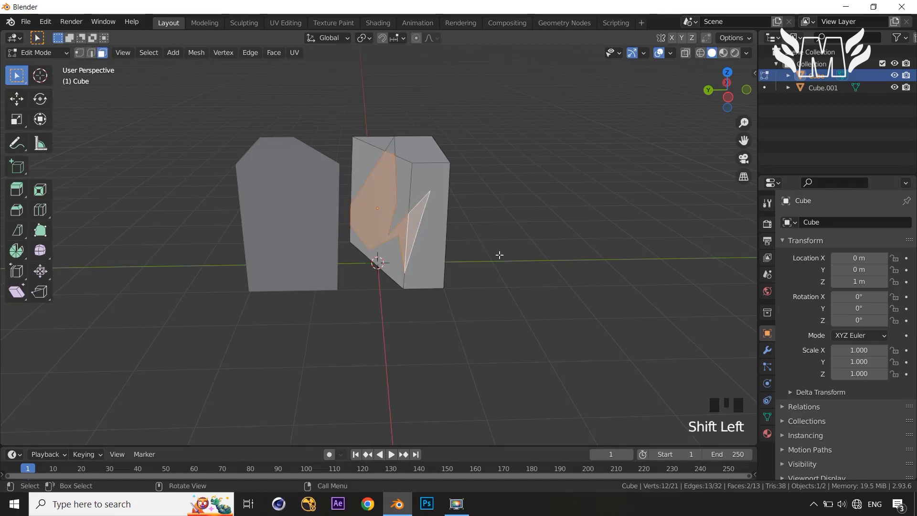
shift+click(391, 150)
middle_drag(391, 150, 559, 276)
key(i)
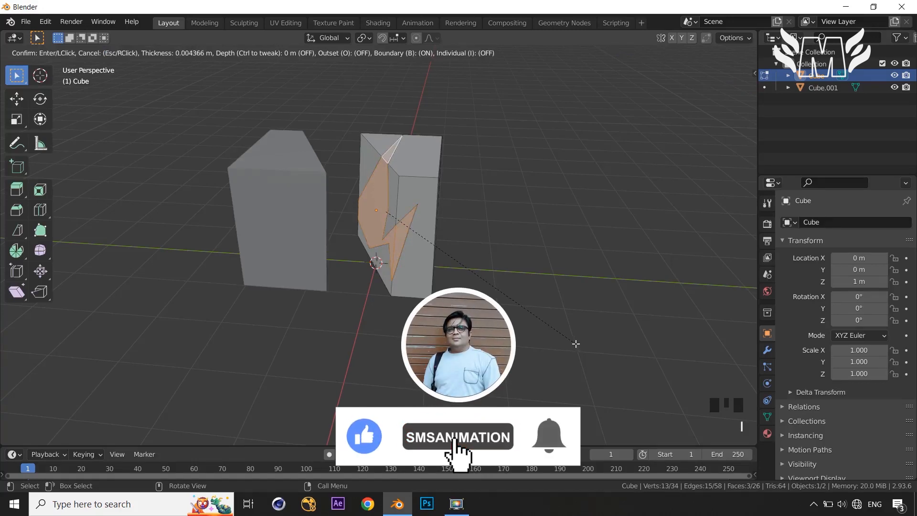
click(575, 343)
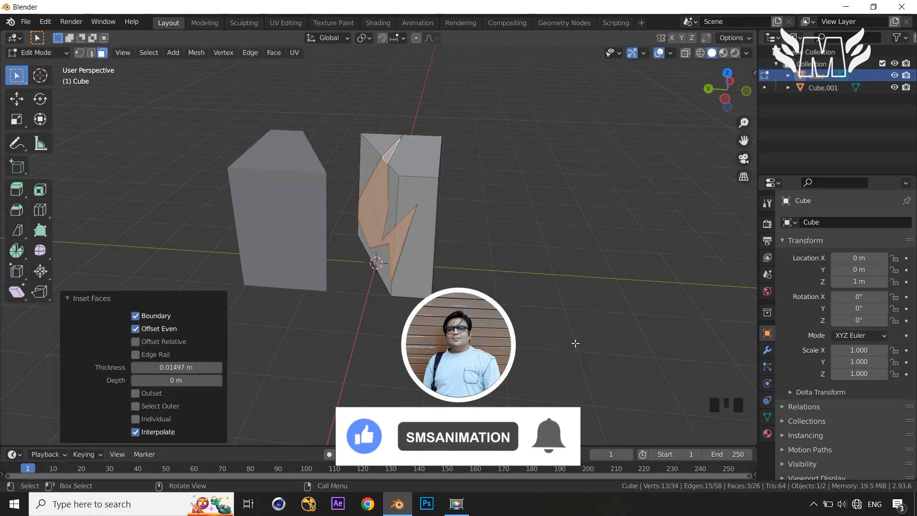
- Extrude the inset zigzag faces inward along their normals to carve a recess, and return to Object Mode
key(alt+e)
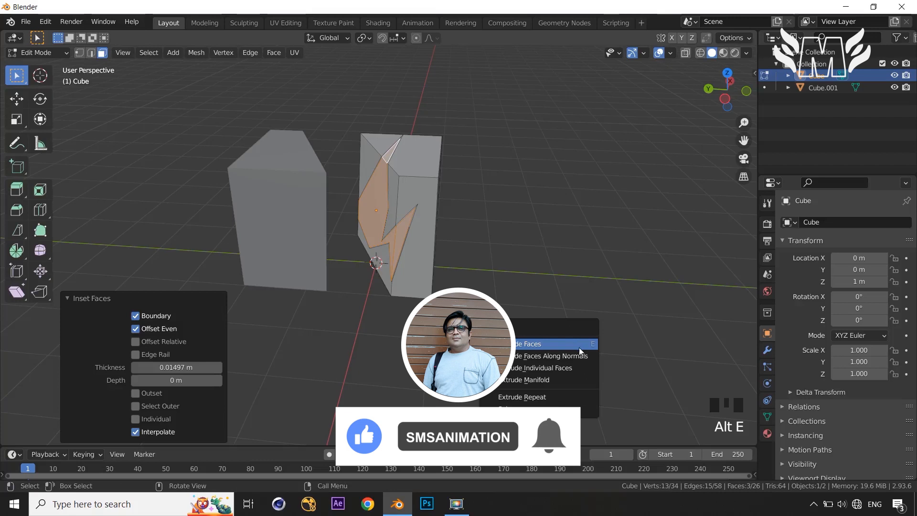
click(582, 356)
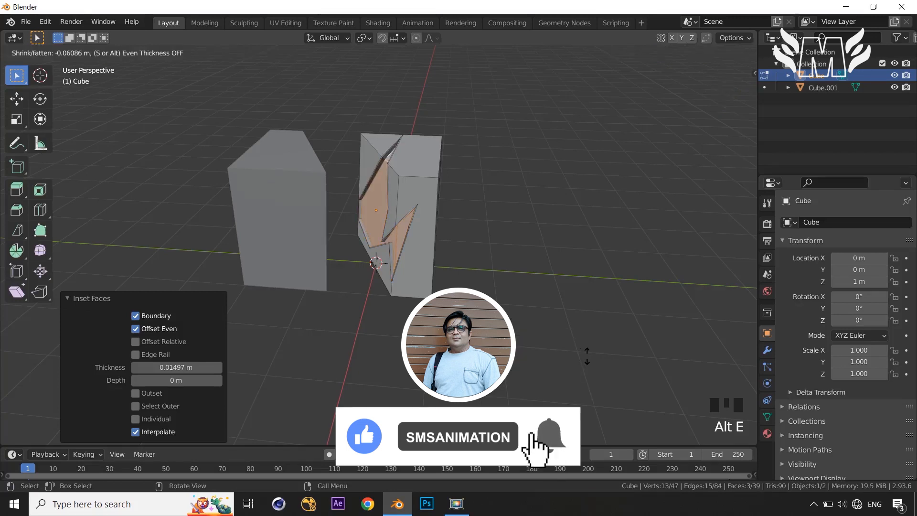
click(584, 354)
click(583, 355)
middle_drag(584, 355, 540, 381)
key(Tab)
scroll(600, 354, up, 2)
scroll(549, 344, down, 2)
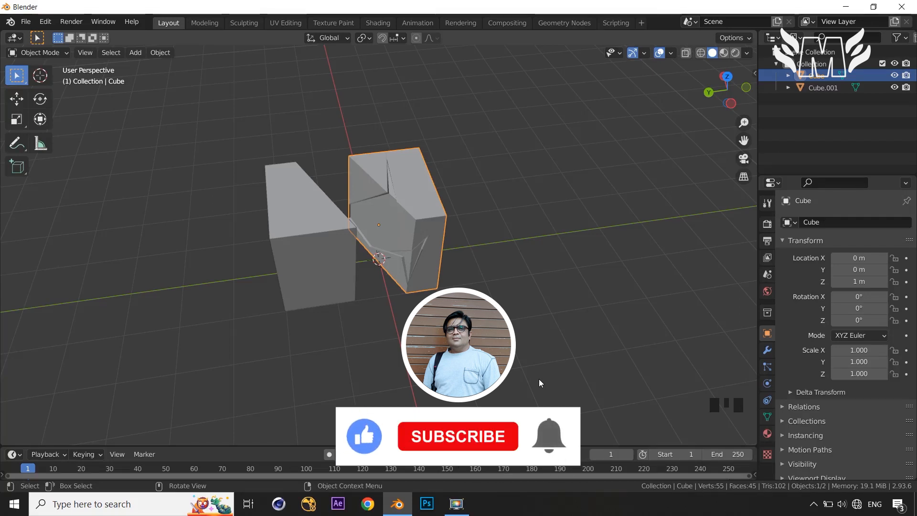
scroll(555, 383, up, 2)
middle_drag(555, 384, 551, 356)
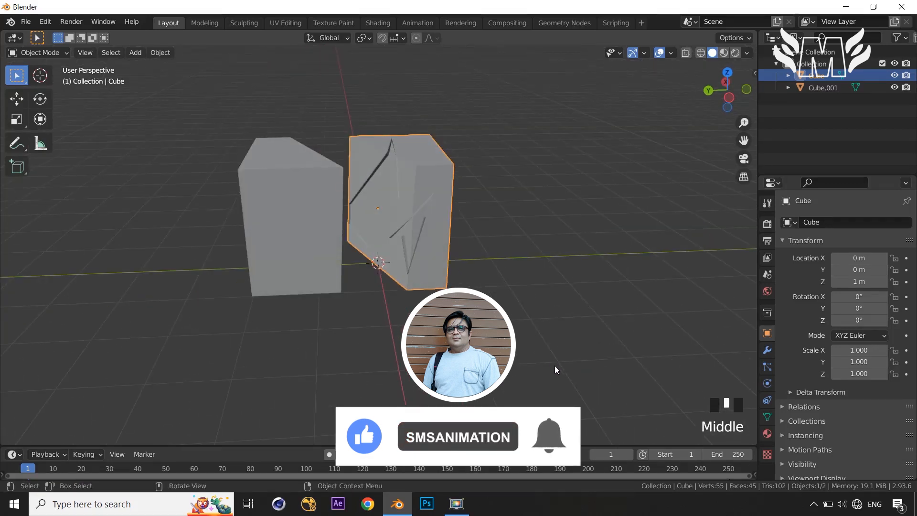